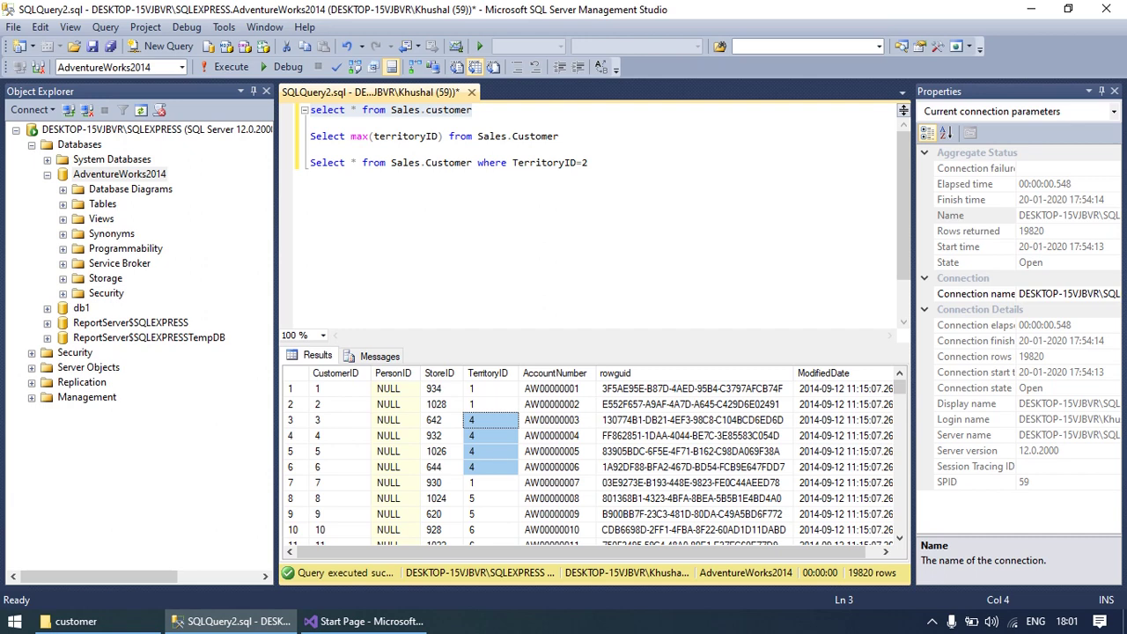
- Point out the AdventureWorks2014 database and examine the TerritoryID values in the Sales.customer query results
left_click(148, 176)
left_click(148, 176)
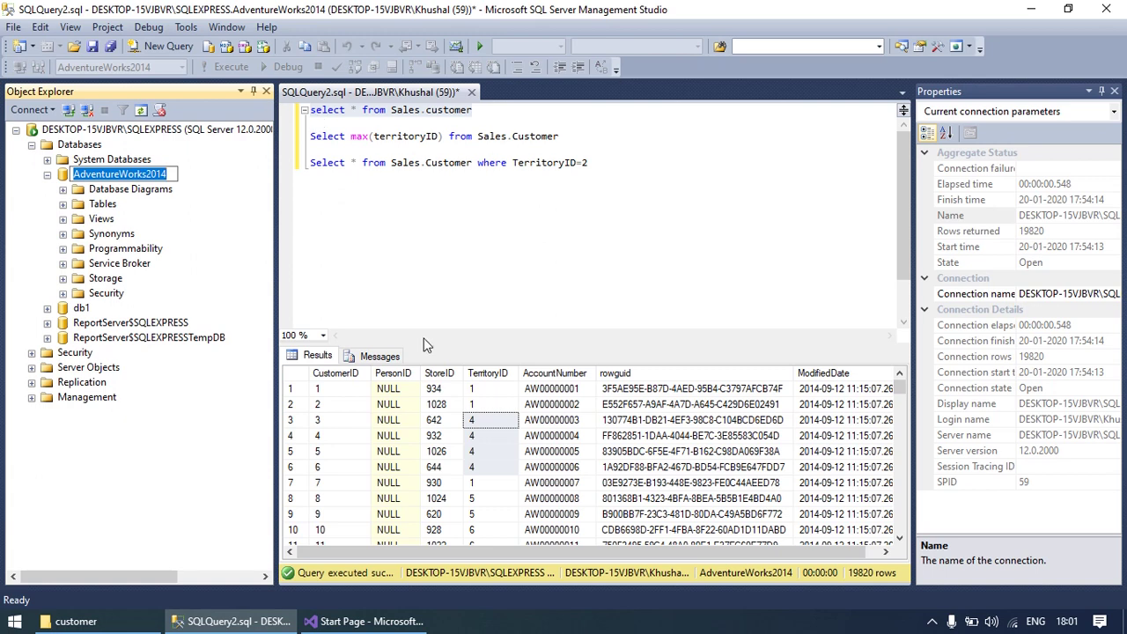
left_click(507, 373)
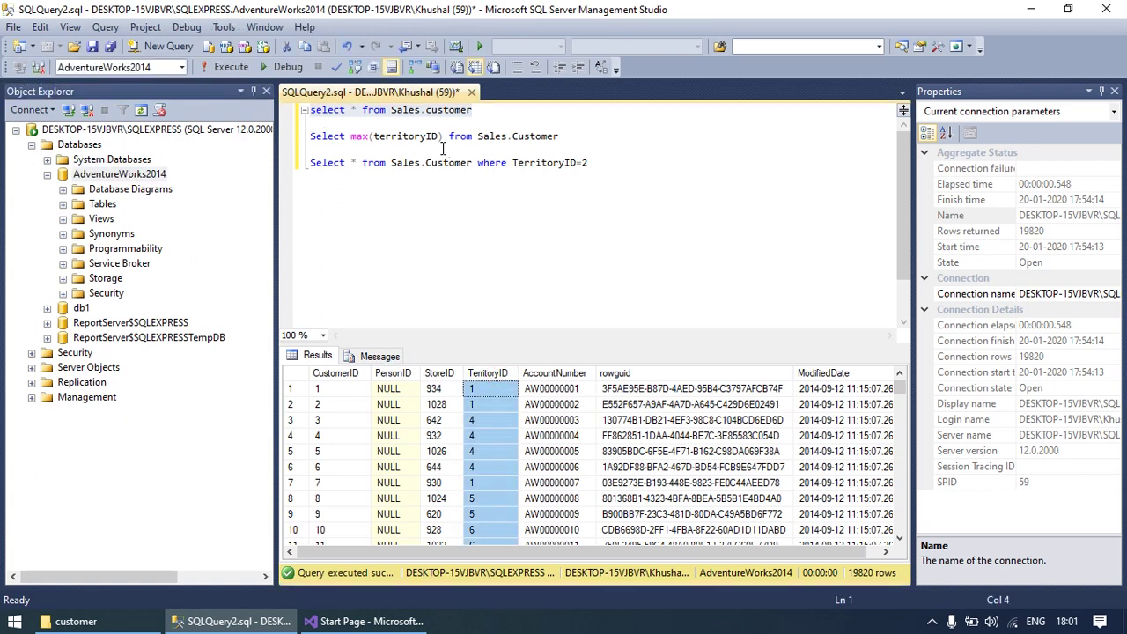
left_click(495, 388)
left_click(496, 405)
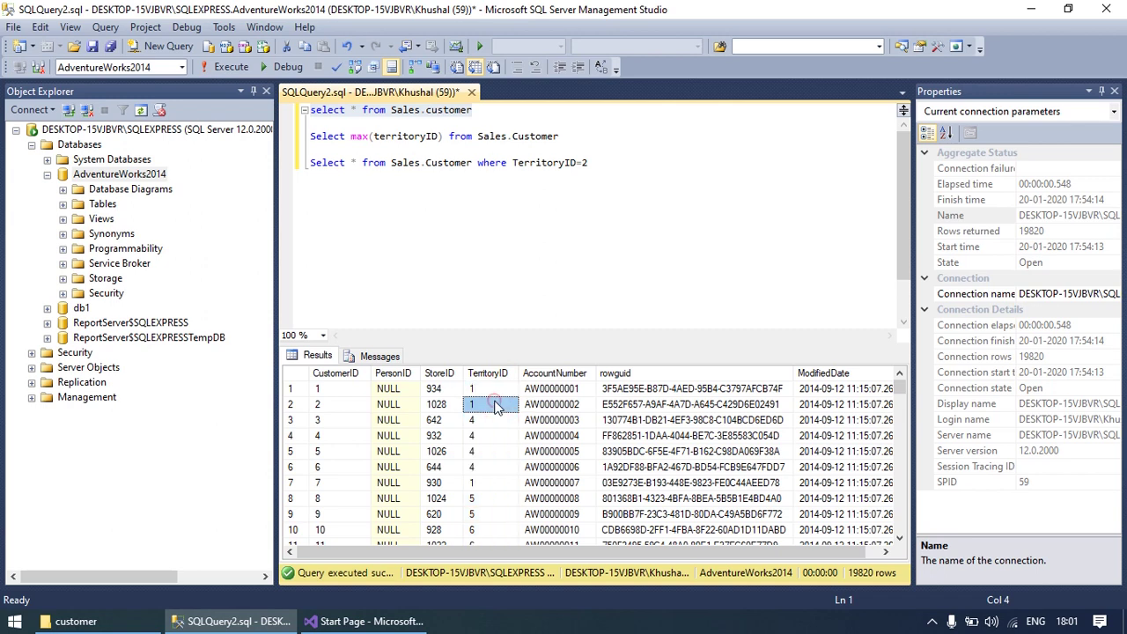
left_click(495, 420)
left_click(491, 452)
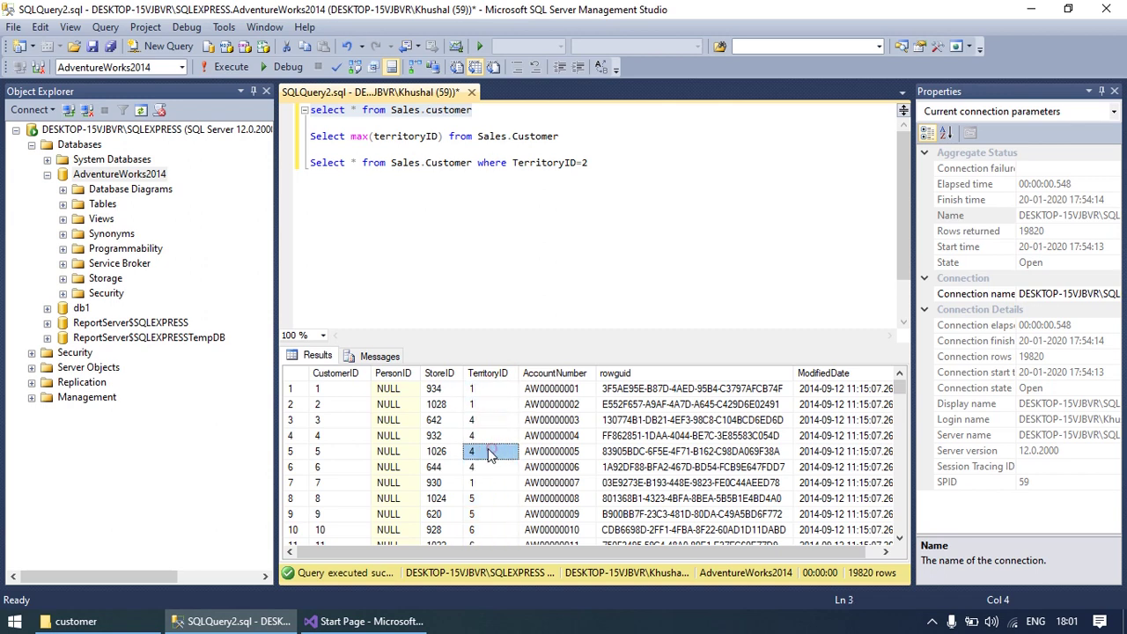
- Run only the query "Select max(territoryID) from Sales.Customer" to find the highest territory ID
left_click(310, 136)
key("shift+End")
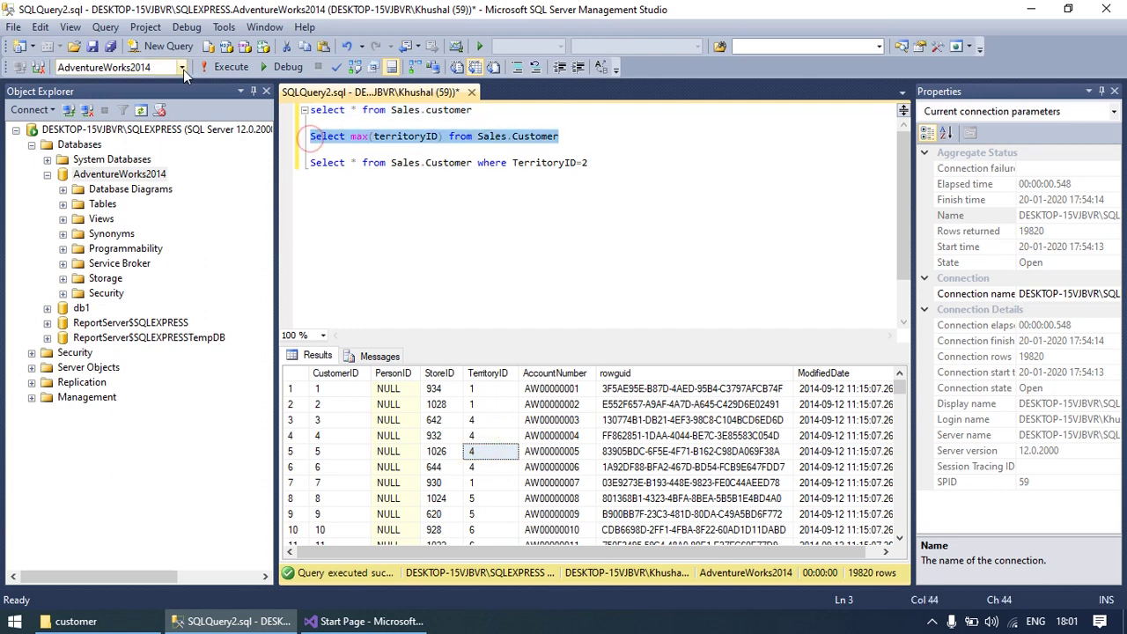
left_click(231, 67)
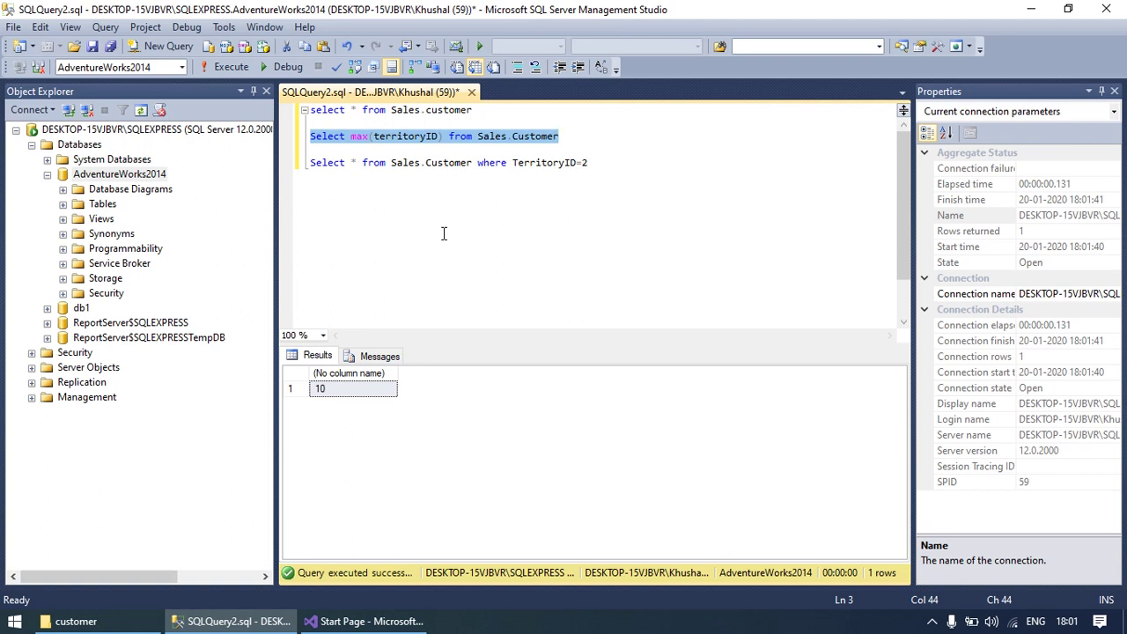
- Run only the query "select * from Sales.customer" and examine the TerritoryID column in its results
left_click(311, 108)
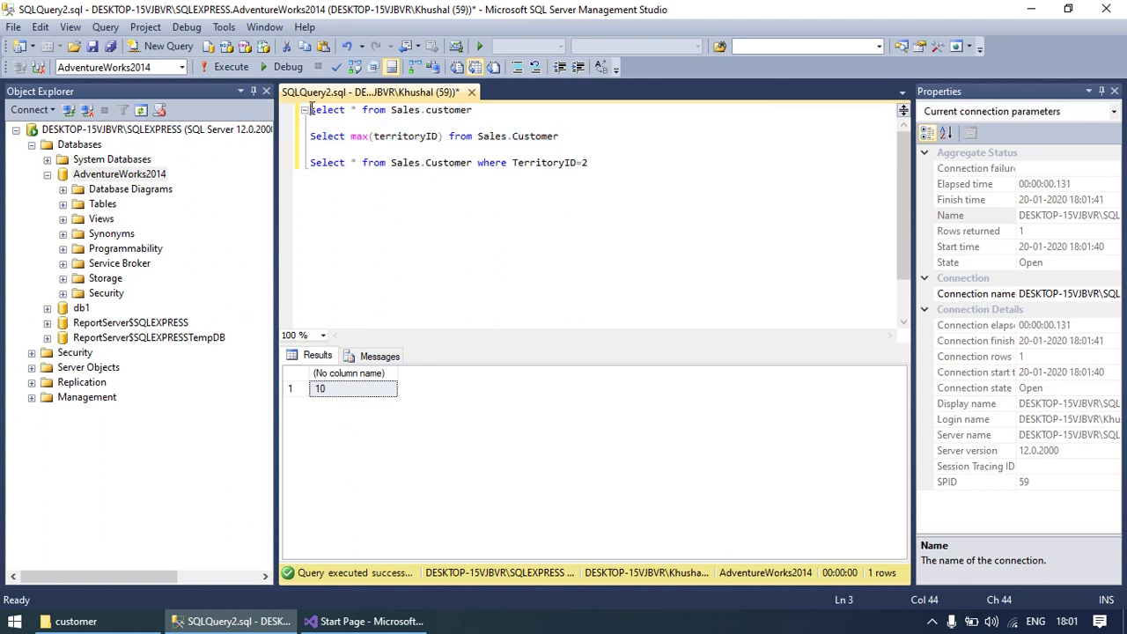
left_click_drag(311, 109, 531, 105)
left_click(213, 67)
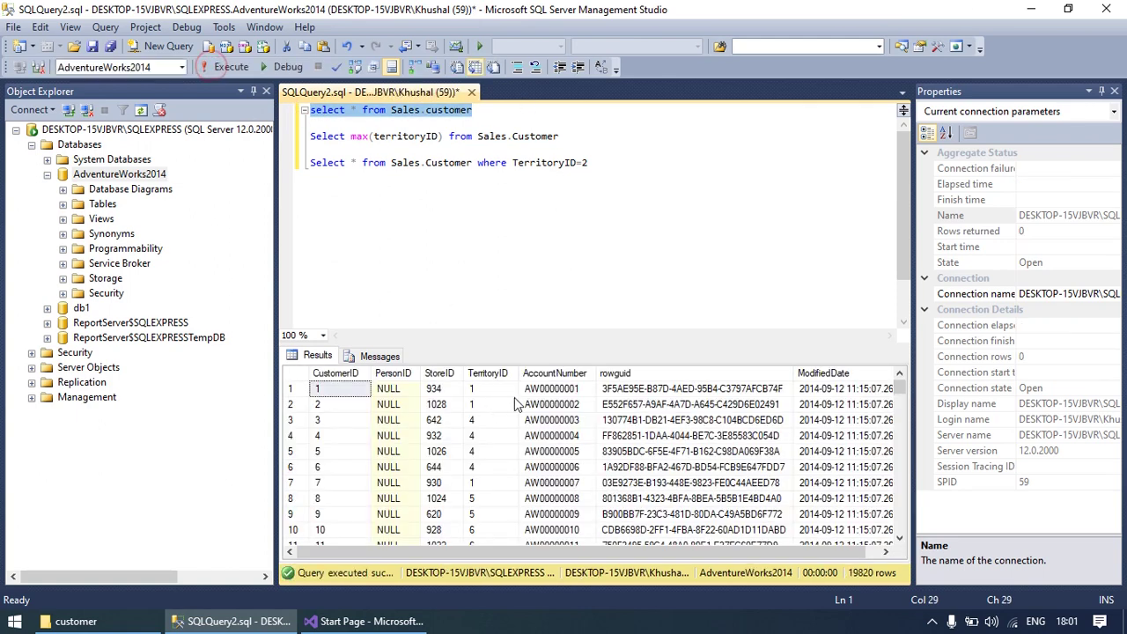
left_click(503, 375)
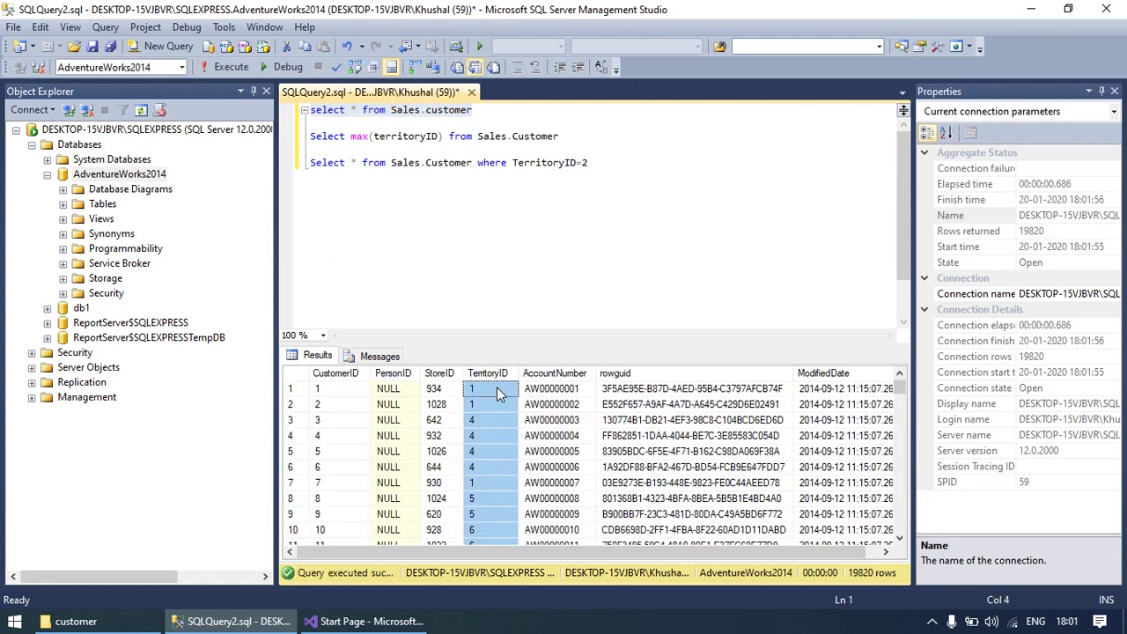
left_click(497, 389)
left_click(496, 405)
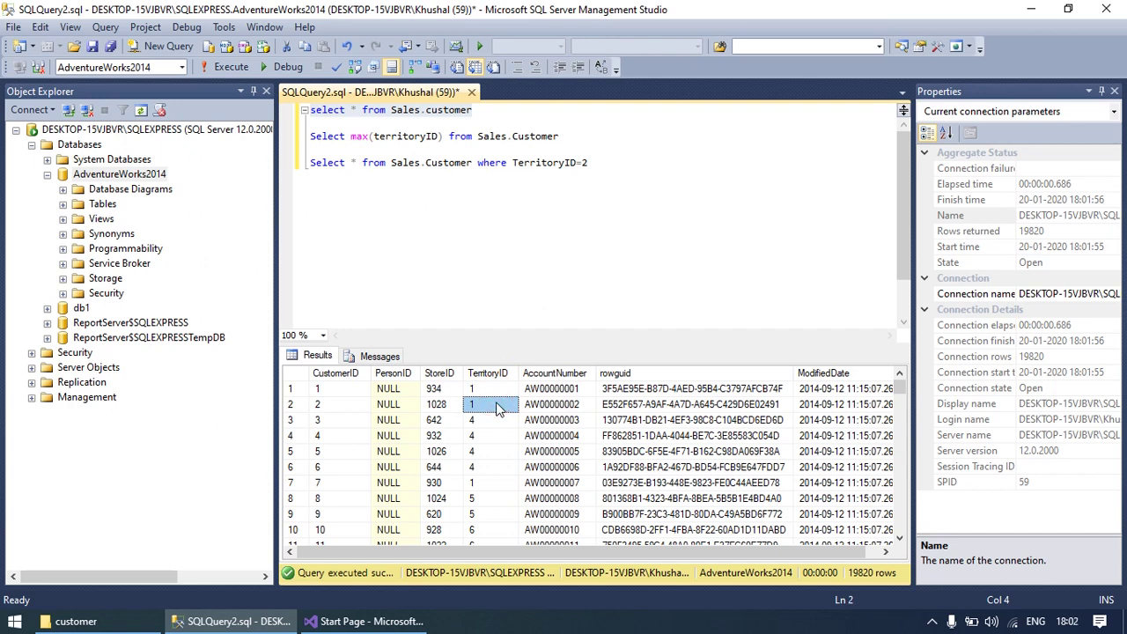
left_click(498, 420)
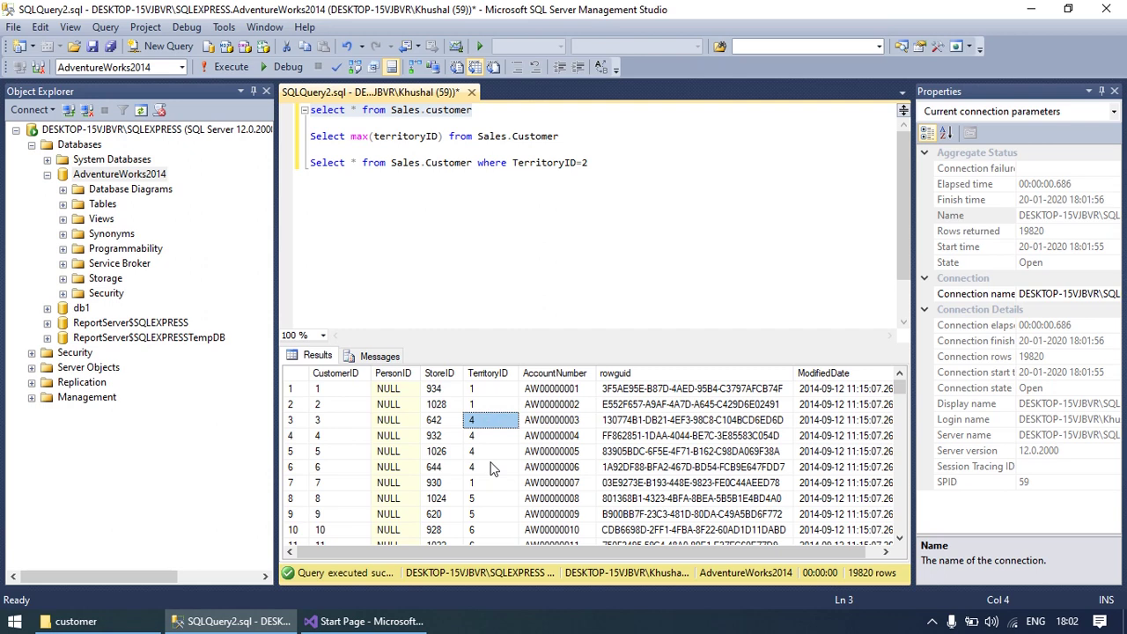
left_click(494, 468)
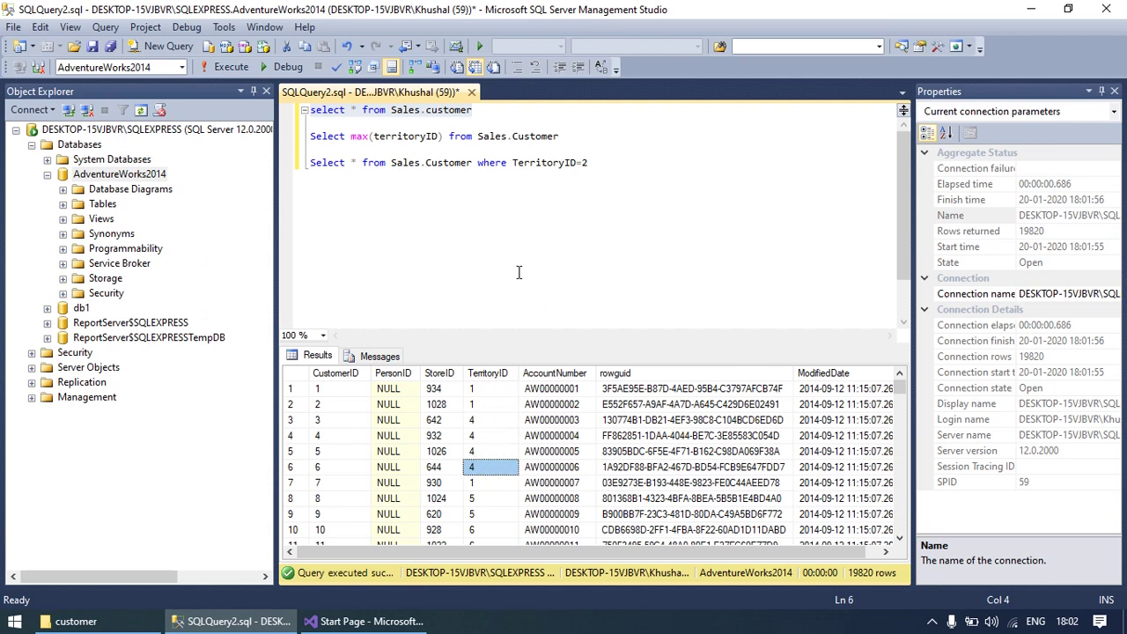
- Switch to Visual Studio and create a new Integration Services project named ForLoopContainer
left_click(361, 621)
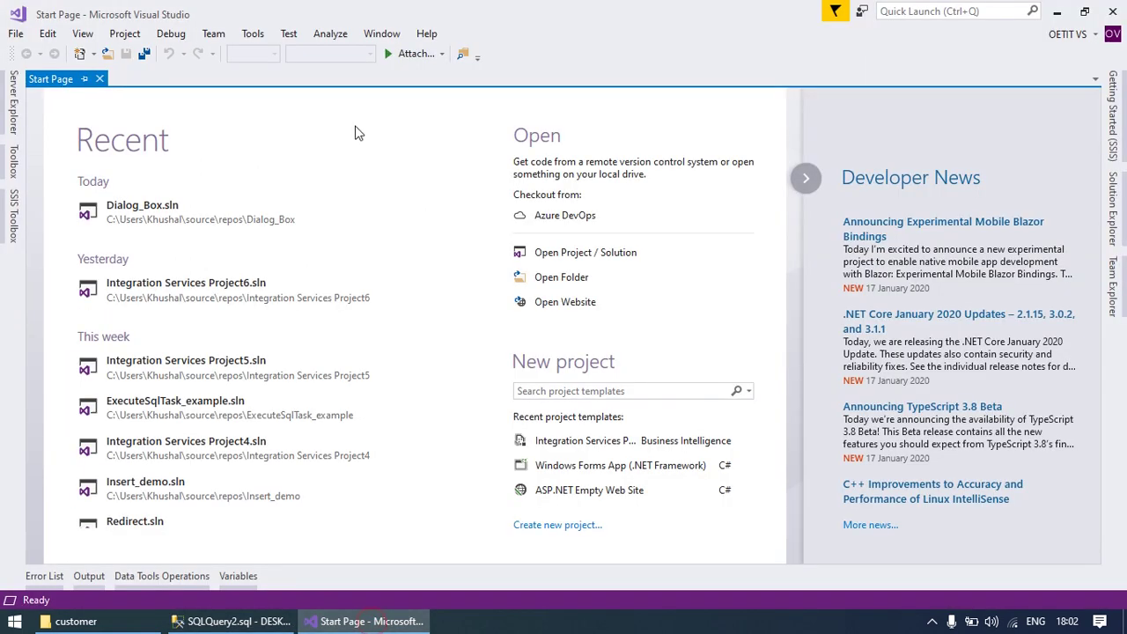
left_click(16, 35)
mouse_move(99, 62)
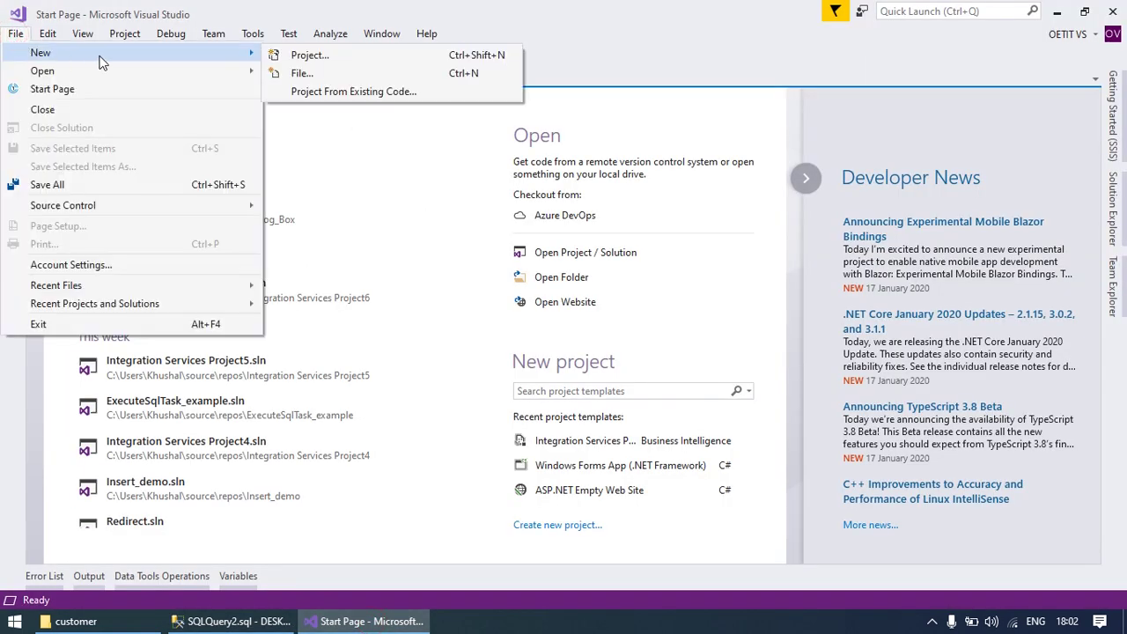
left_click(325, 56)
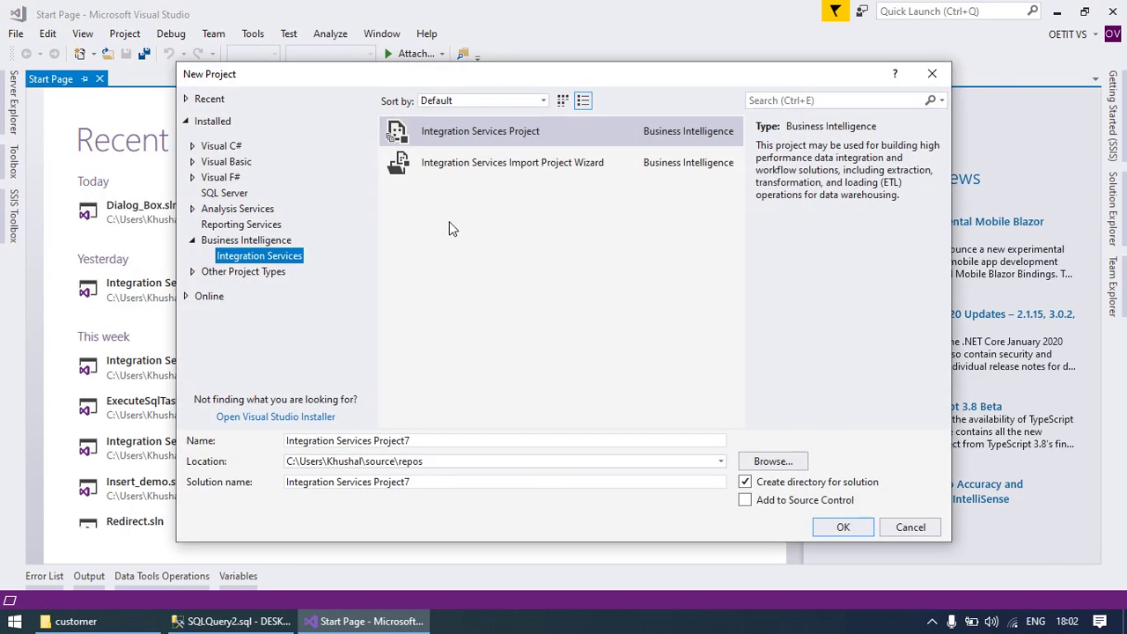
left_click(431, 441)
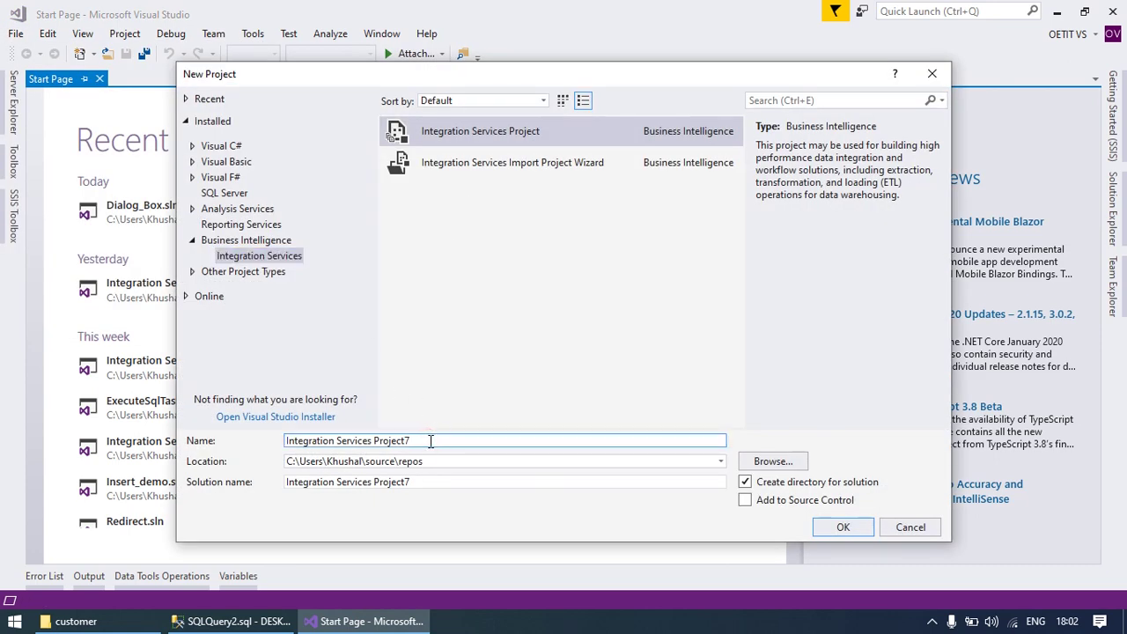
key("ctrl+a")
key("BackSpace")
type("For")
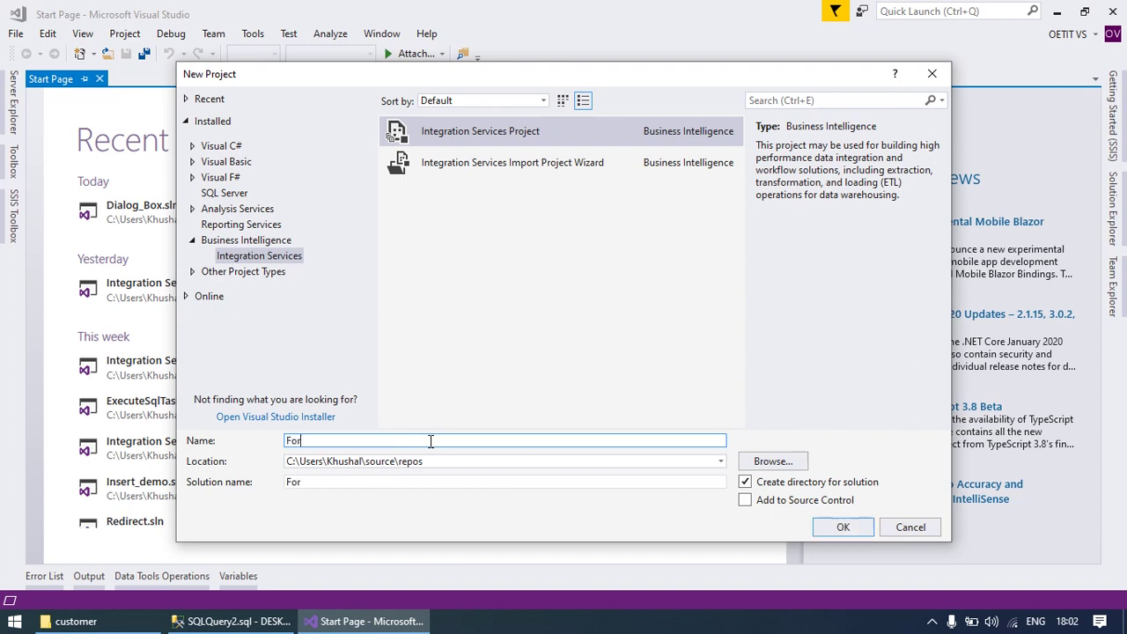
type("LoopContainer")
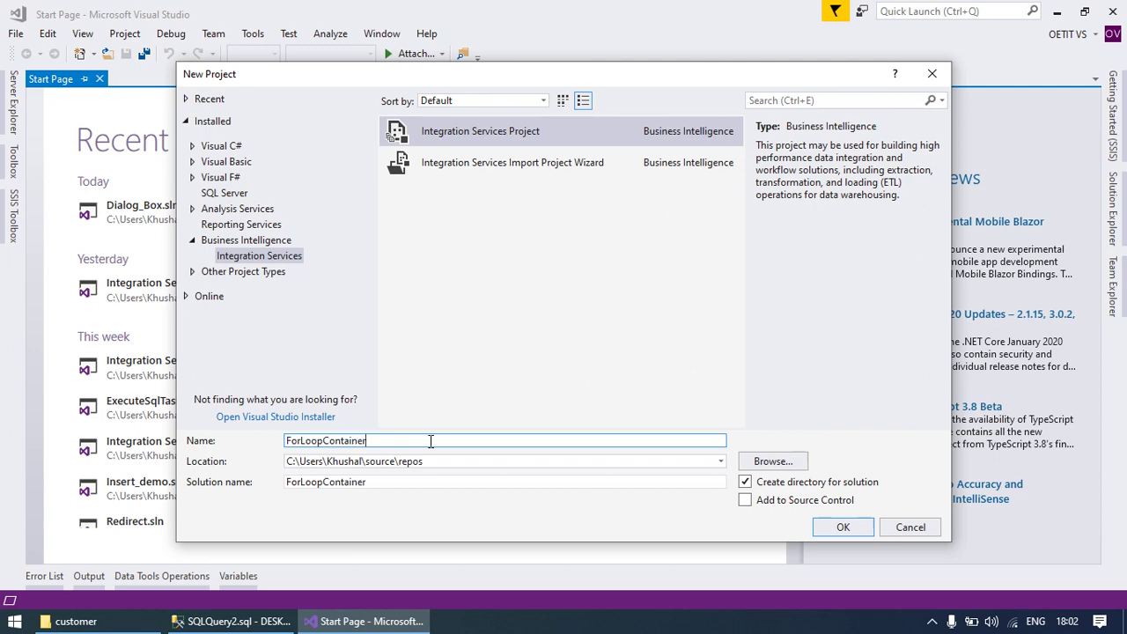
left_click(848, 527)
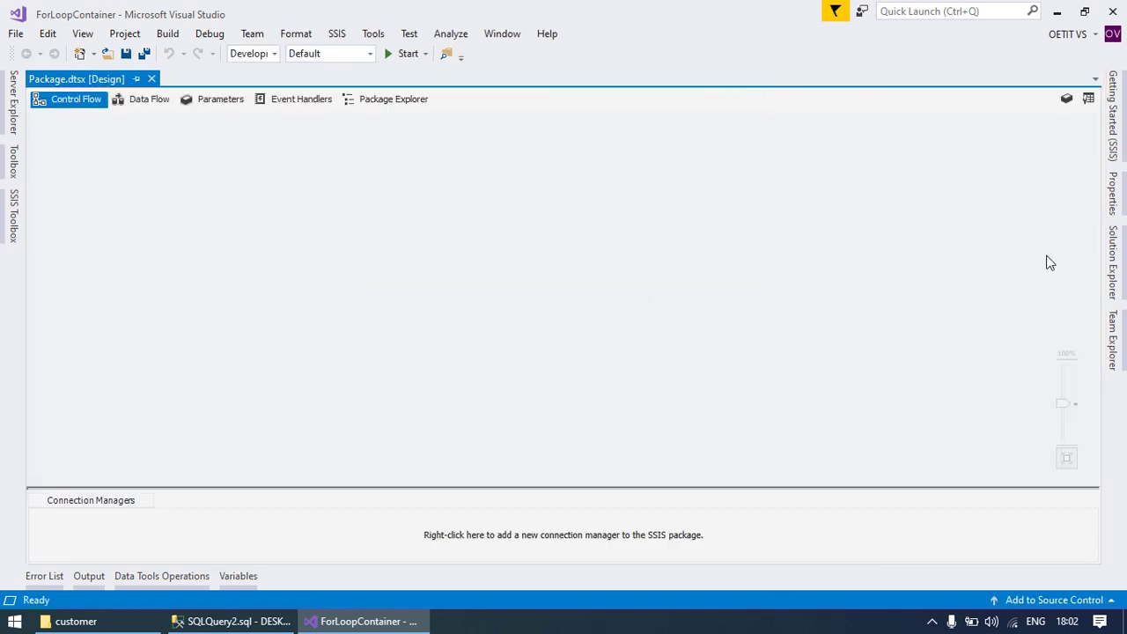
- Display the package's variables and add a package-scope variable named Folder_path
left_click(1113, 262)
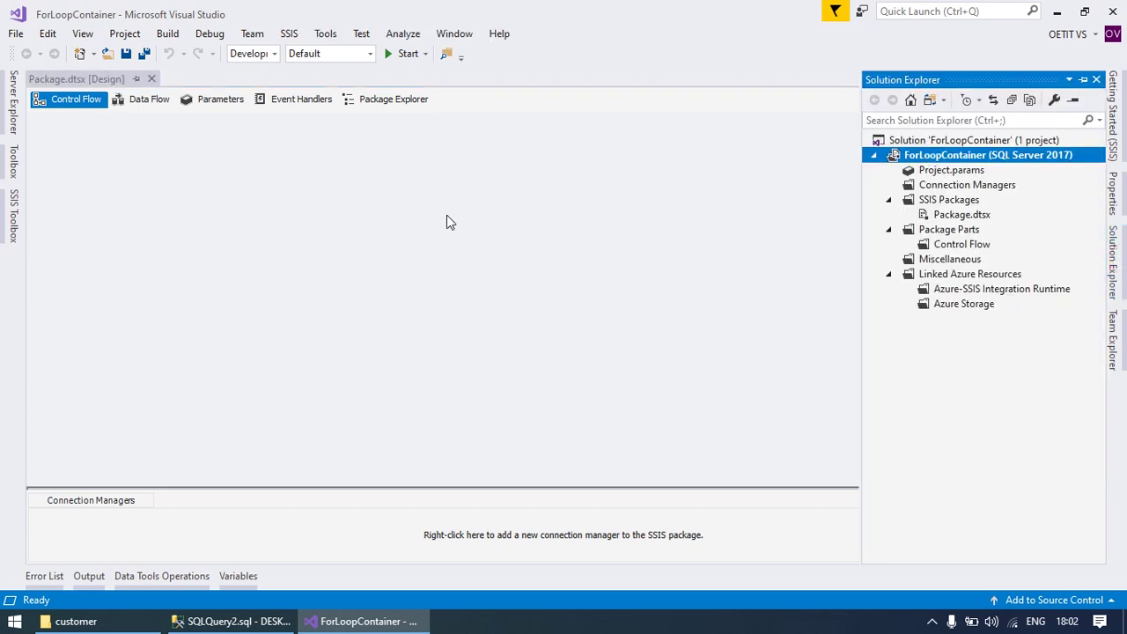
left_click(392, 193)
right_click(391, 190)
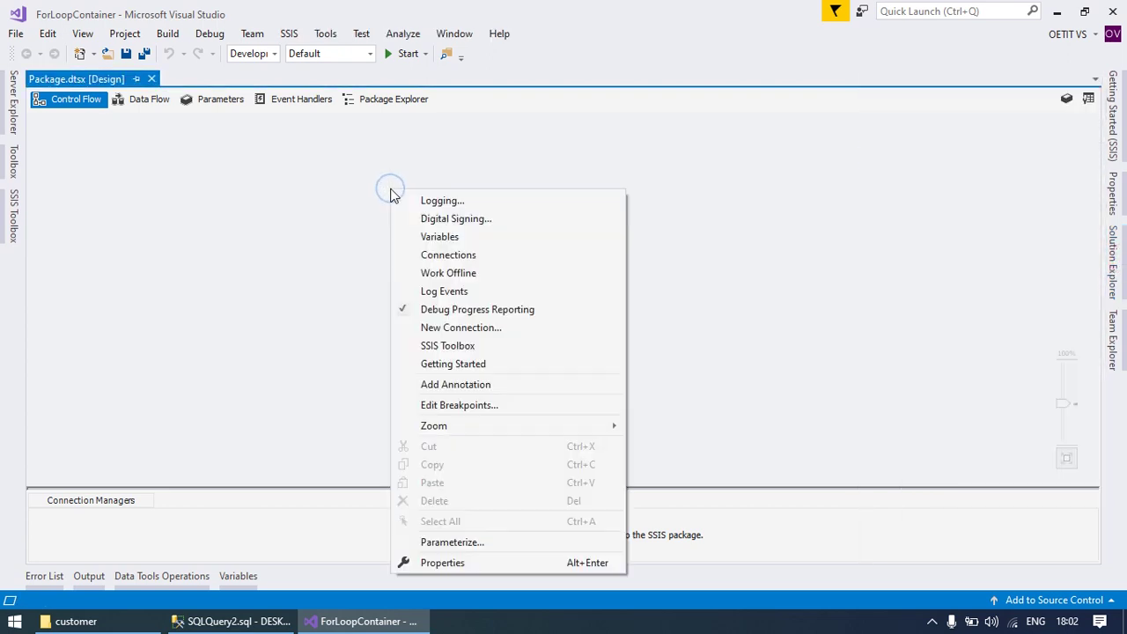
left_click(439, 237)
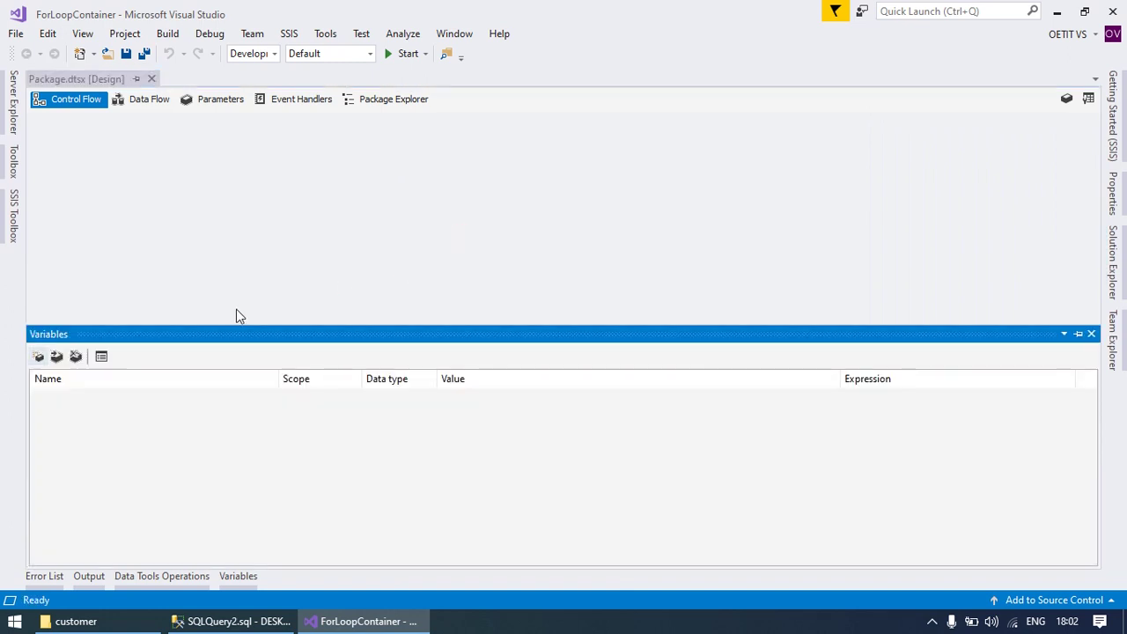
left_click(40, 357)
left_click(121, 396)
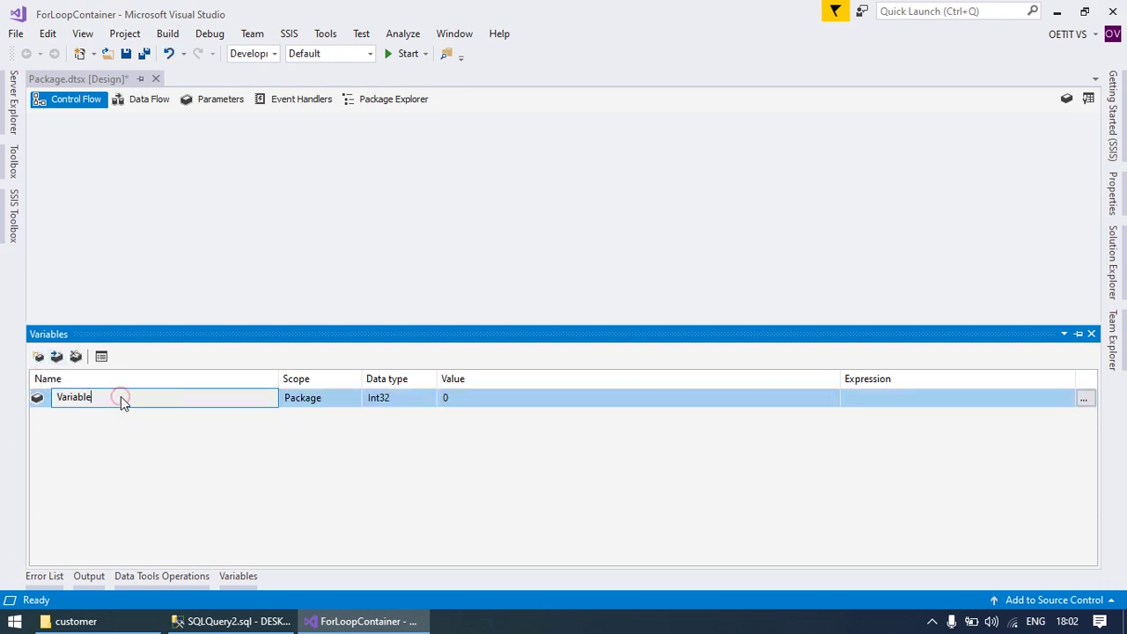
key("BackSpace")
key("BackSpace")
key("BackSpace")
key("BackSpace")
key("BackSpace")
key("BackSpace")
key("BackSpace")
key("BackSpace")
type("Folder_path")
- Set the Folder_path variable's data type to String
left_click(416, 407)
left_click(429, 398)
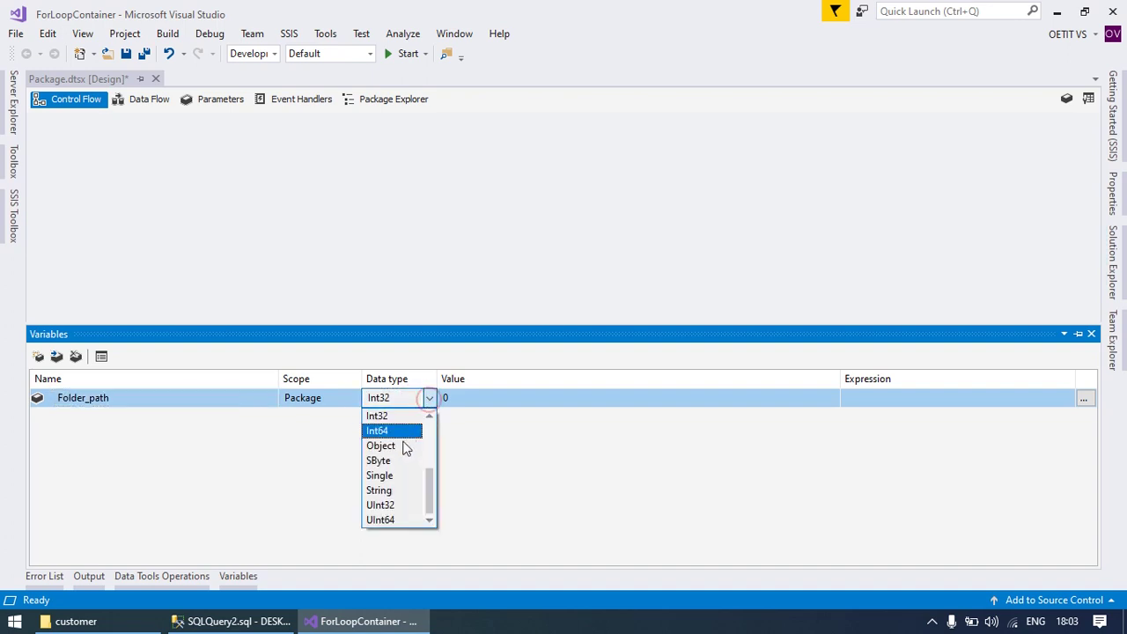
left_click(392, 489)
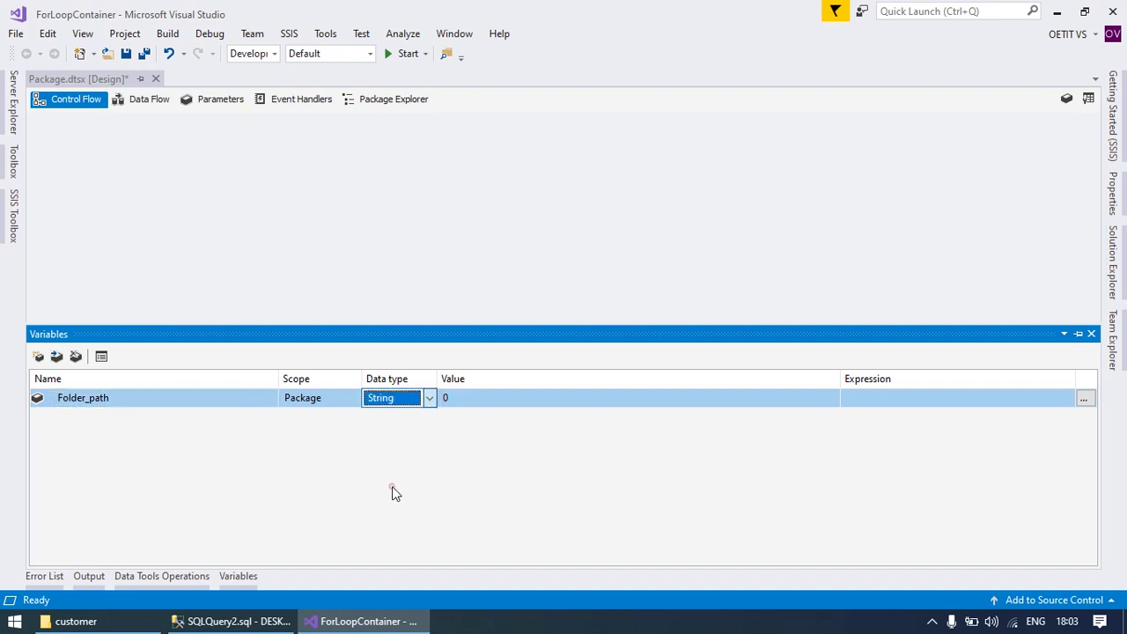
- Copy the path of the customer folder inside CSV Files from File Explorer and paste it as the Folder_path variable's value in Visual Studio
left_click(491, 398)
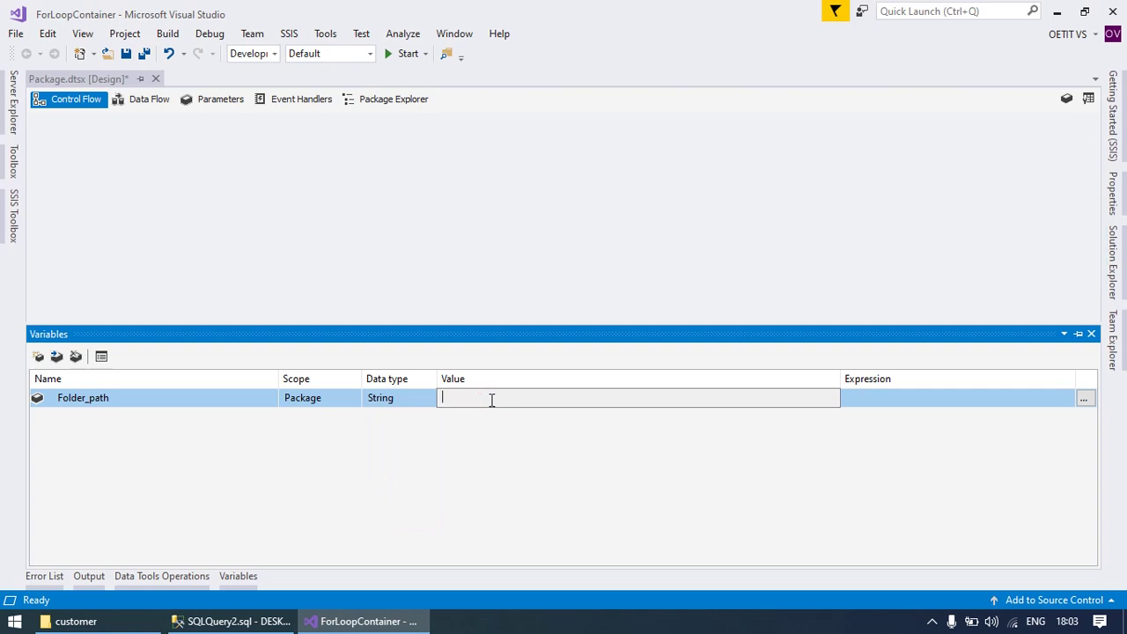
left_click(88, 623)
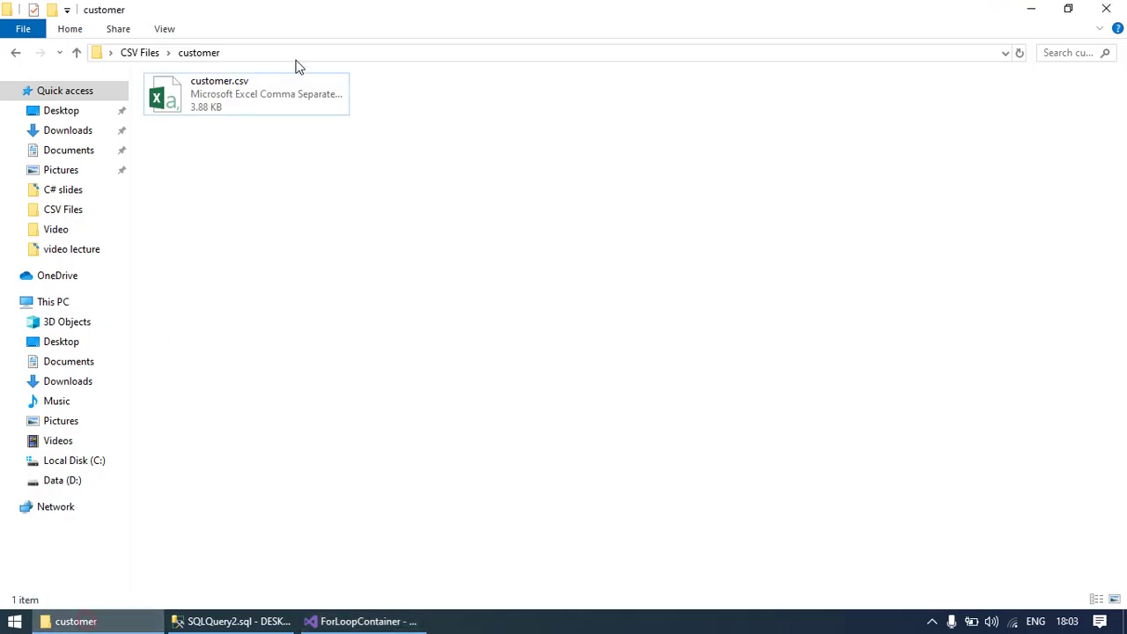
left_click(259, 55)
key("ctrl+c")
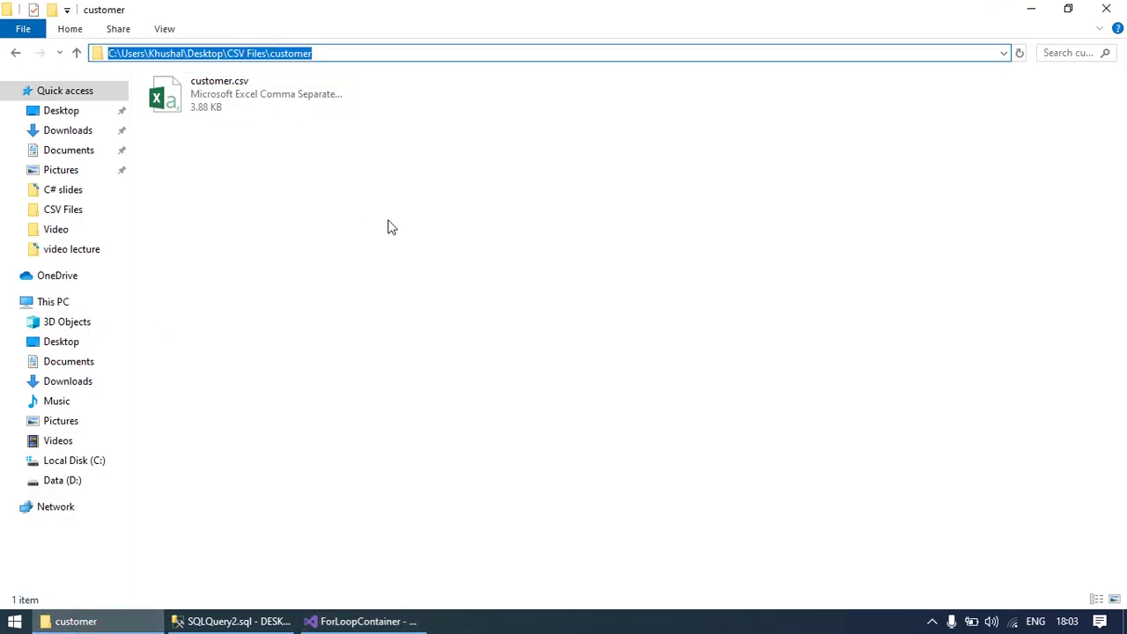
left_click(358, 624)
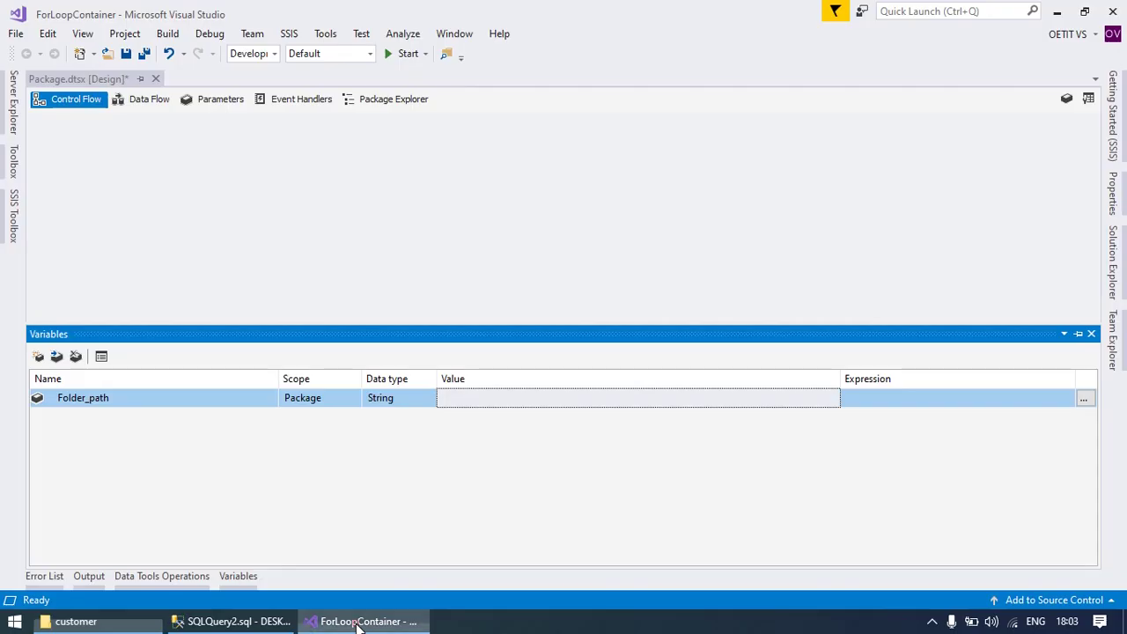
left_click(544, 406)
key("ctrl+v")
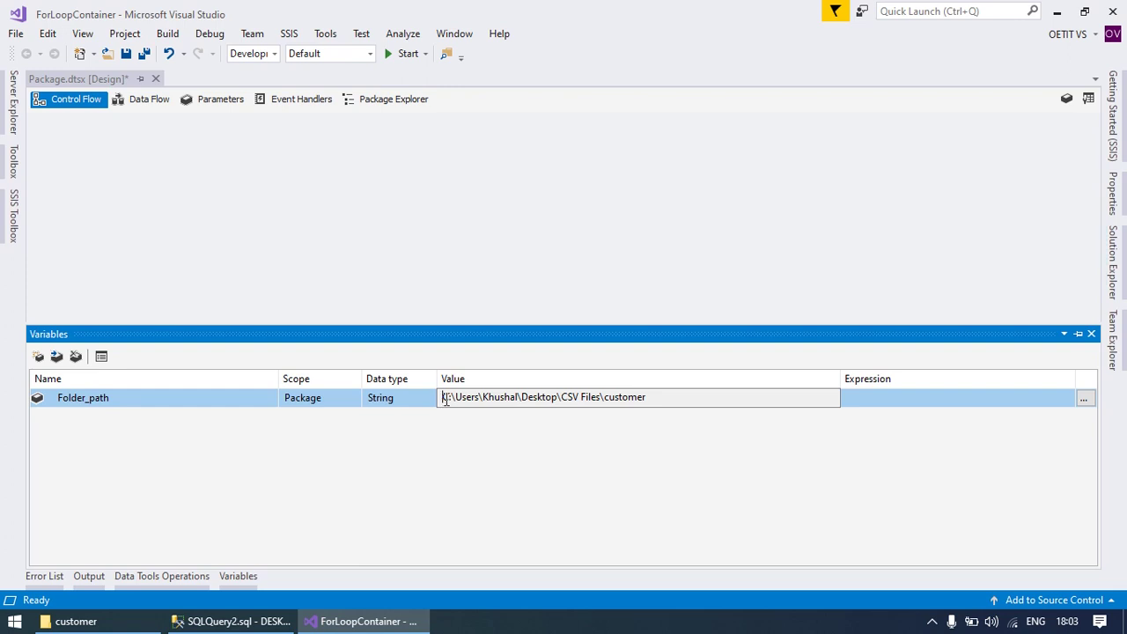
left_click_drag(446, 399, 648, 397)
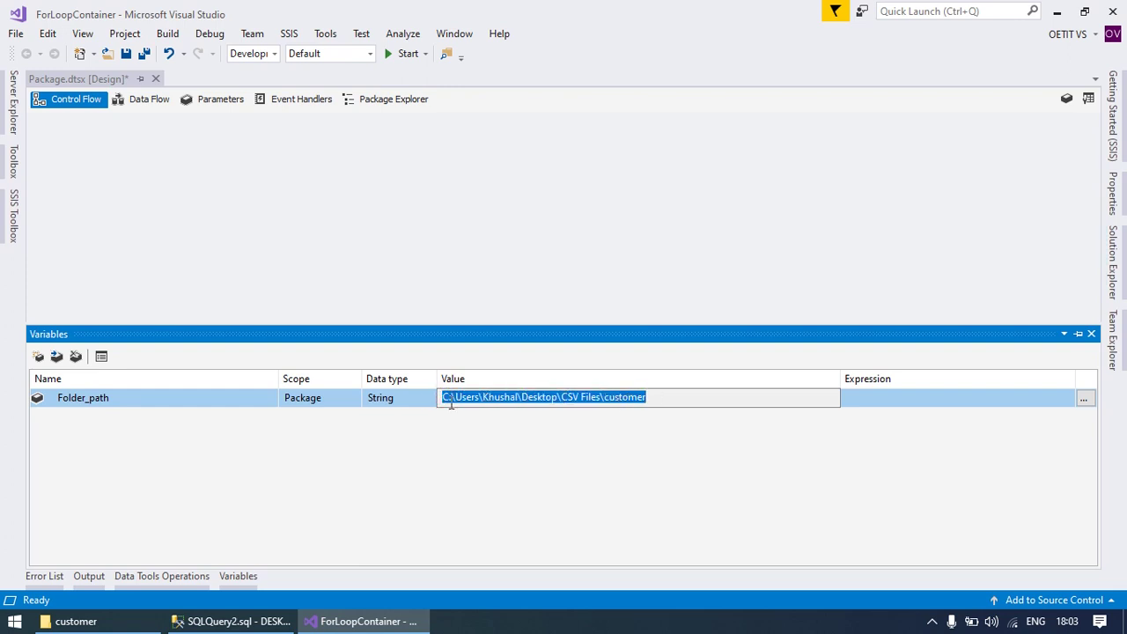
- Add a second package variable named loop_counter and set its value to 1
left_click(39, 357)
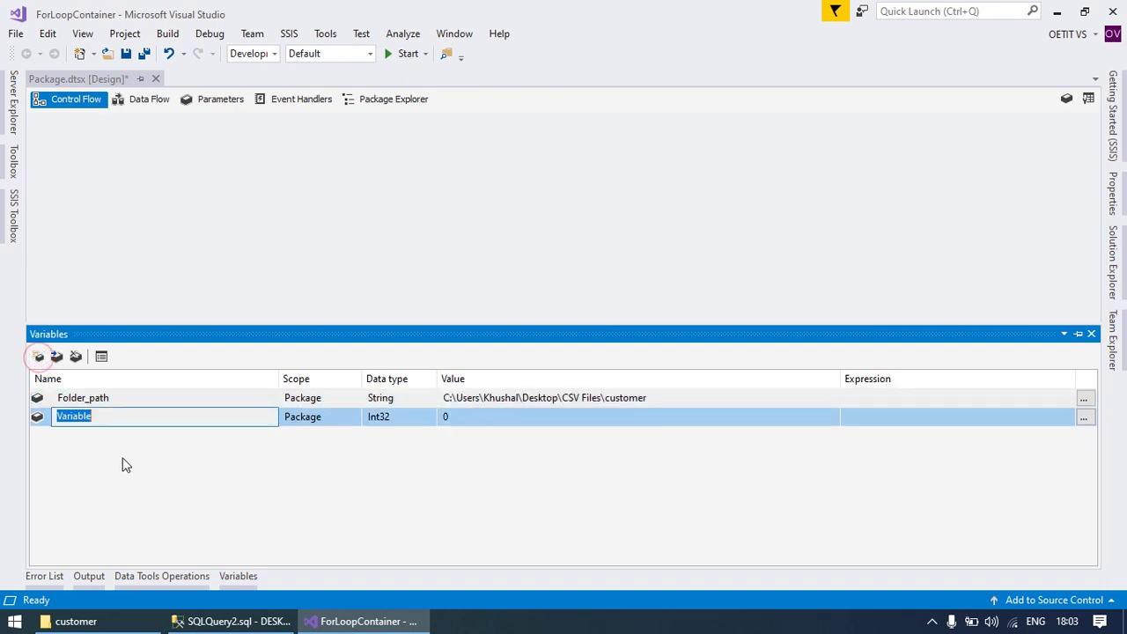
key("BackSpace")
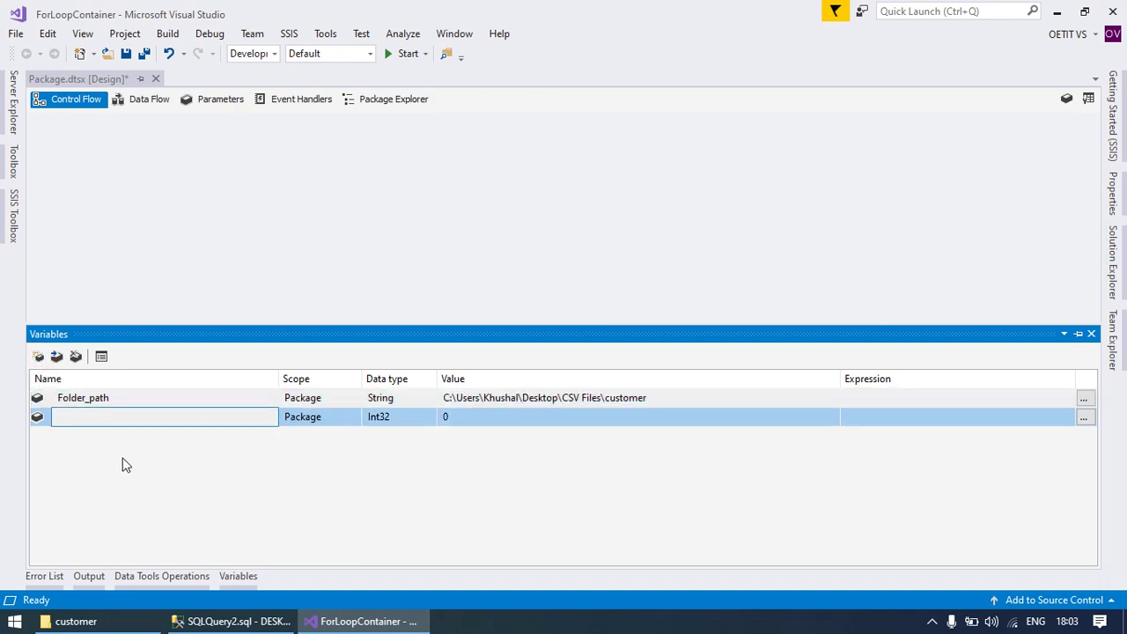
type("loop")
type("_con")
type("unter")
left_click(465, 421)
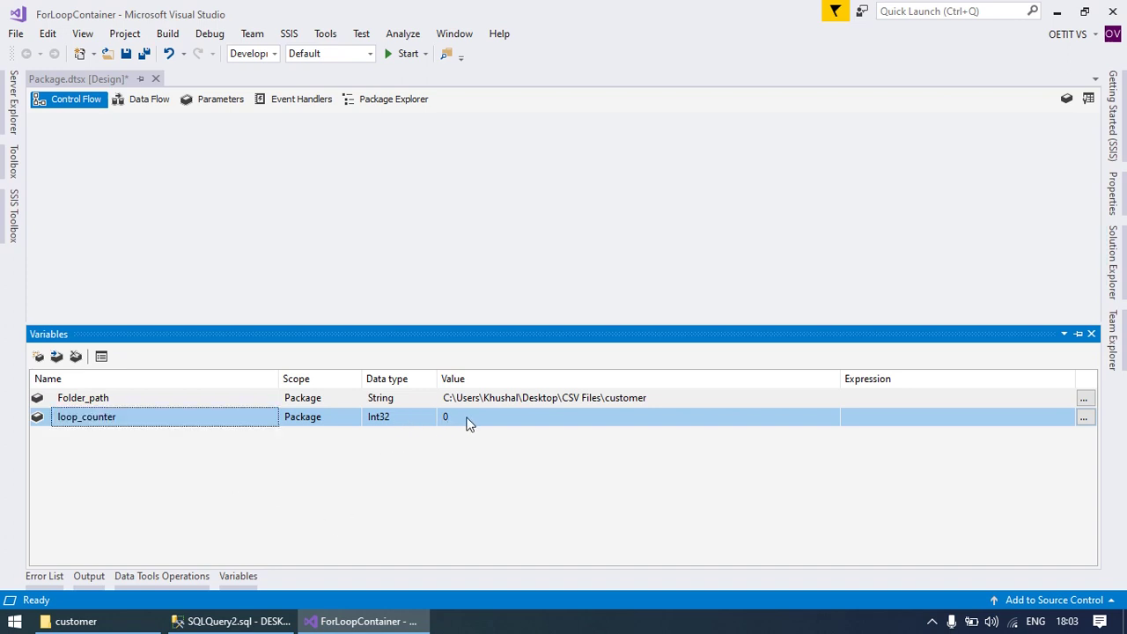
key("BackSpace")
type("1")
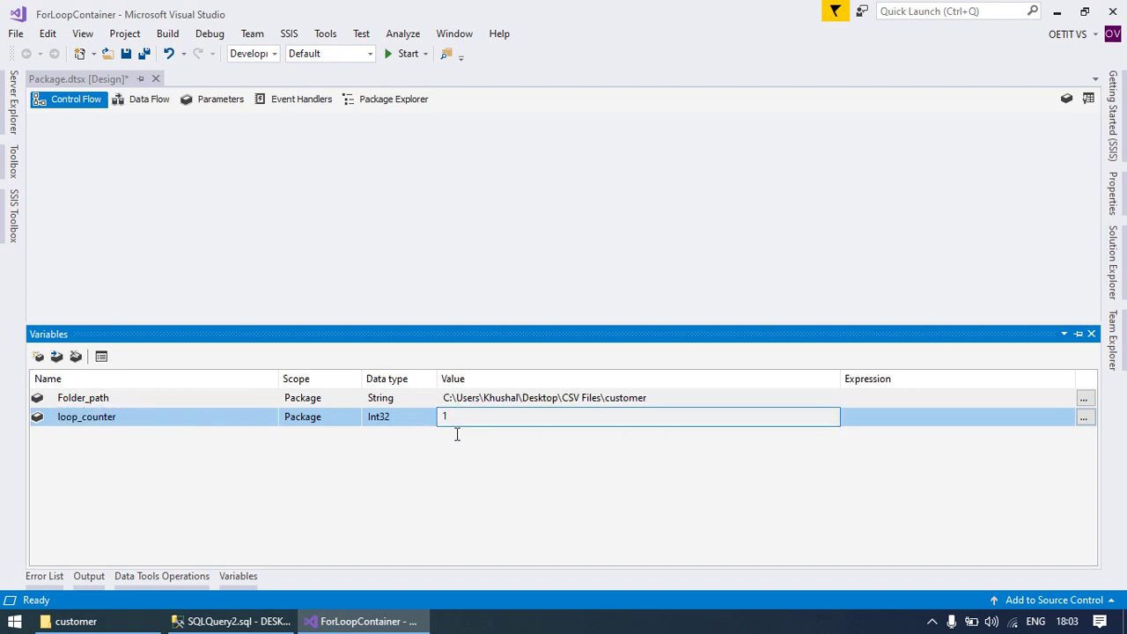
- Add a third package variable named max_territoryID, save the package, and pin the Variables window so it stays docked below the designer
left_click(39, 357)
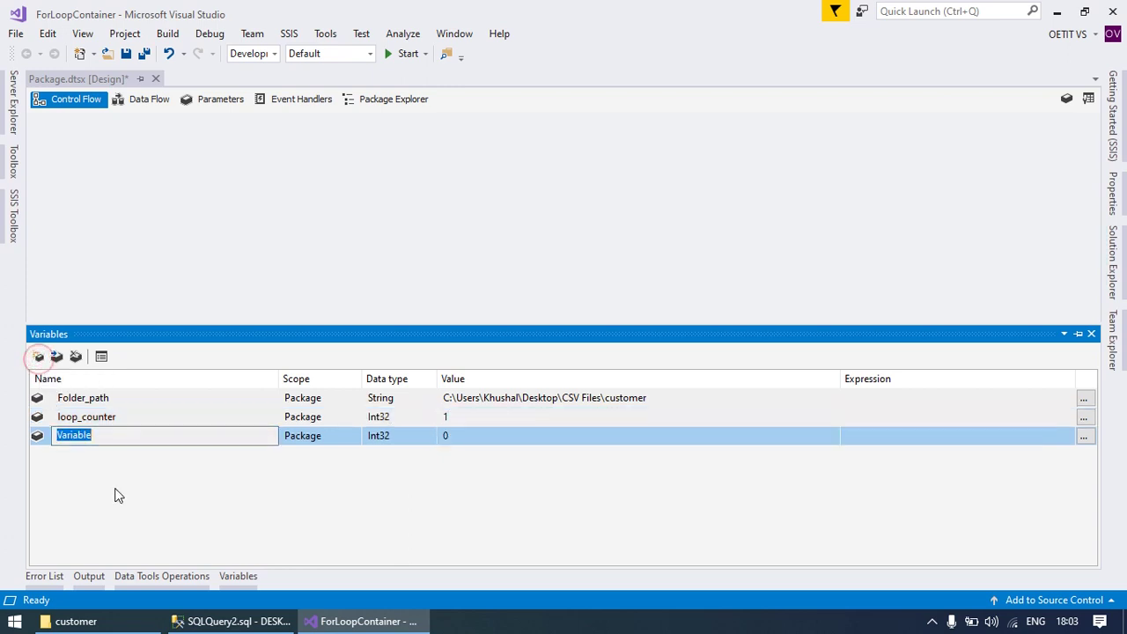
type("max_territo")
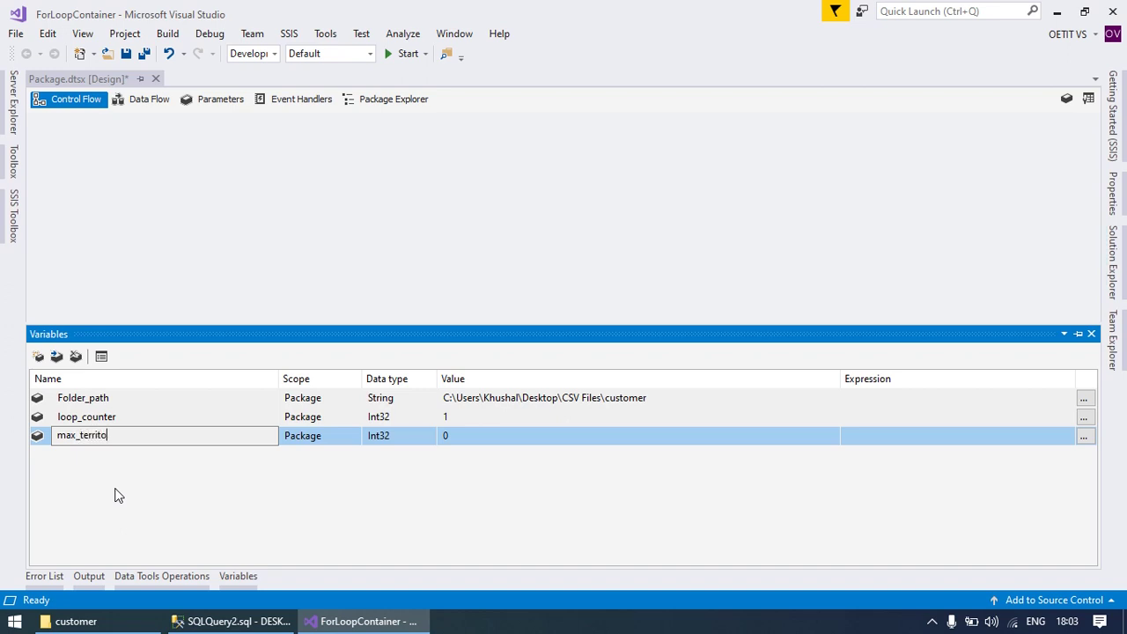
type("ryID")
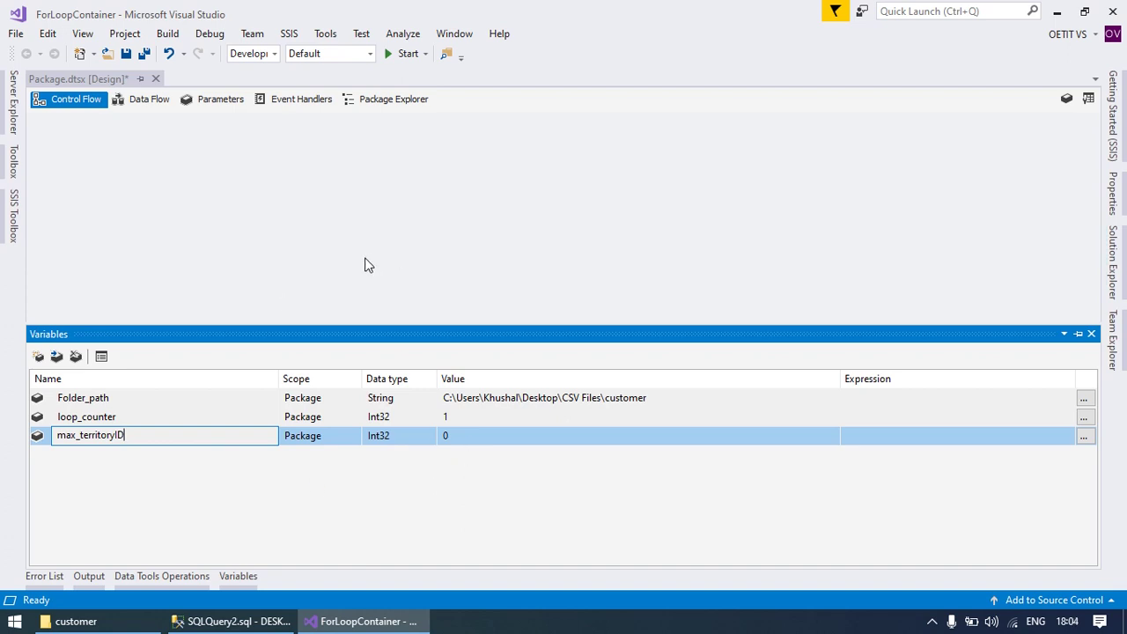
key("ctrl+s")
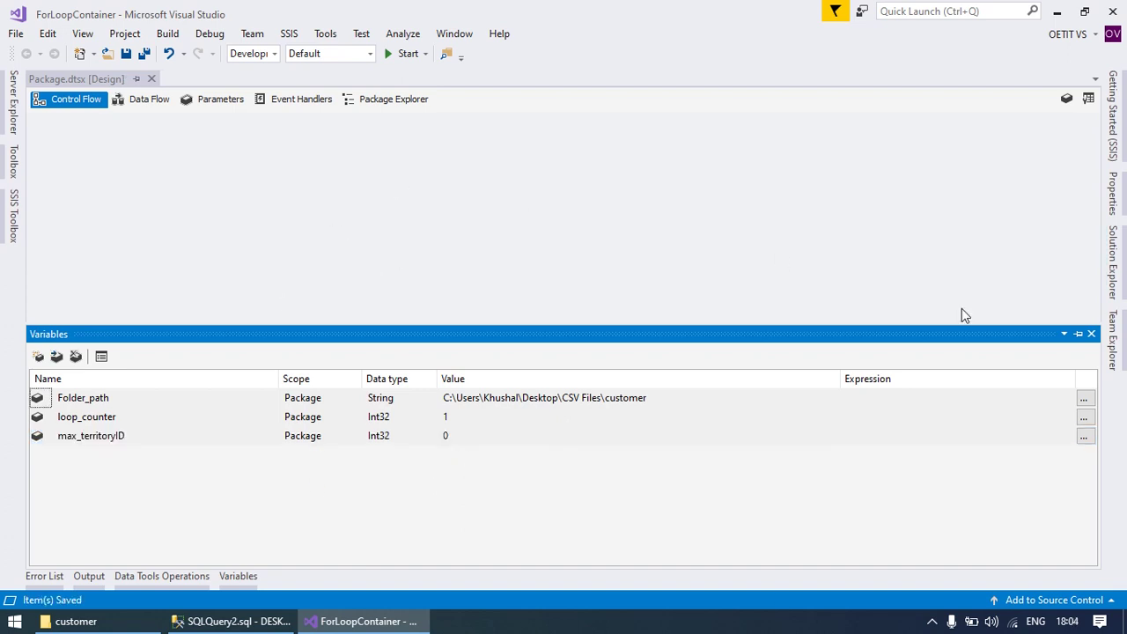
left_click(1078, 333)
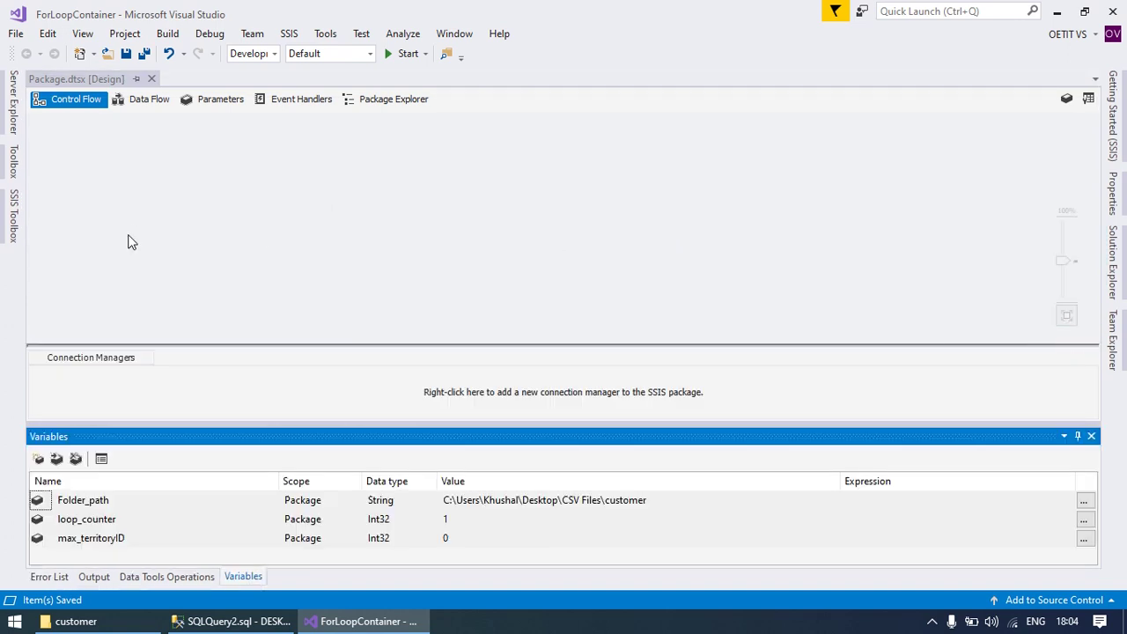
- Add an Execute SQL Task to the control flow and rename it GET MAX TERRITORY ID
left_click(13, 216)
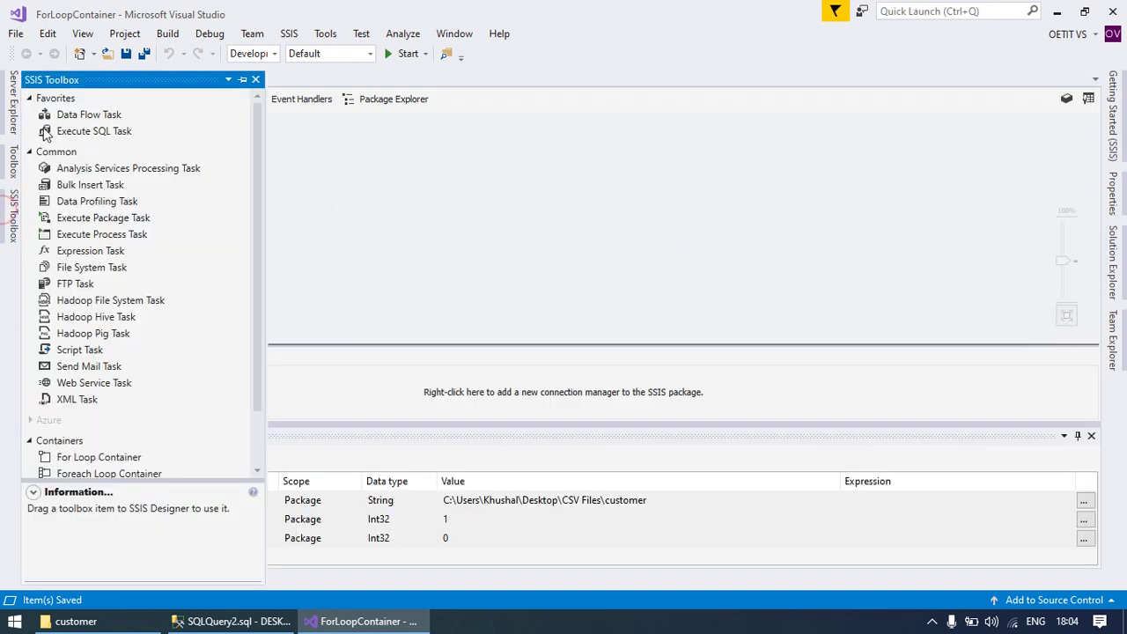
left_click_drag(75, 132, 390, 158)
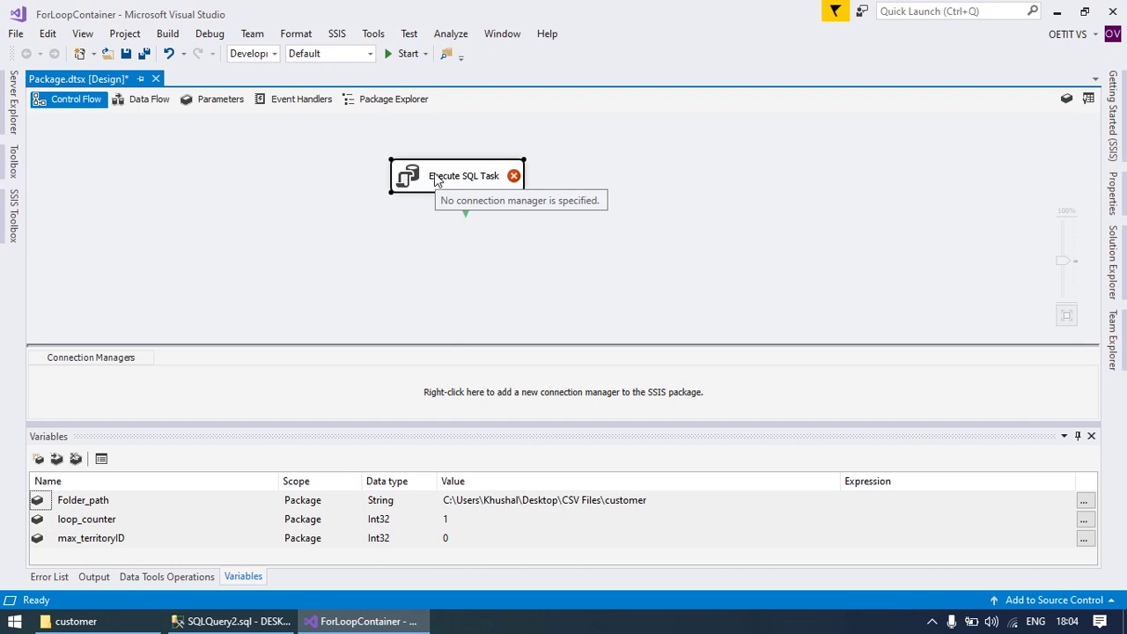
right_click(437, 180)
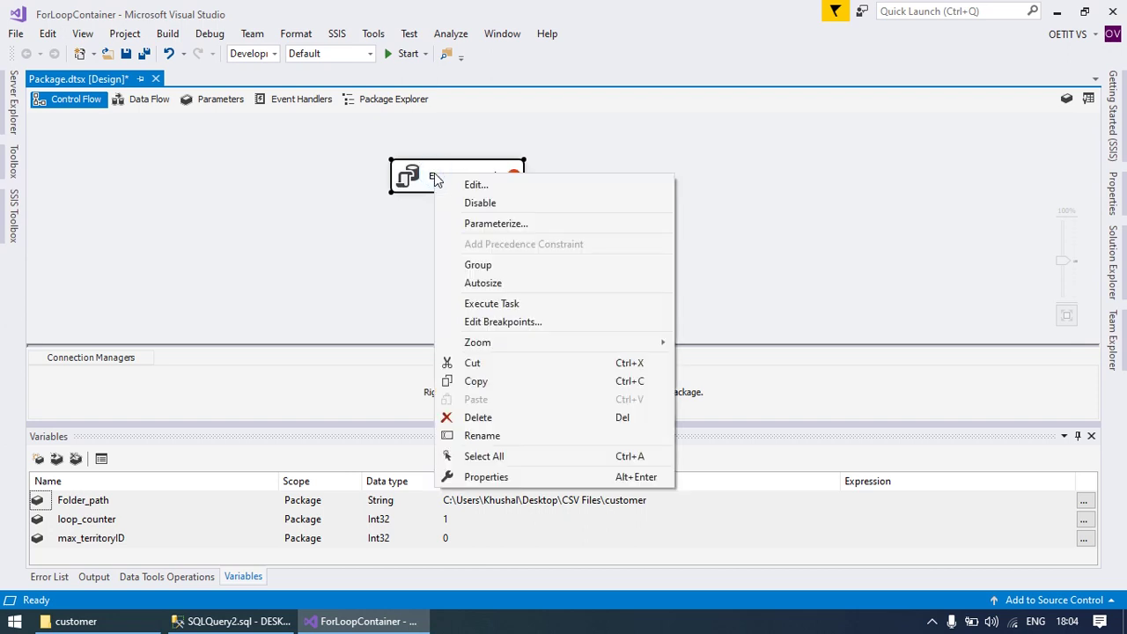
left_click(519, 440)
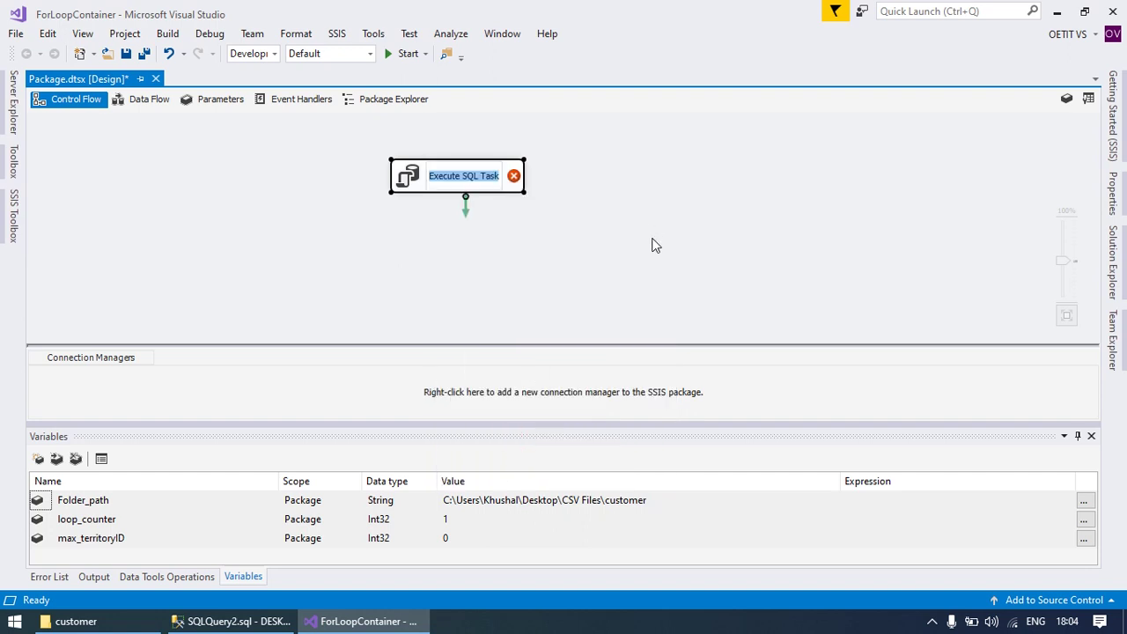
key("BackSpace")
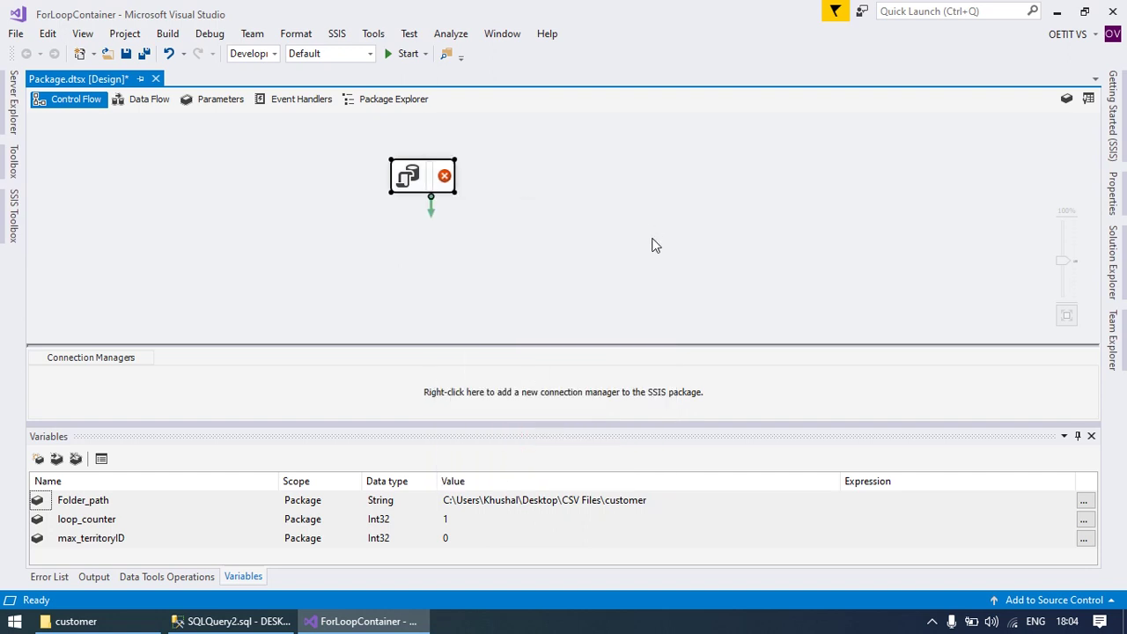
type("G")
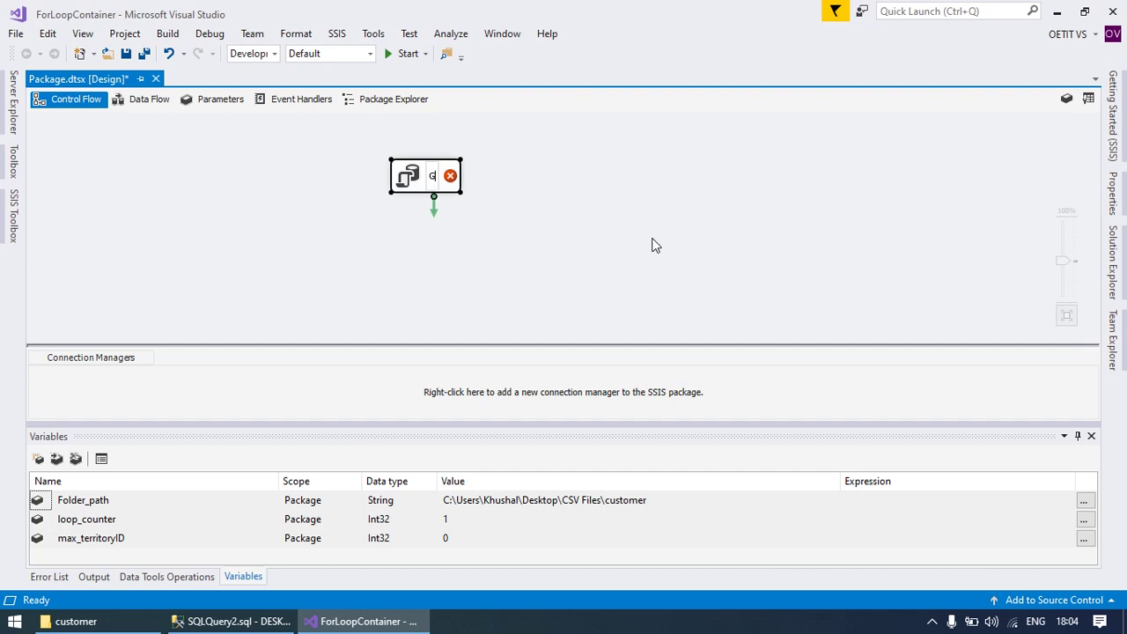
type("ET MAX")
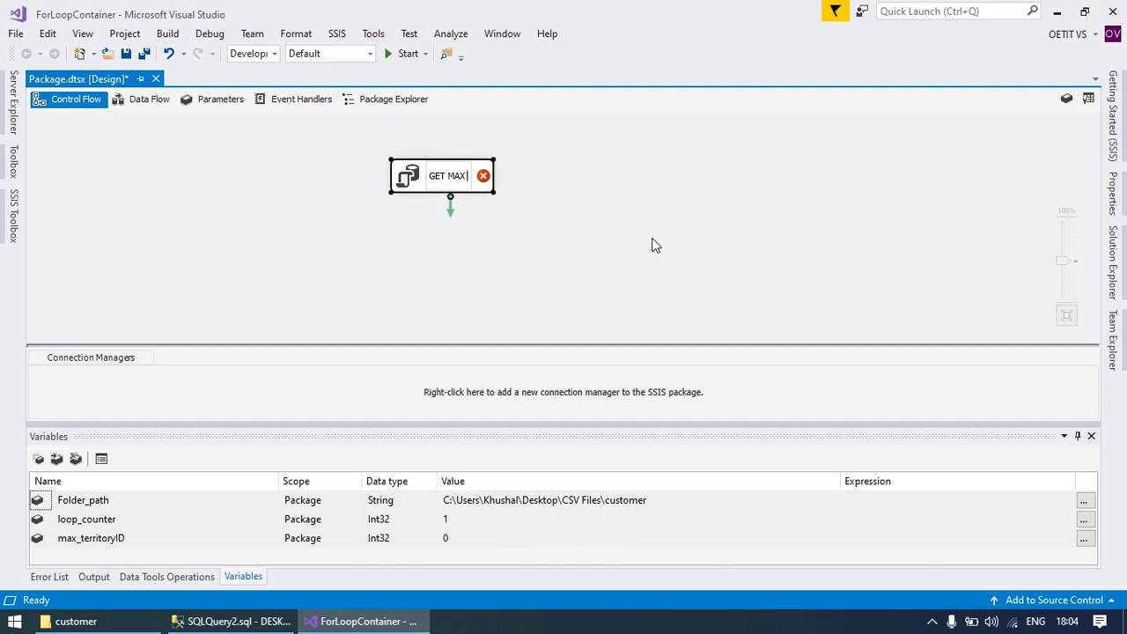
type(" TER")
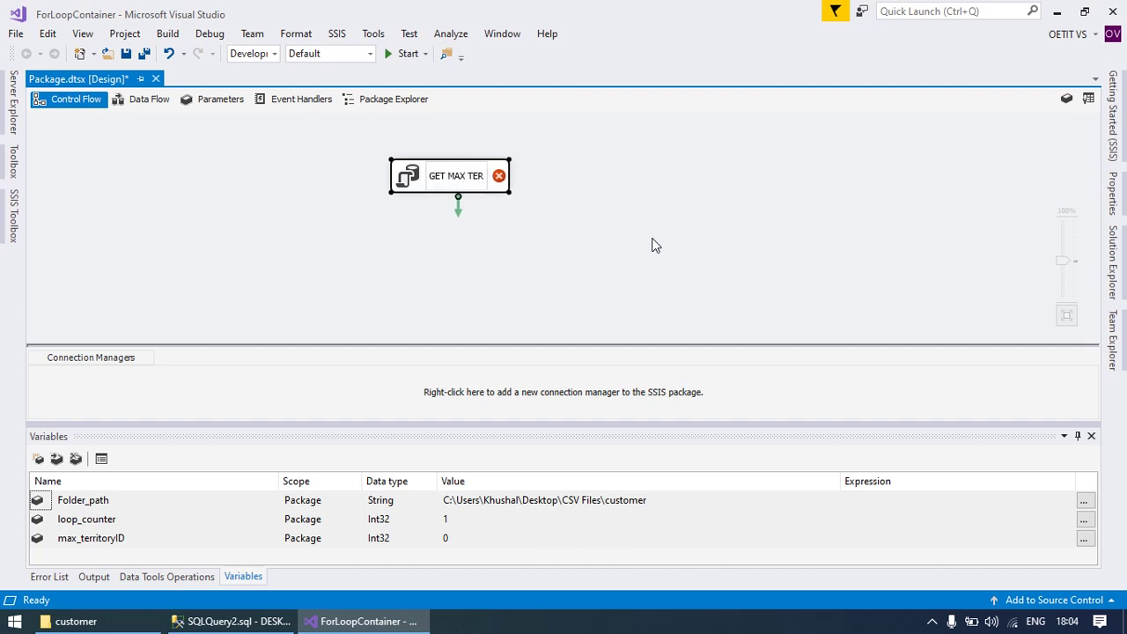
type("RI")
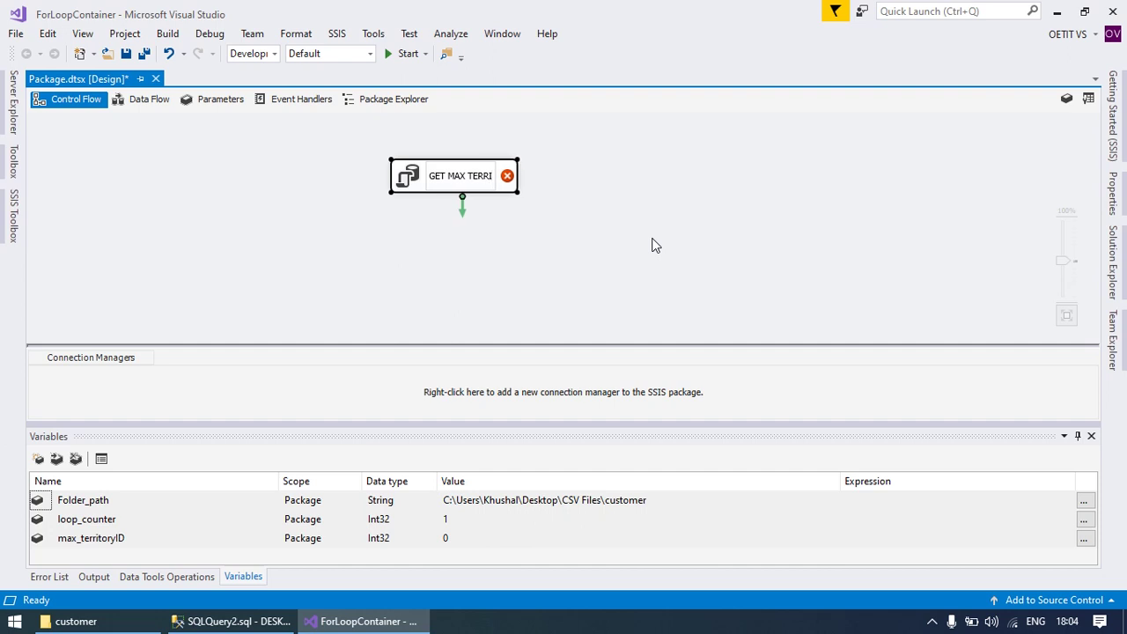
type("TORY")
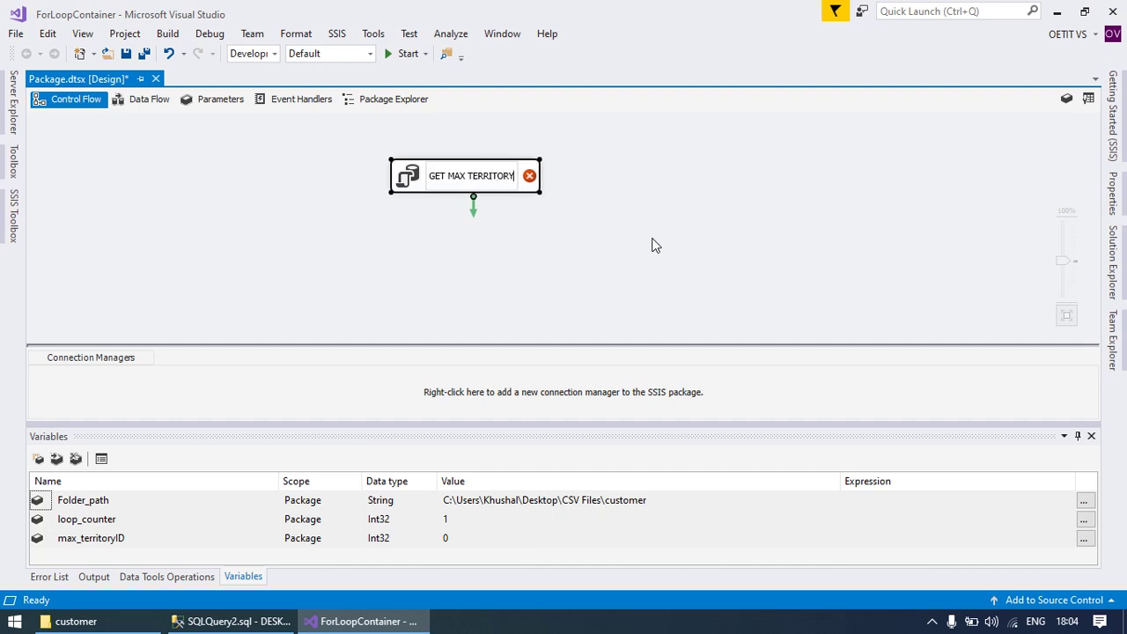
type("id")
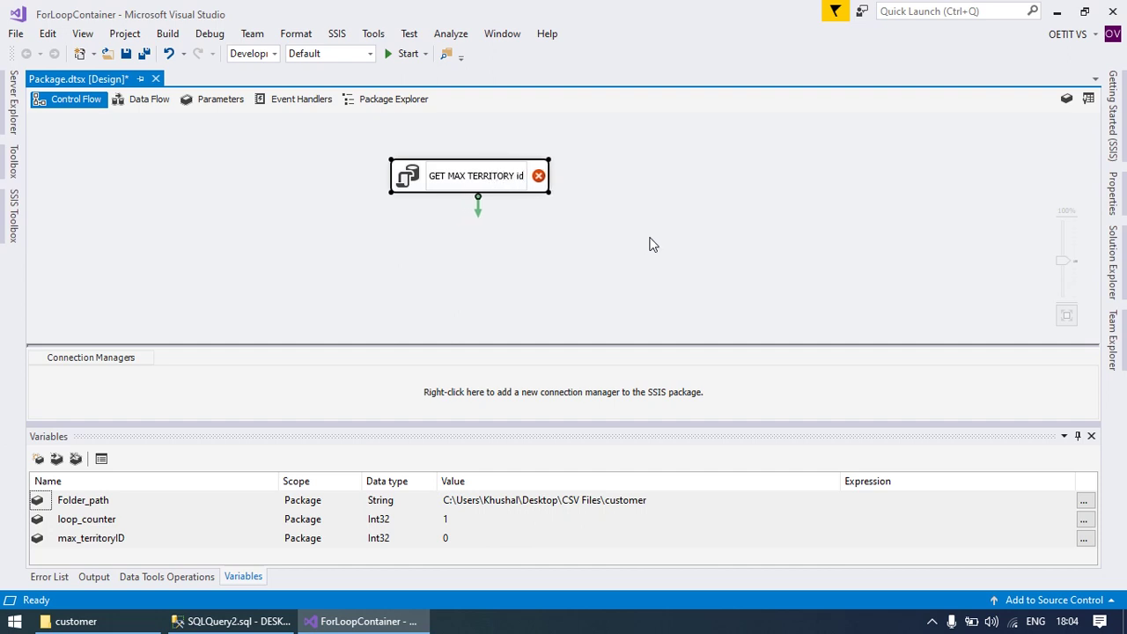
key("BackSpace")
key("BackSpace")
type("ID")
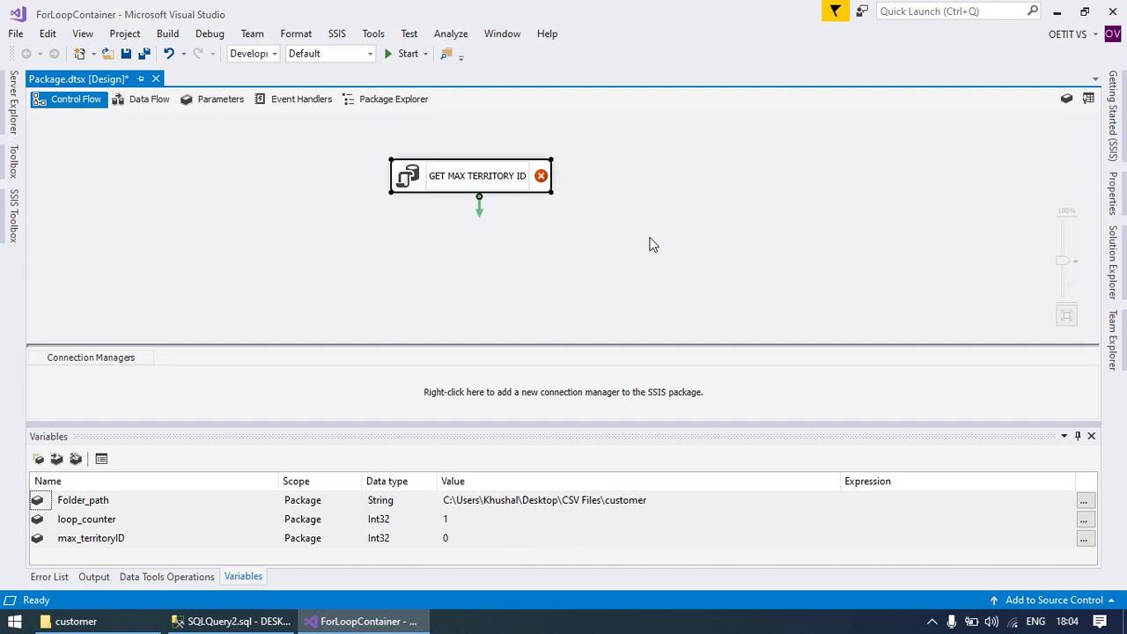
left_click(649, 244)
- Edit the GET MAX TERRITORY ID task and assign it a new OLE DB connection to the AdventureWorks2014 database on SQLEXPRESS
right_click(482, 175)
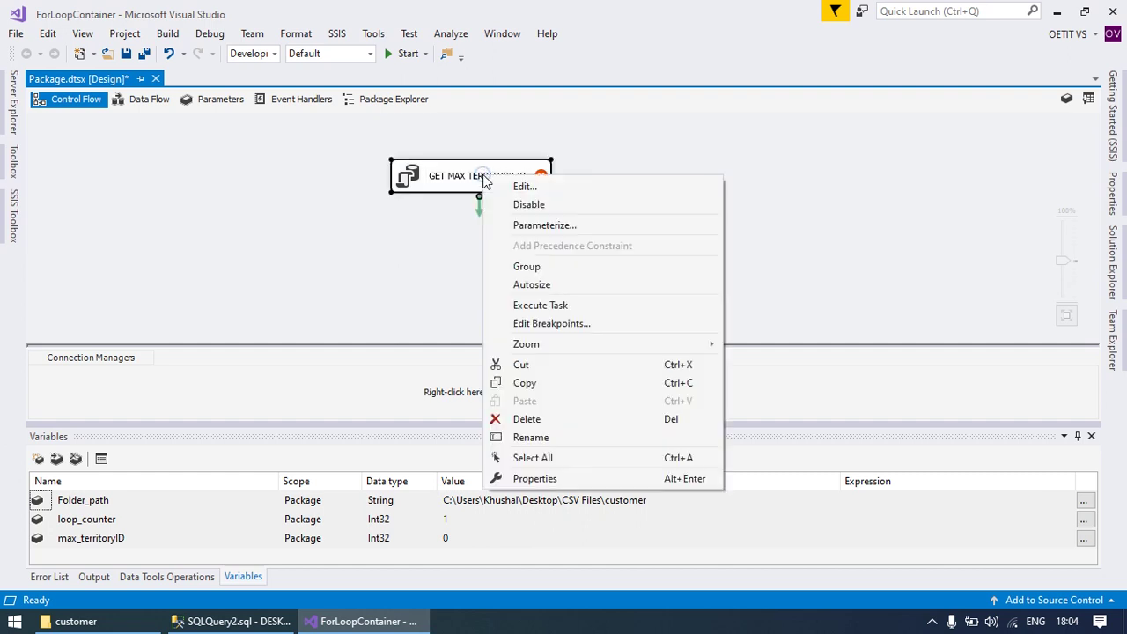
left_click(517, 187)
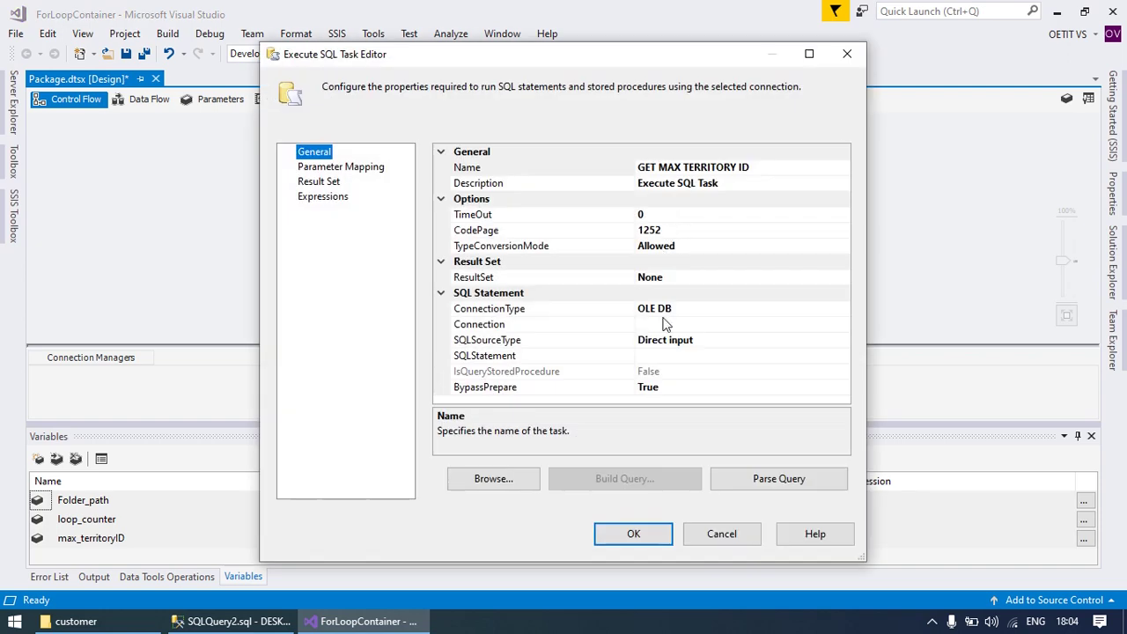
left_click(656, 324)
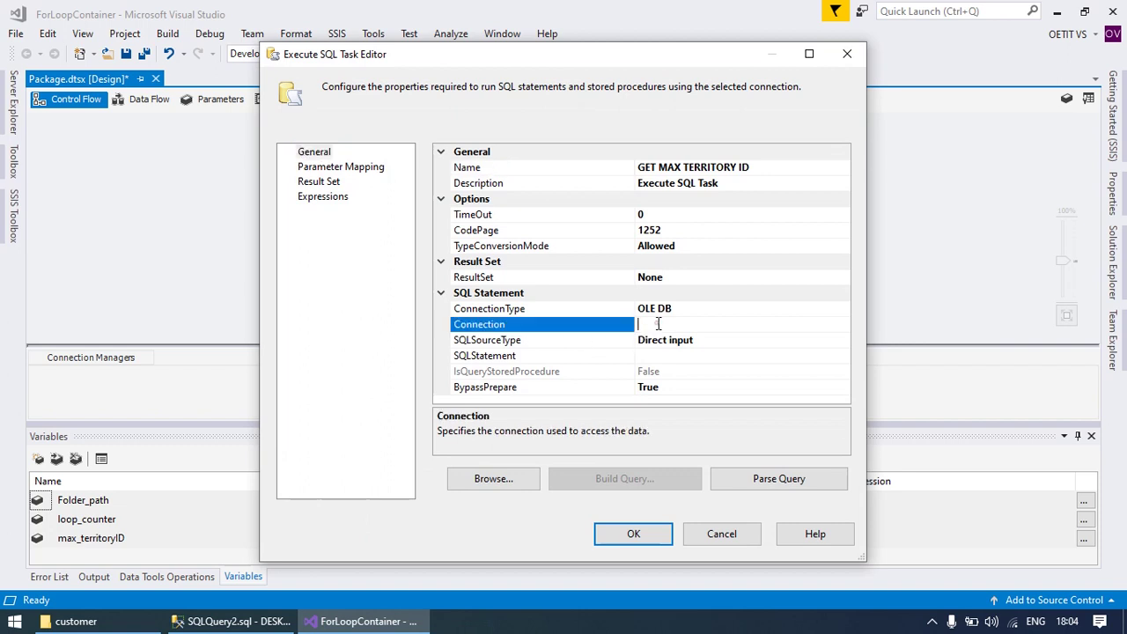
left_click(843, 326)
left_click(726, 339)
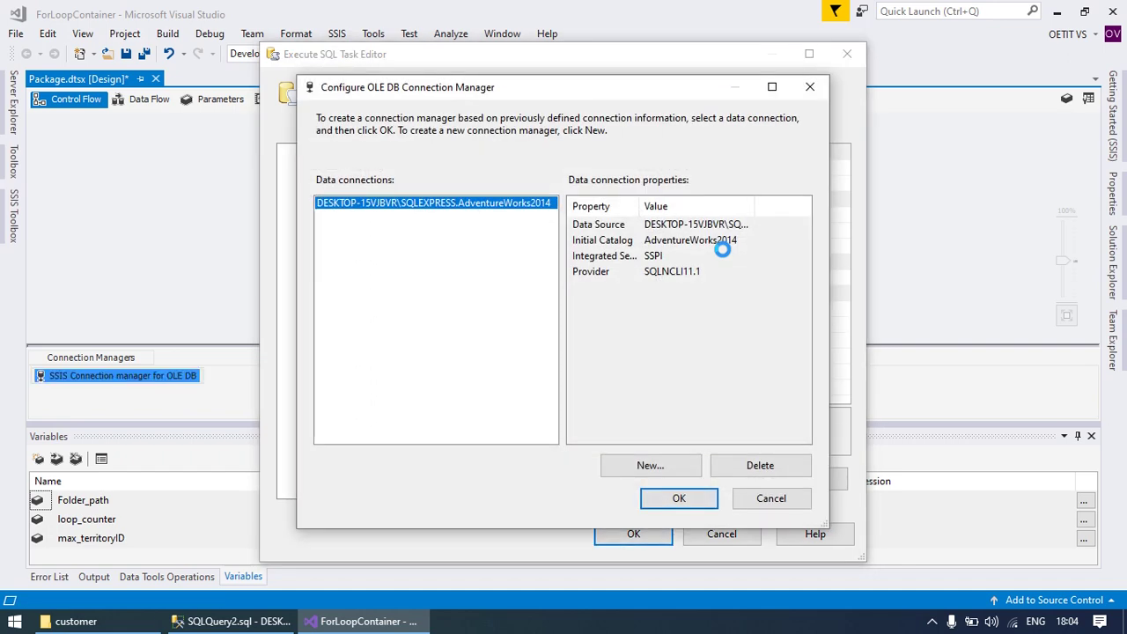
left_click(681, 497)
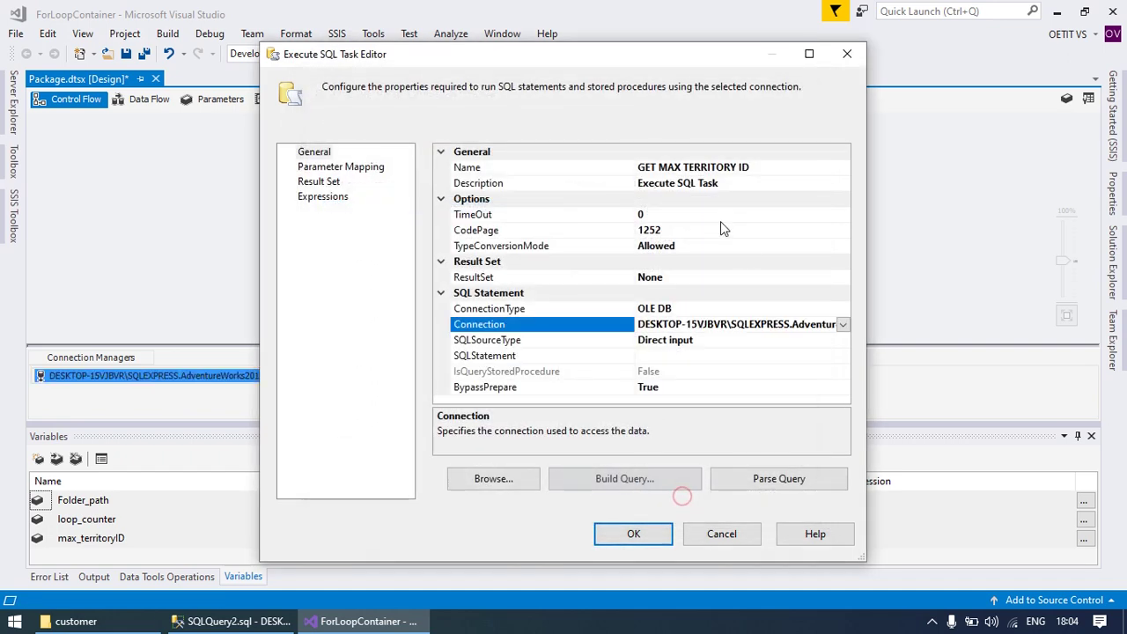
- Copy "Select max(territoryID) from Sales.Customer" from SQL Server Management Studio and paste it as the task's SQL statement in Visual Studio
left_click(679, 358)
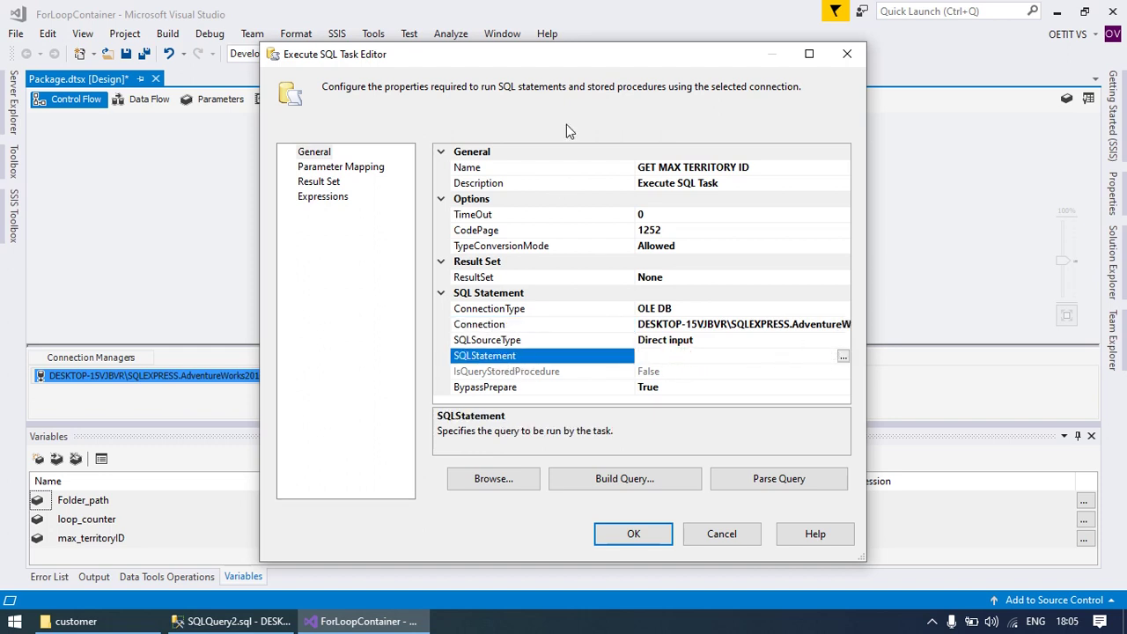
left_click_drag(537, 55, 510, 28)
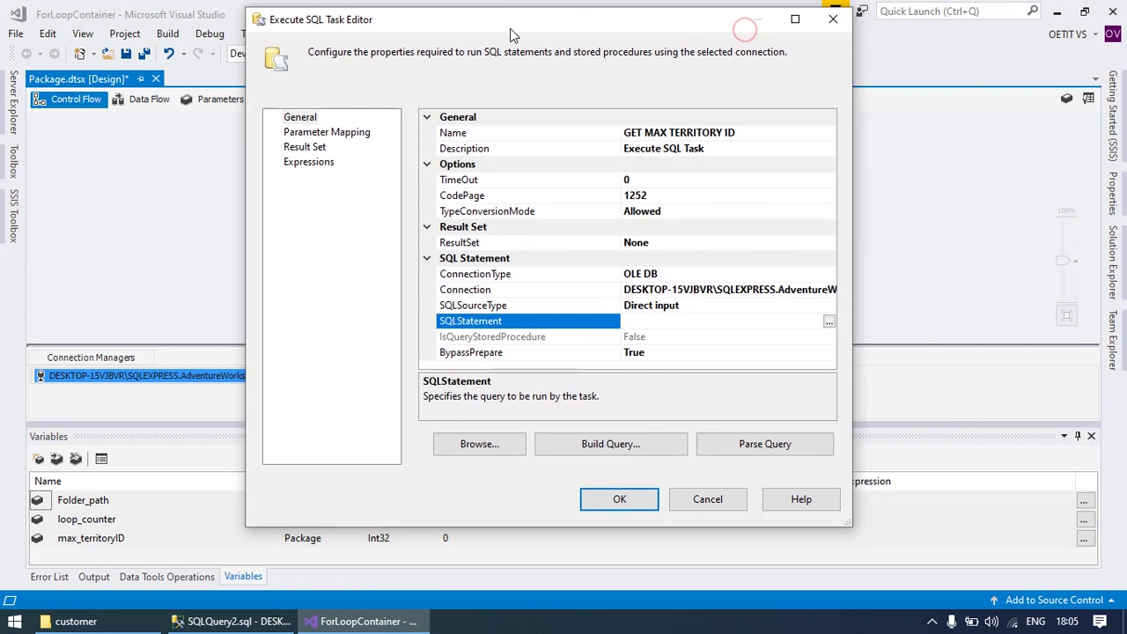
left_click(271, 617)
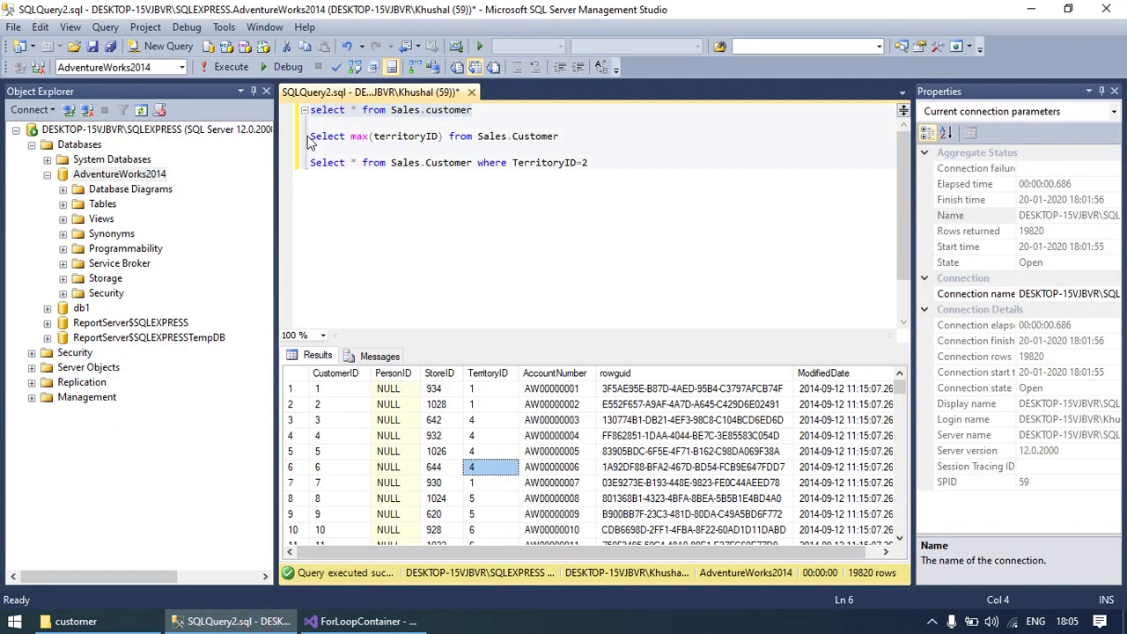
left_click_drag(309, 137, 616, 138)
key("ctrl+c")
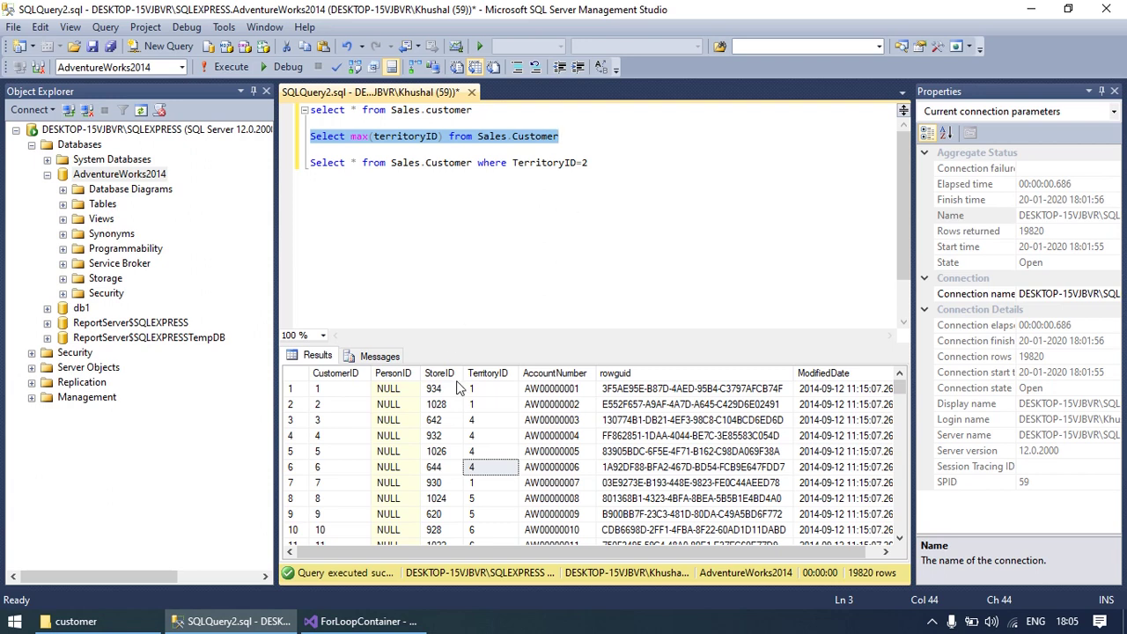
left_click(412, 618)
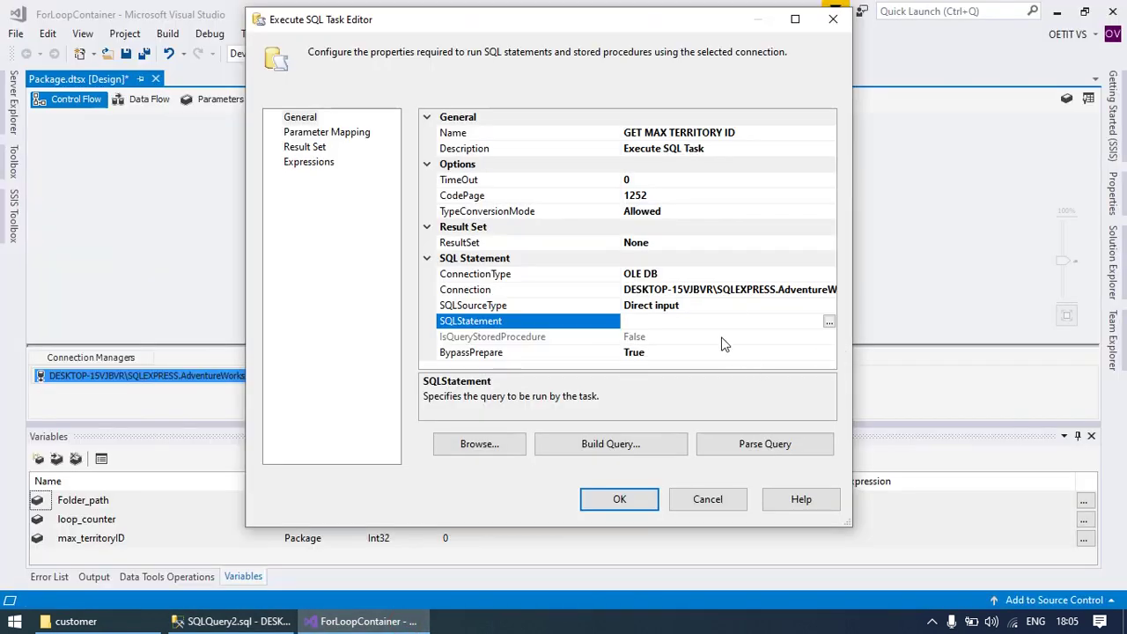
left_click(828, 322)
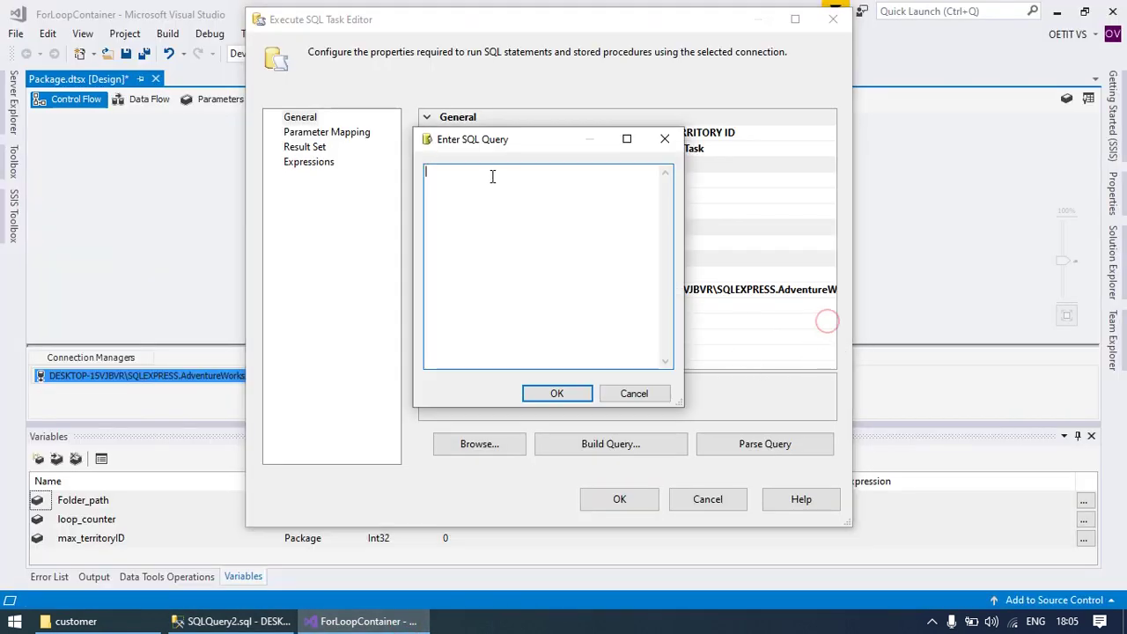
key("ctrl+v")
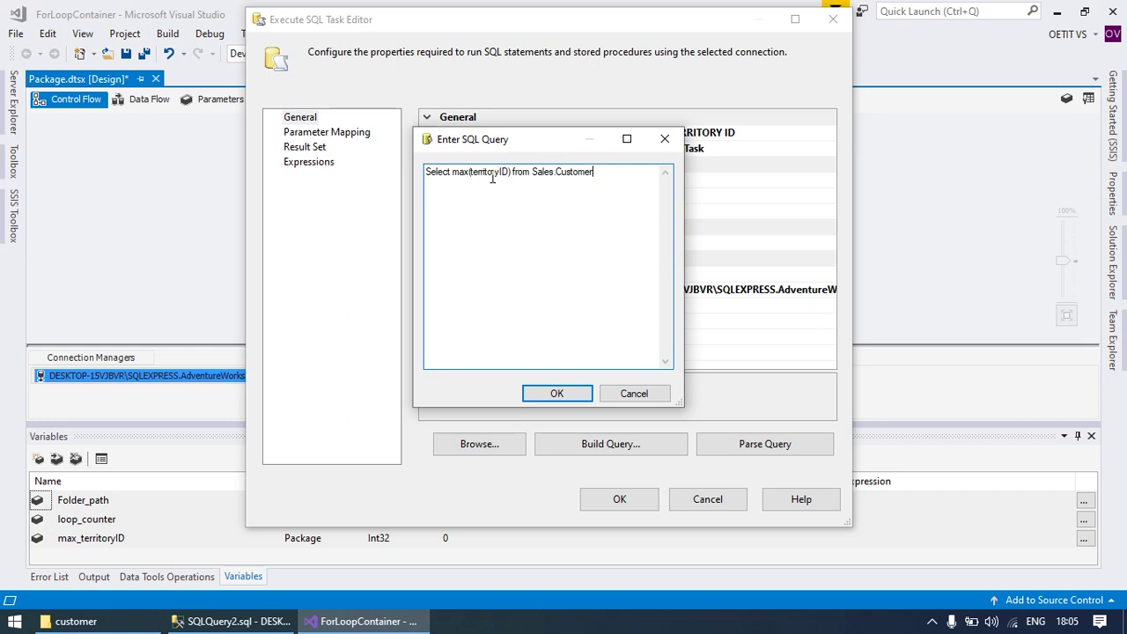
left_click(567, 395)
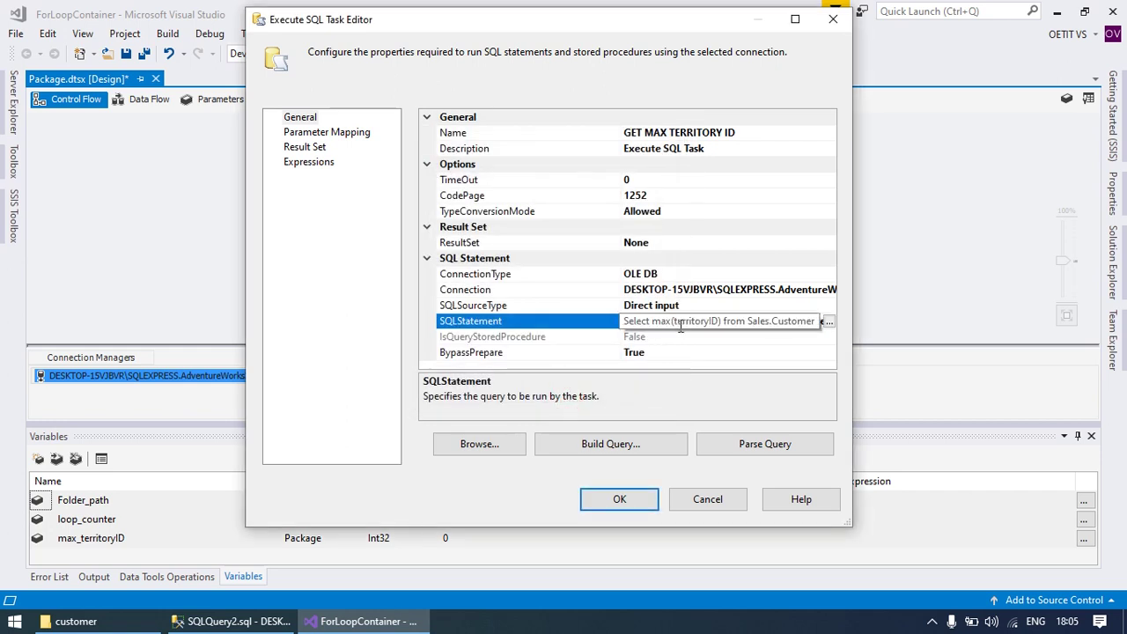
- Set the ResultSet option of the GET MAX TERRITORY ID task to Single row
left_click(701, 244)
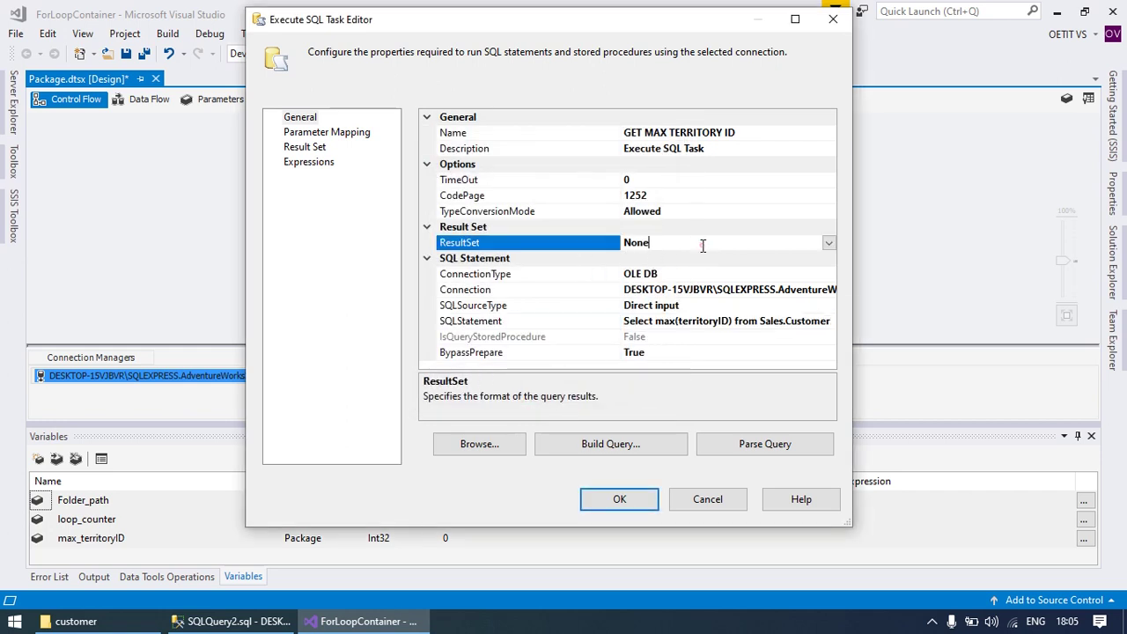
left_click(829, 244)
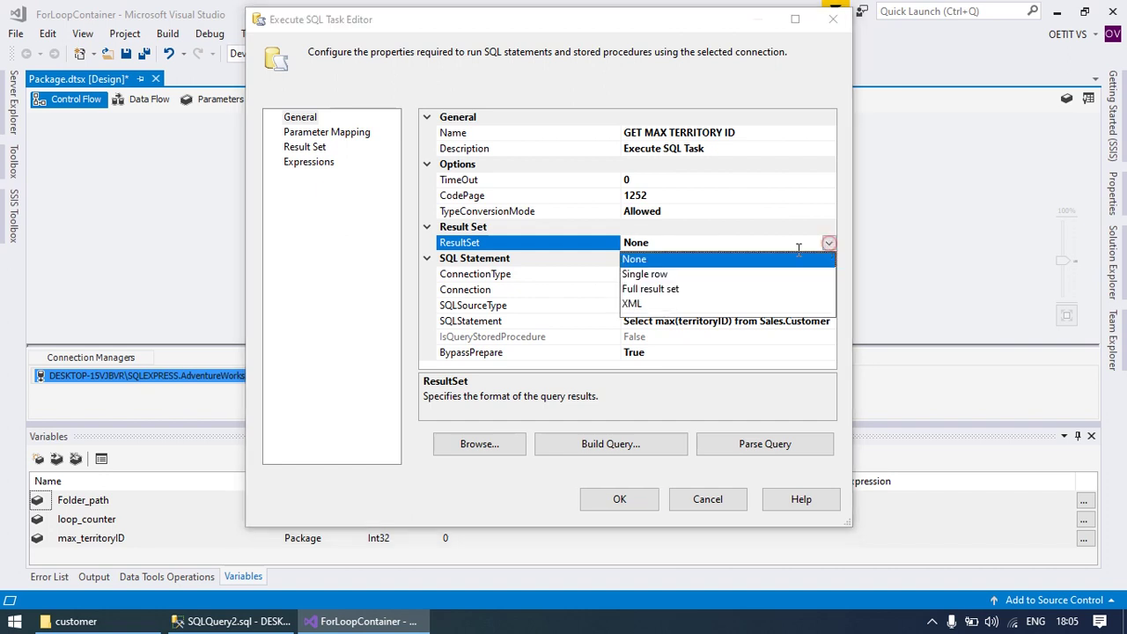
left_click(656, 279)
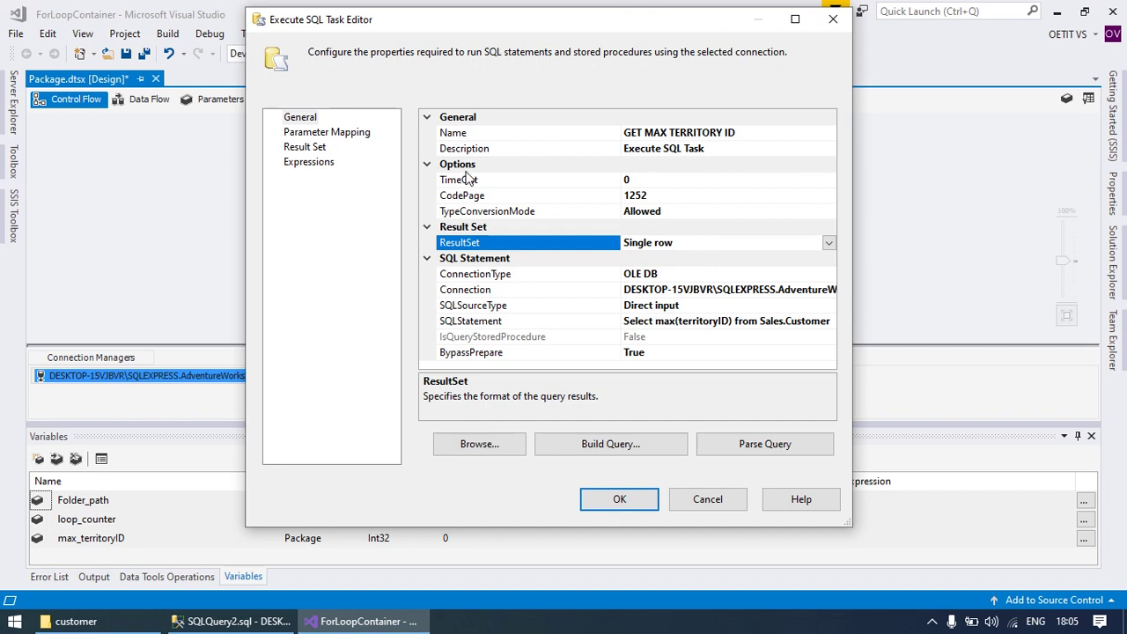
- Add a result set entry to the GET MAX TERRITORY ID task and name the result 0
left_click(306, 152)
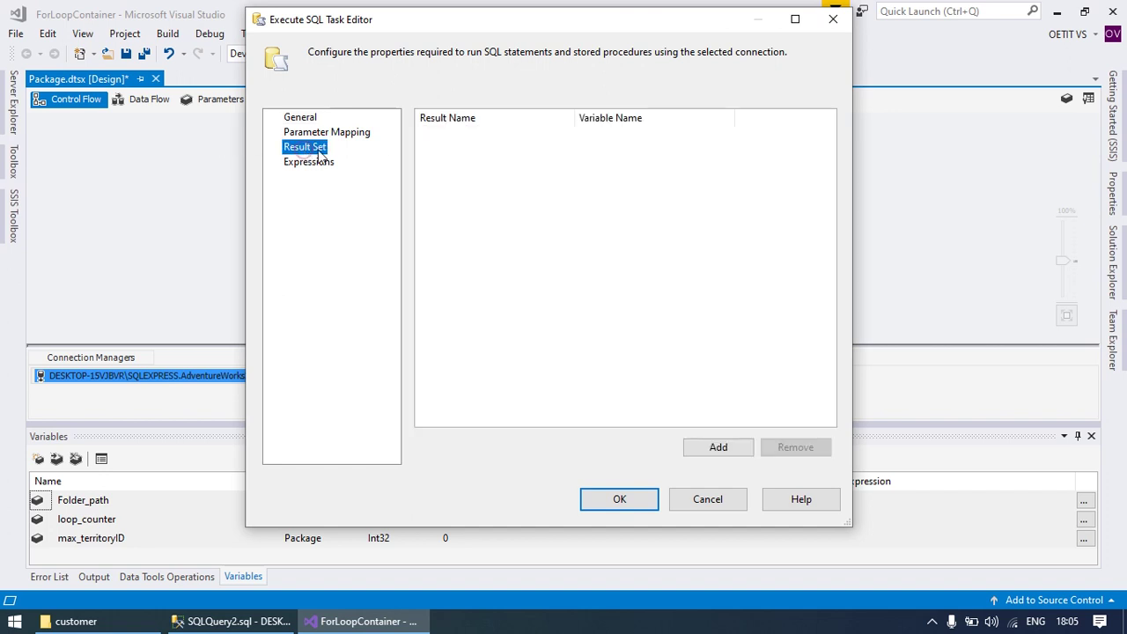
left_click(718, 449)
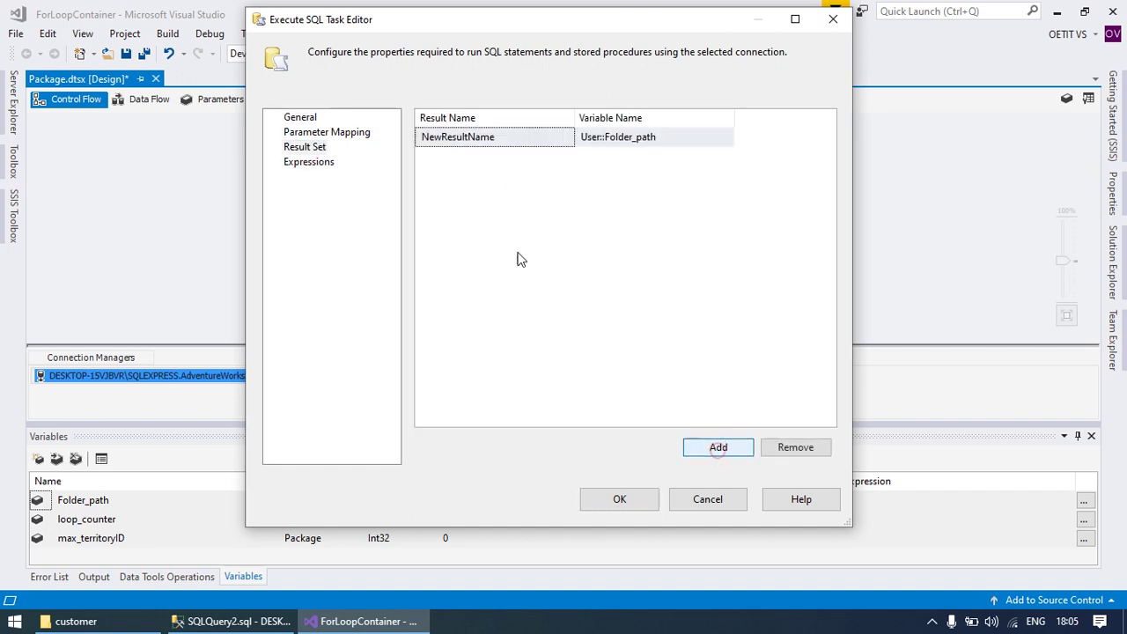
left_click(504, 137)
key("BackSpace")
key("BackSpace")
key("BackSpace")
key("BackSpace")
key("BackSpace")
key("BackSpace")
key("BackSpace")
key("BackSpace")
key("BackSpace")
key("BackSpace")
key("BackSpace")
key("BackSpace")
key("BackSpace")
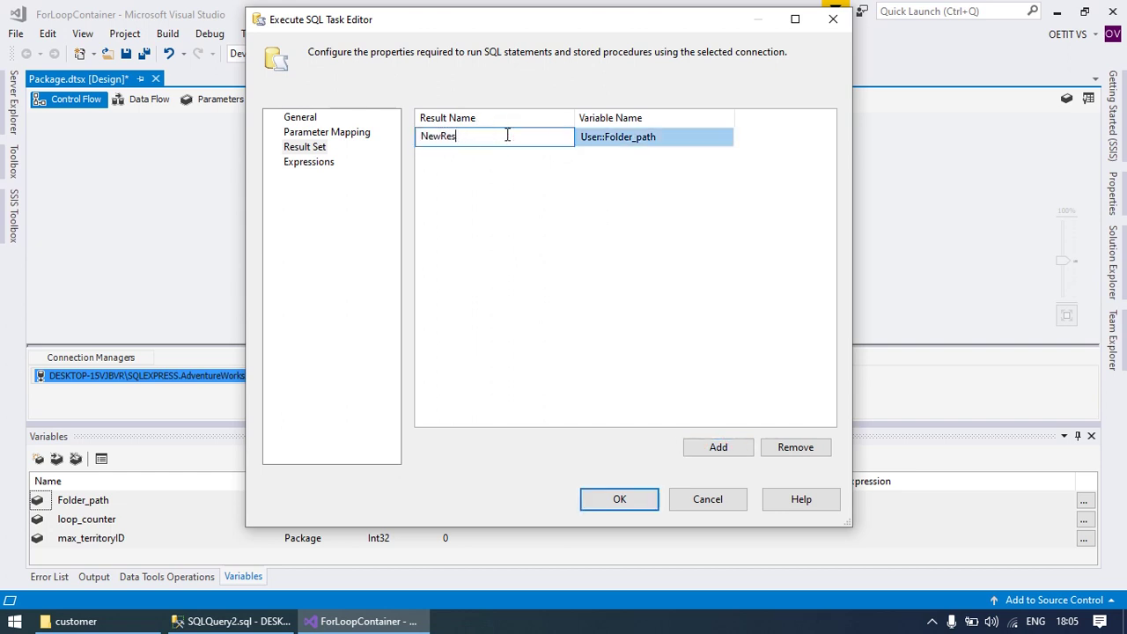
type("0")
- Map result 0 to the variable User::max_territoryID and save the Execute SQL Task settings
left_click(655, 141)
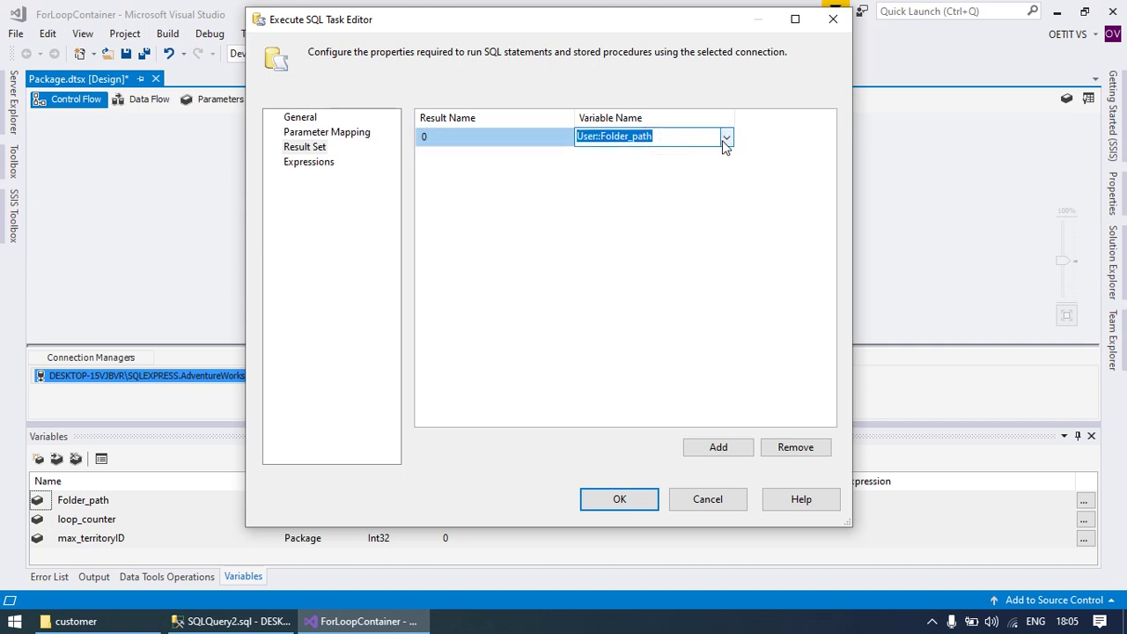
left_click(725, 138)
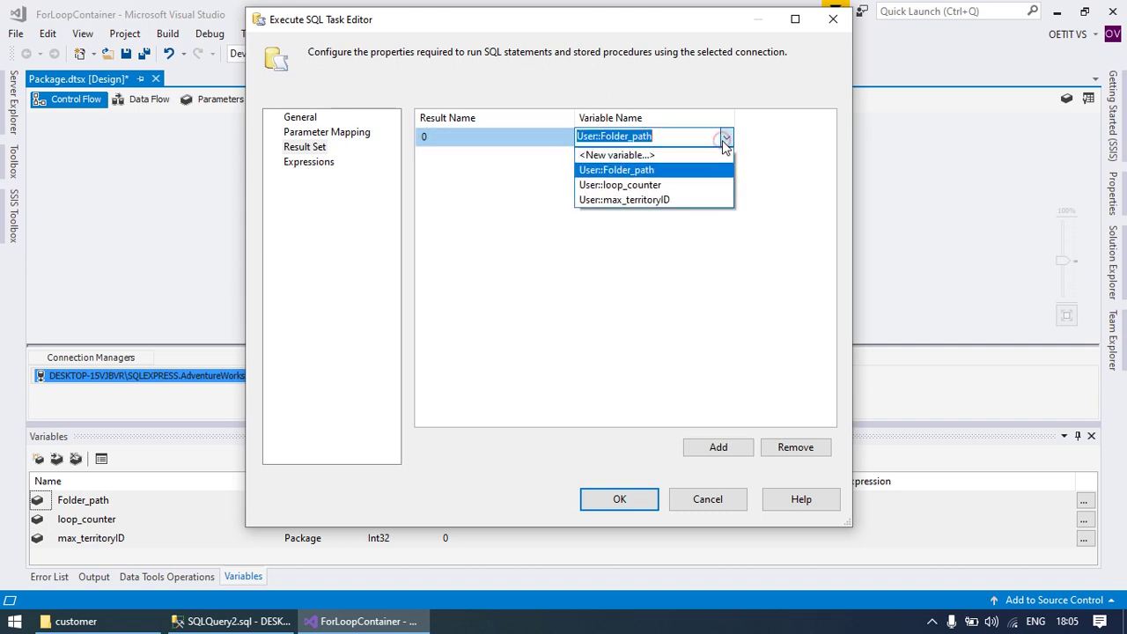
left_click(678, 204)
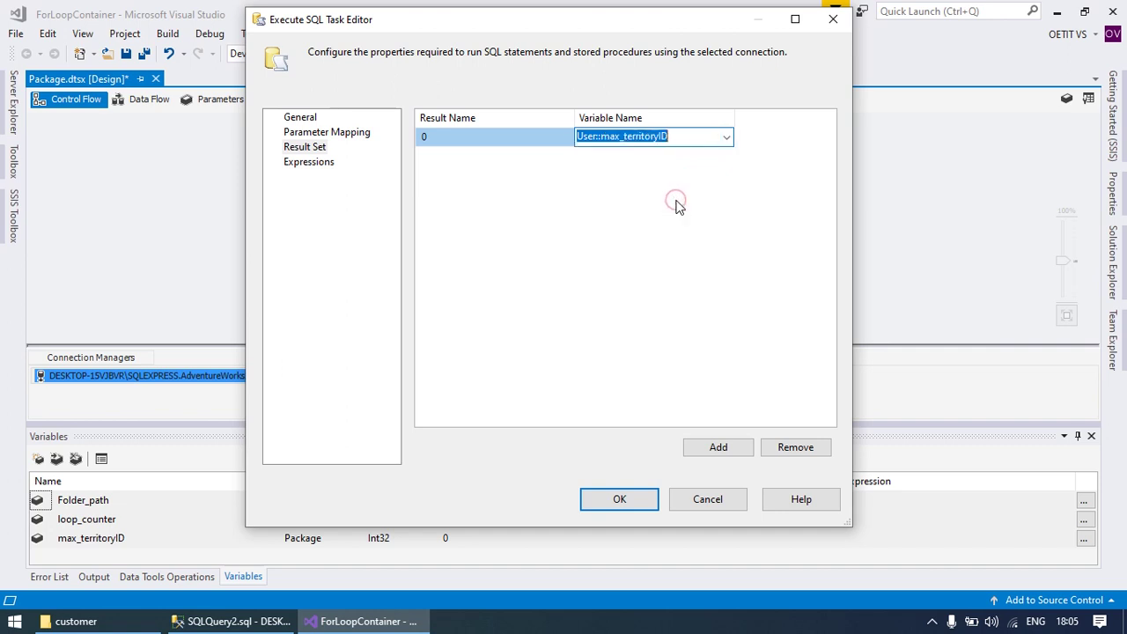
left_click(609, 499)
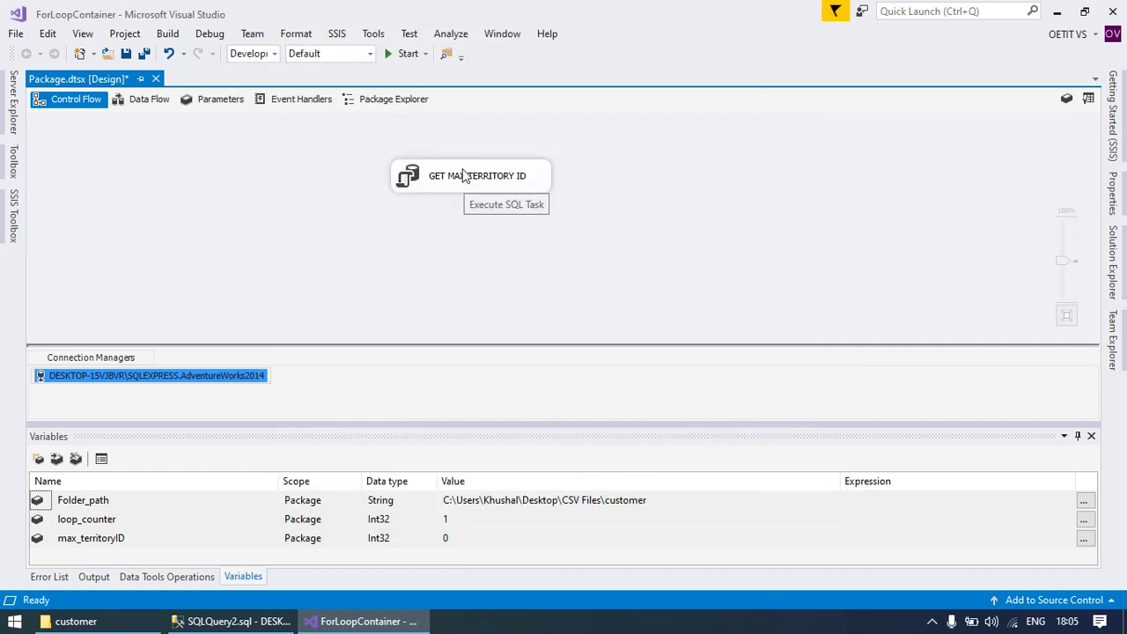
- Add a For Loop Container below the GET MAX TERRITORY ID task and connect the task to it with a precedence constraint
left_click_drag(464, 177, 456, 157)
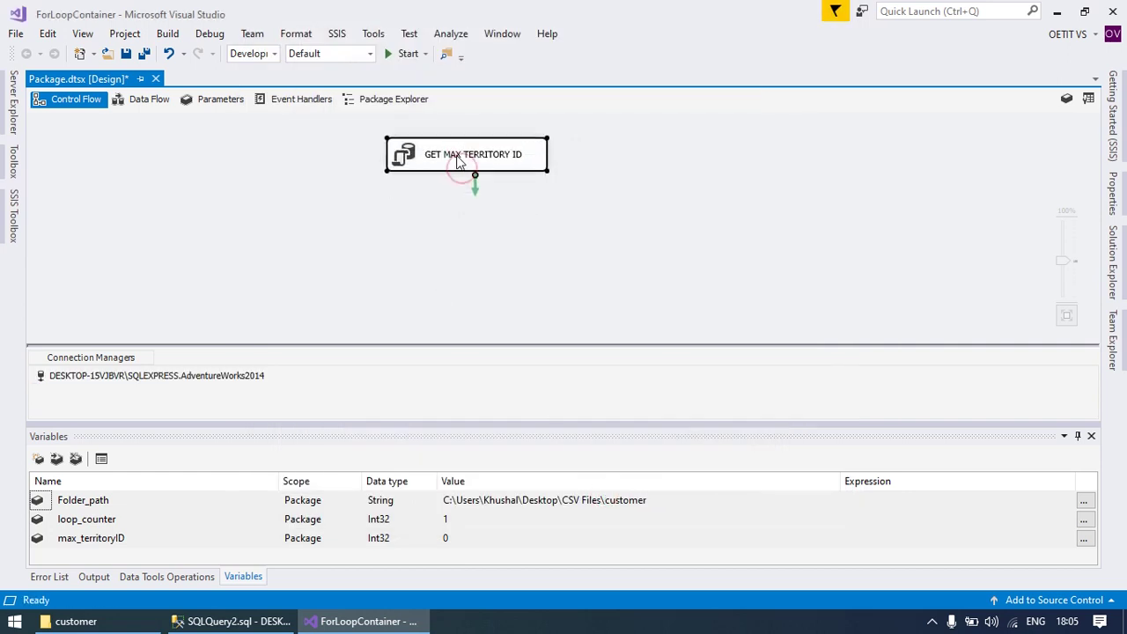
left_click(7, 227)
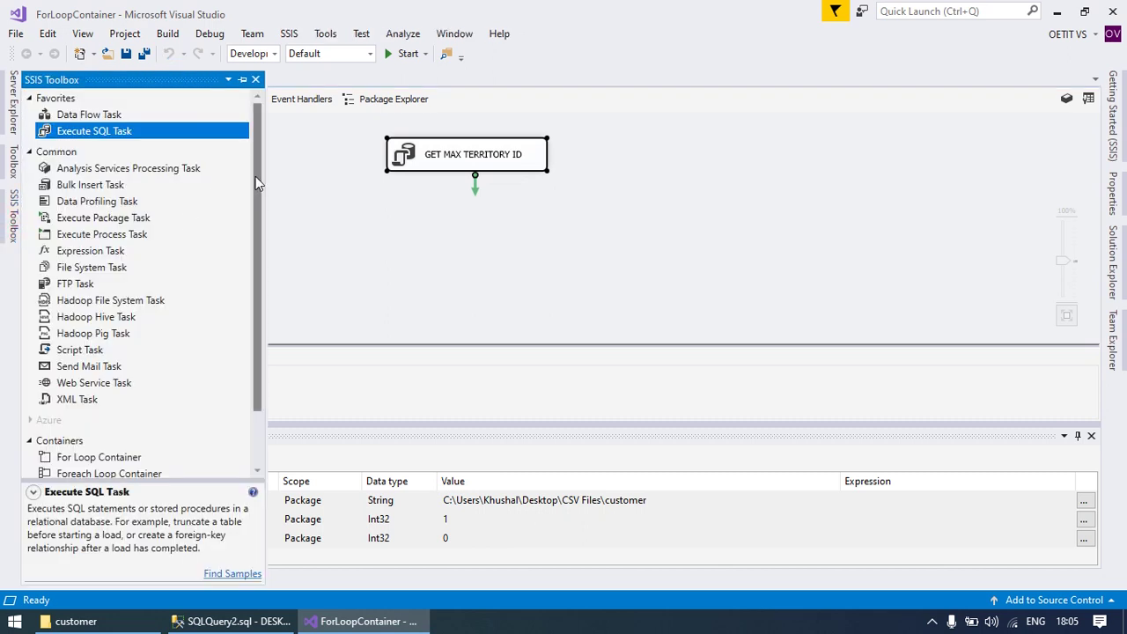
scroll(241, 249, "down", 3)
left_click_drag(101, 392, 376, 255)
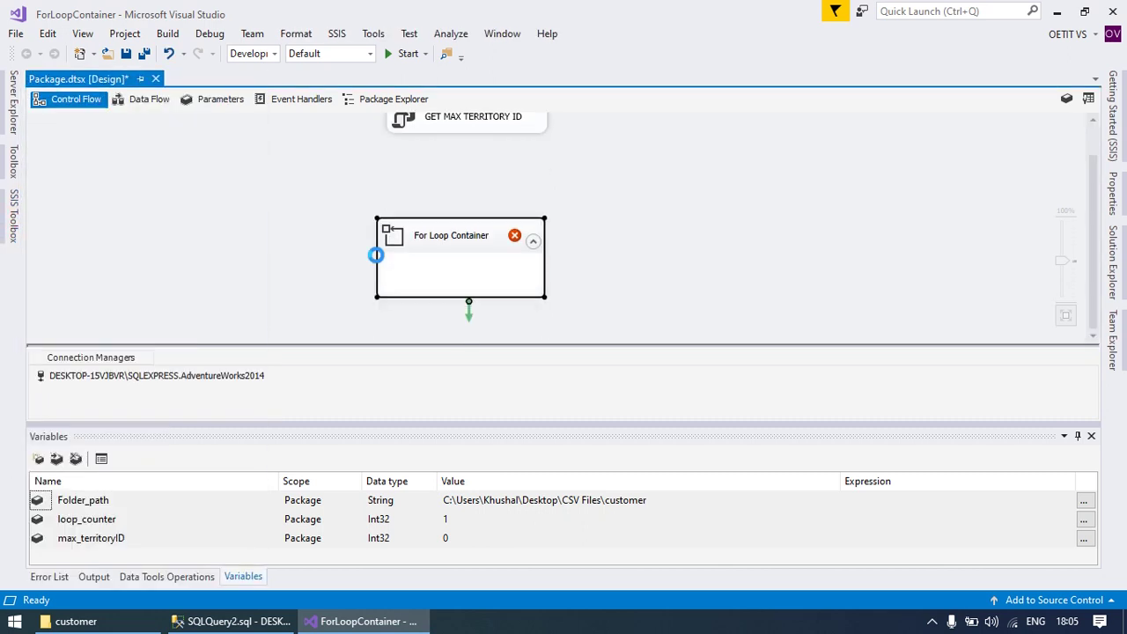
left_click(470, 128)
left_click_drag(475, 136, 449, 254)
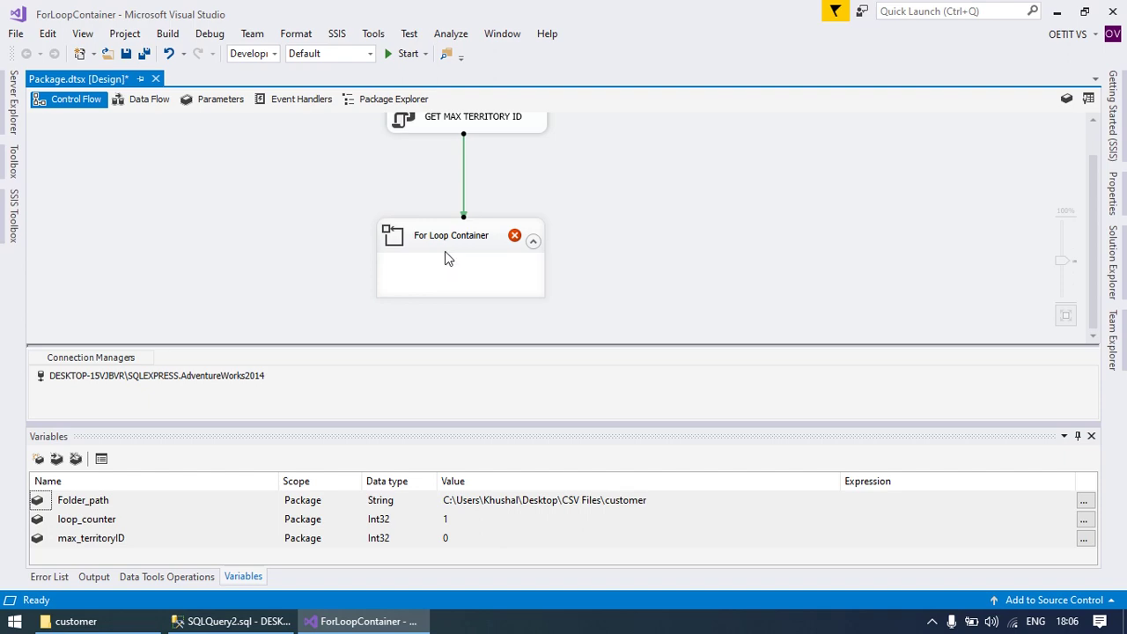
right_click(444, 251)
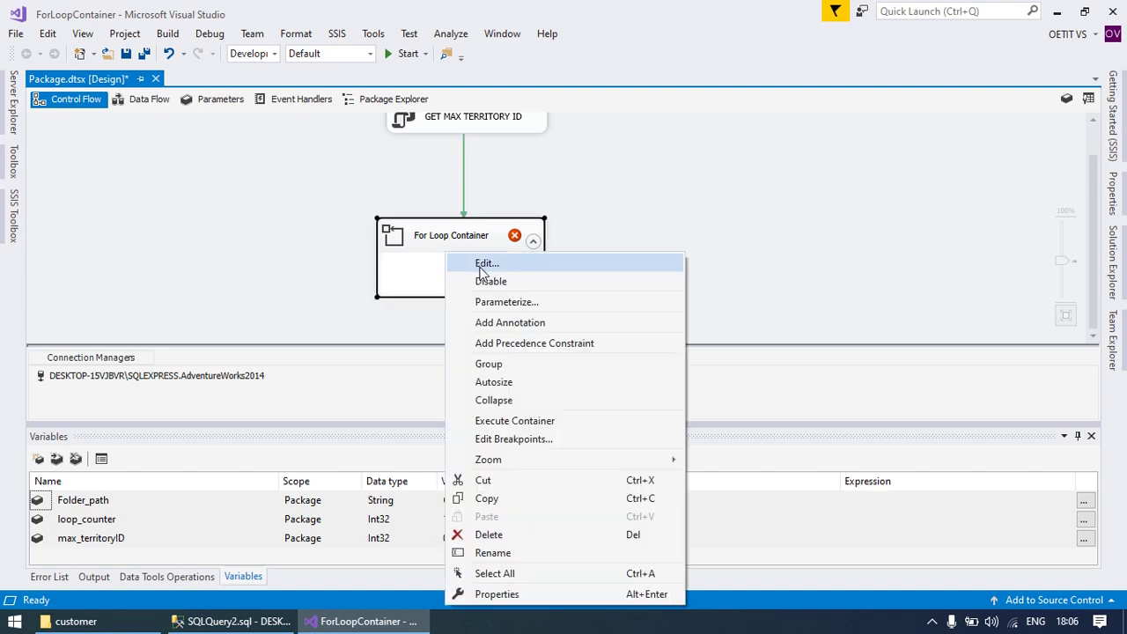
left_click(484, 267)
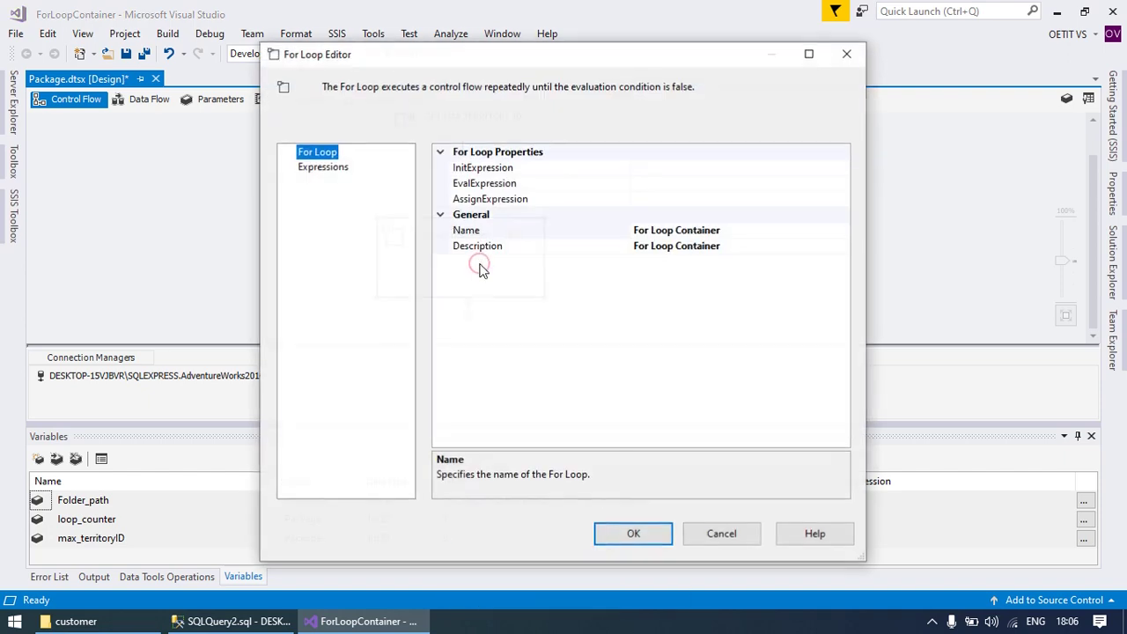
left_click(658, 169)
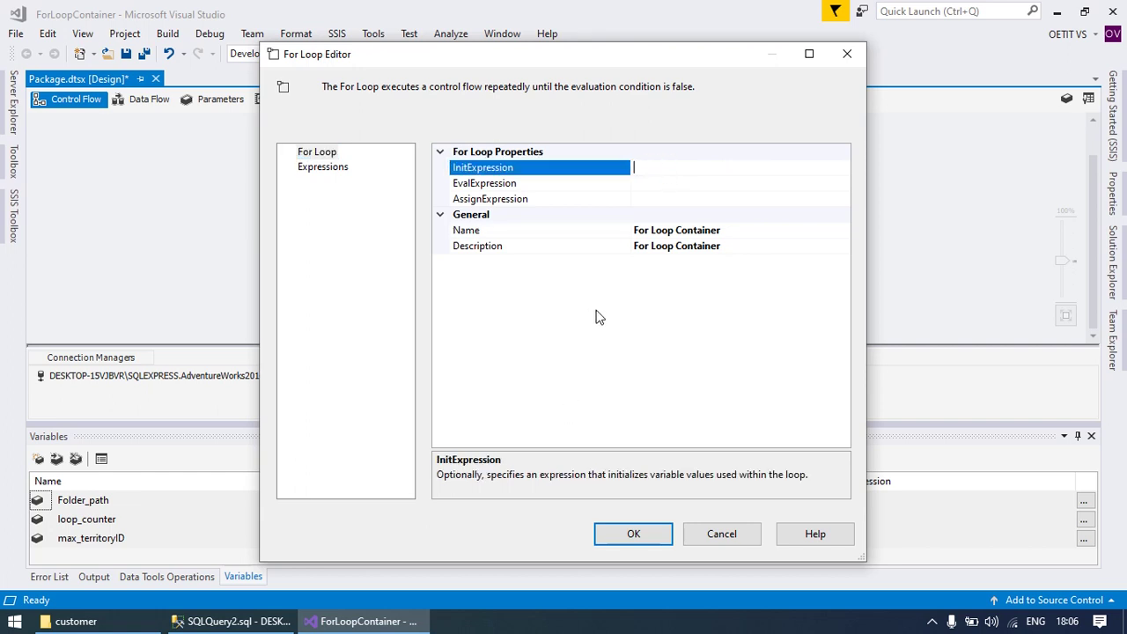
left_click(657, 198)
left_click(657, 186)
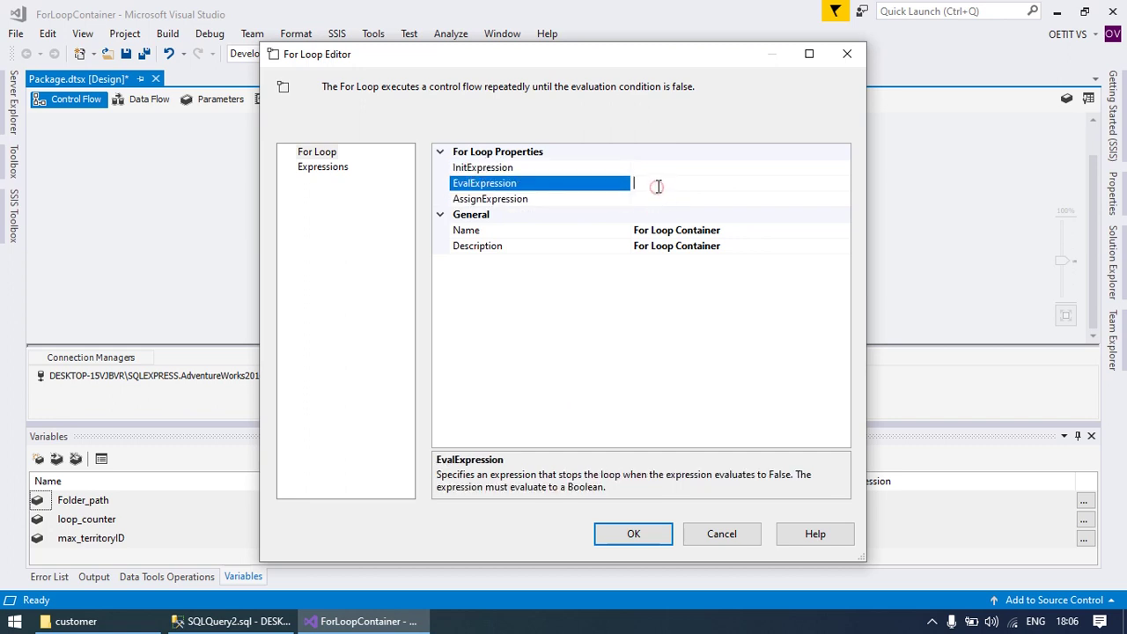
left_click(655, 167)
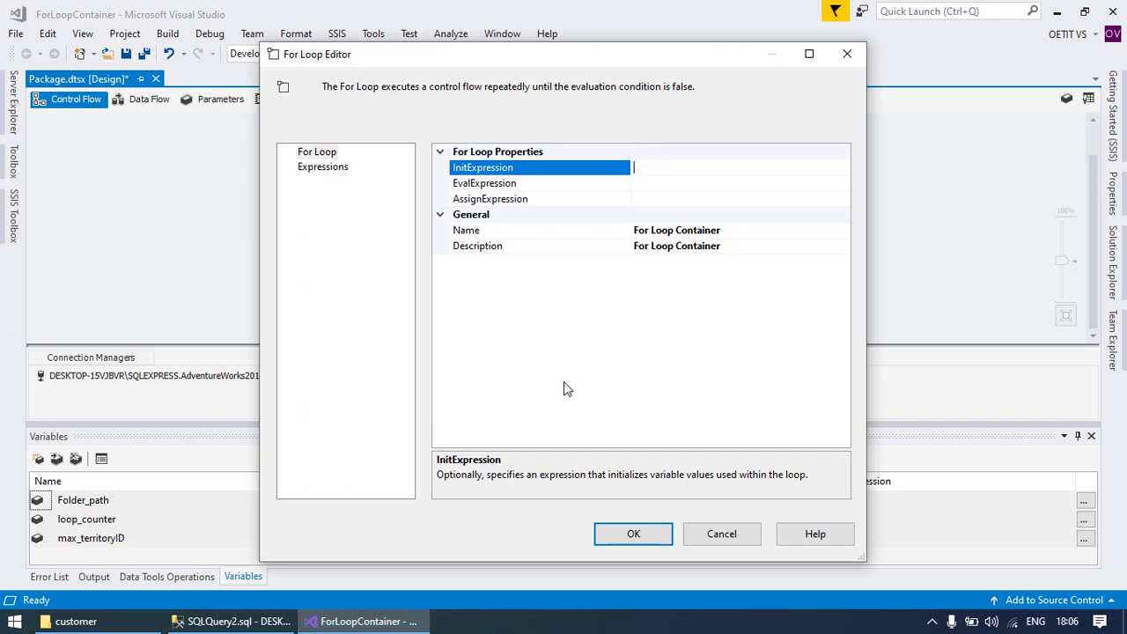
type("@")
type("loop_counter = 1")
left_click(700, 184)
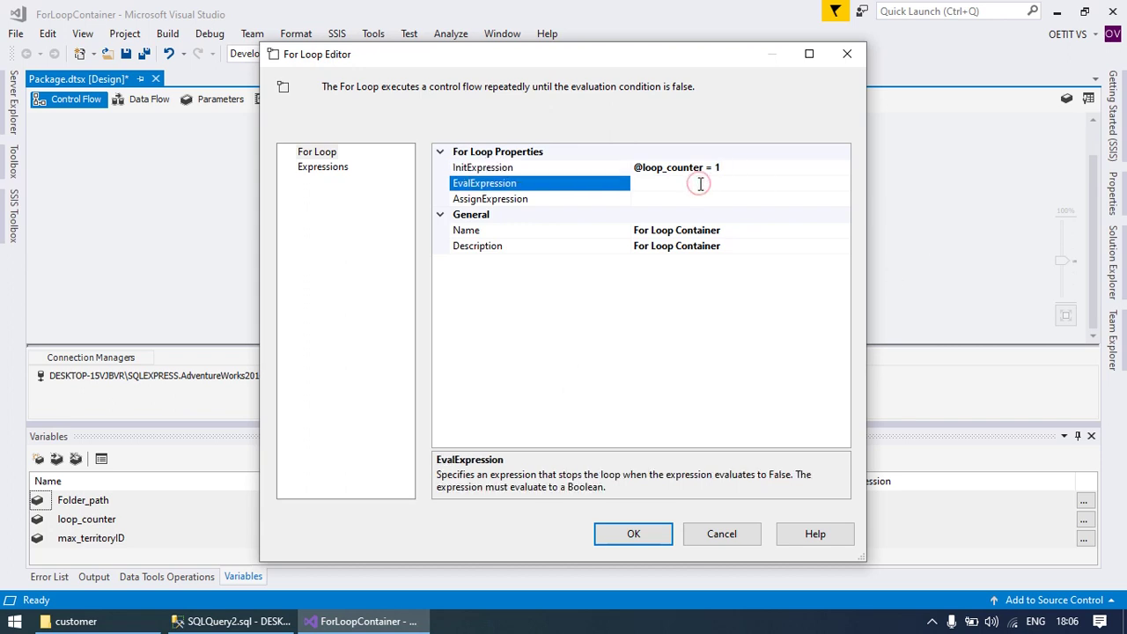
type("@")
type("loop")
type("_counte")
type("r = <")
key("BackSpace")
key("BackSpace")
type("<= @max")
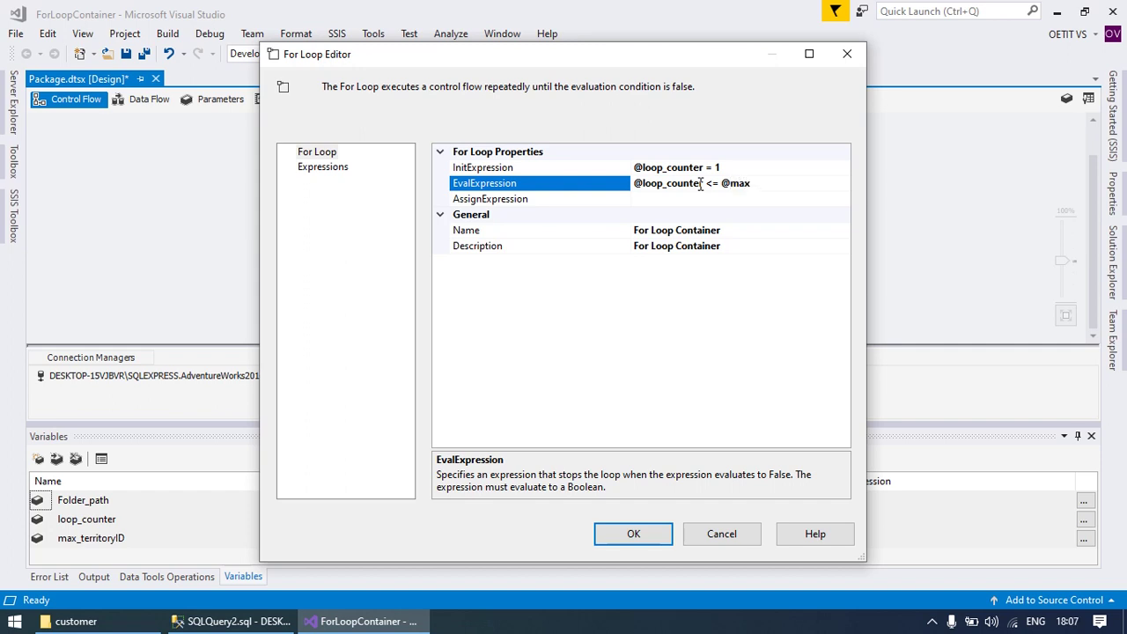
type("_territoryId")
key("BackSpace")
key("BackSpace")
type("ID")
left_click(654, 199)
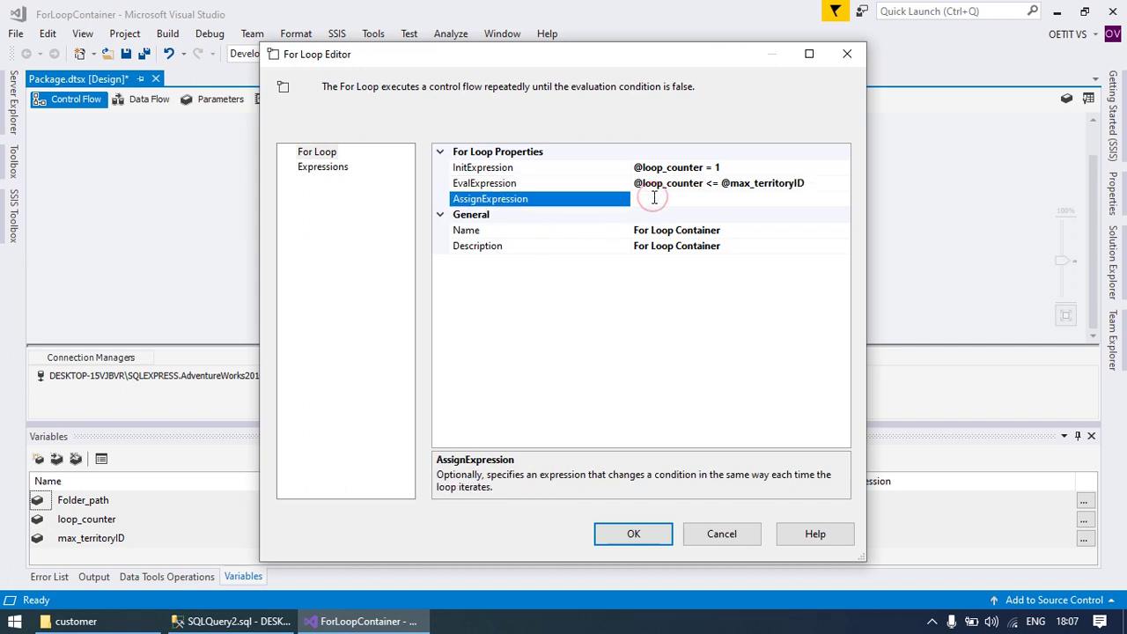
type("@loop_counter = @loop")
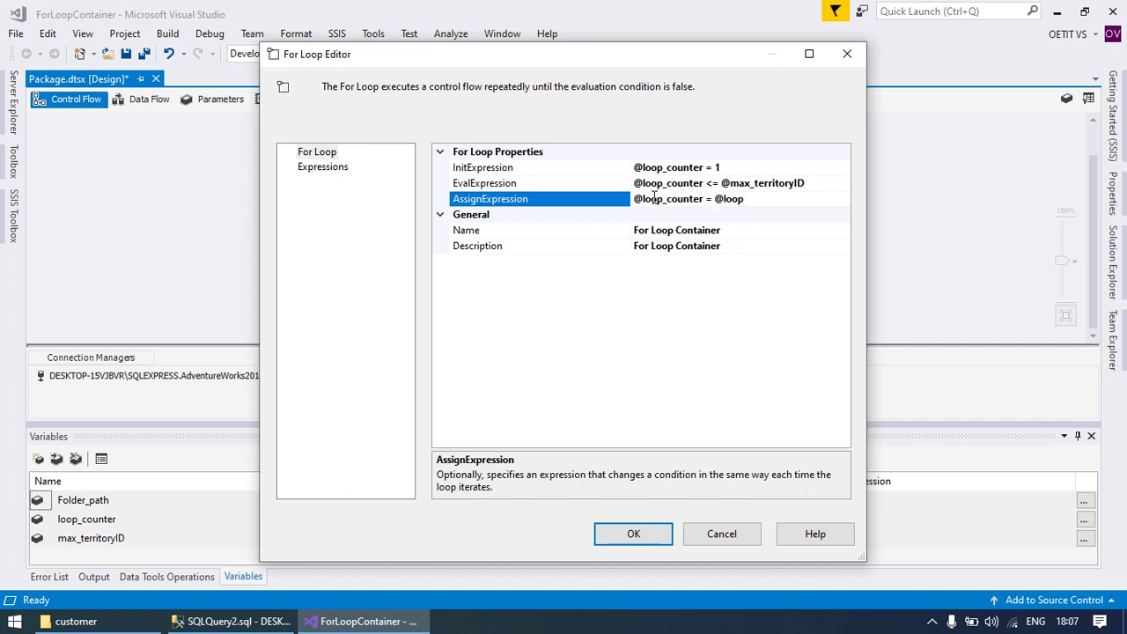
type("_counter + 1")
left_click(619, 540)
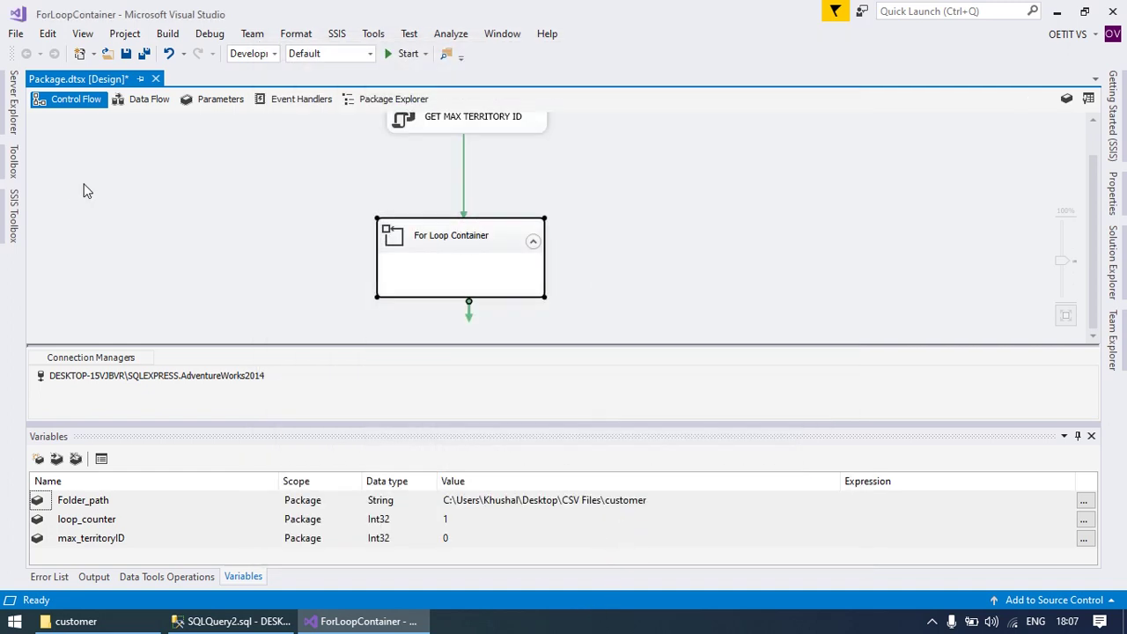
- Add a Data Flow Task inside the For Loop Container and open its data flow
left_click(9, 213)
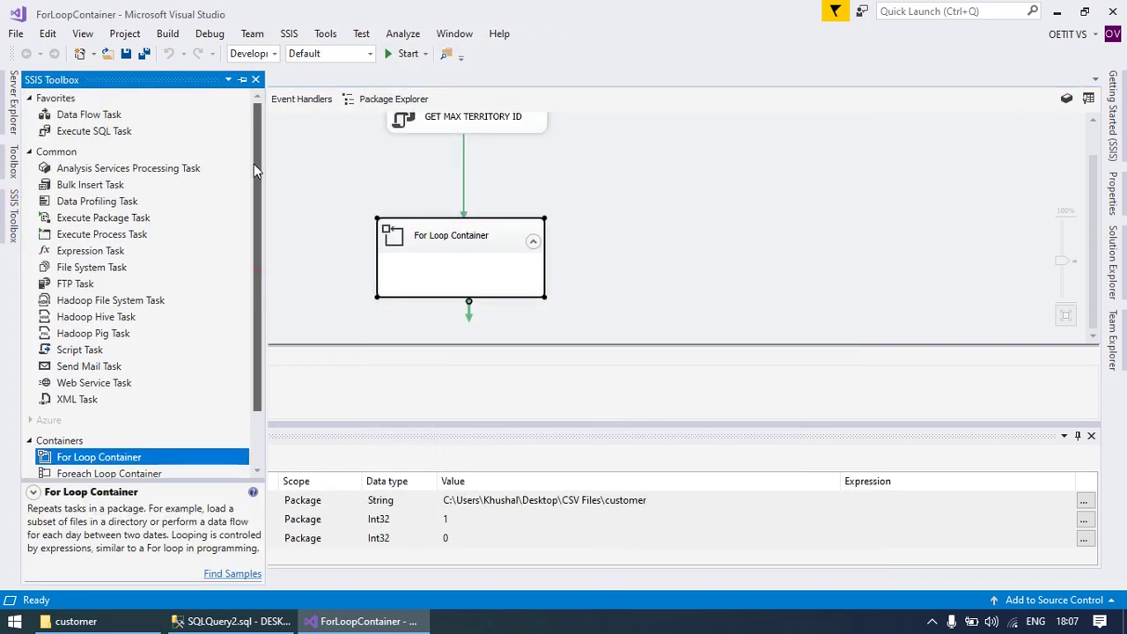
left_click_drag(89, 116, 406, 264)
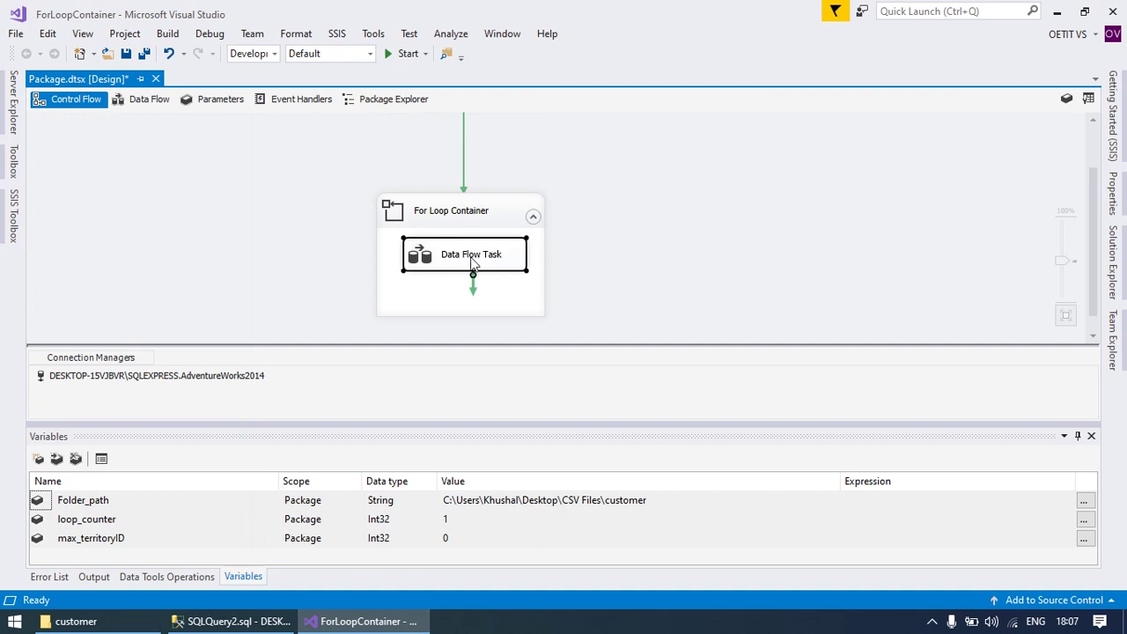
double_click(472, 258)
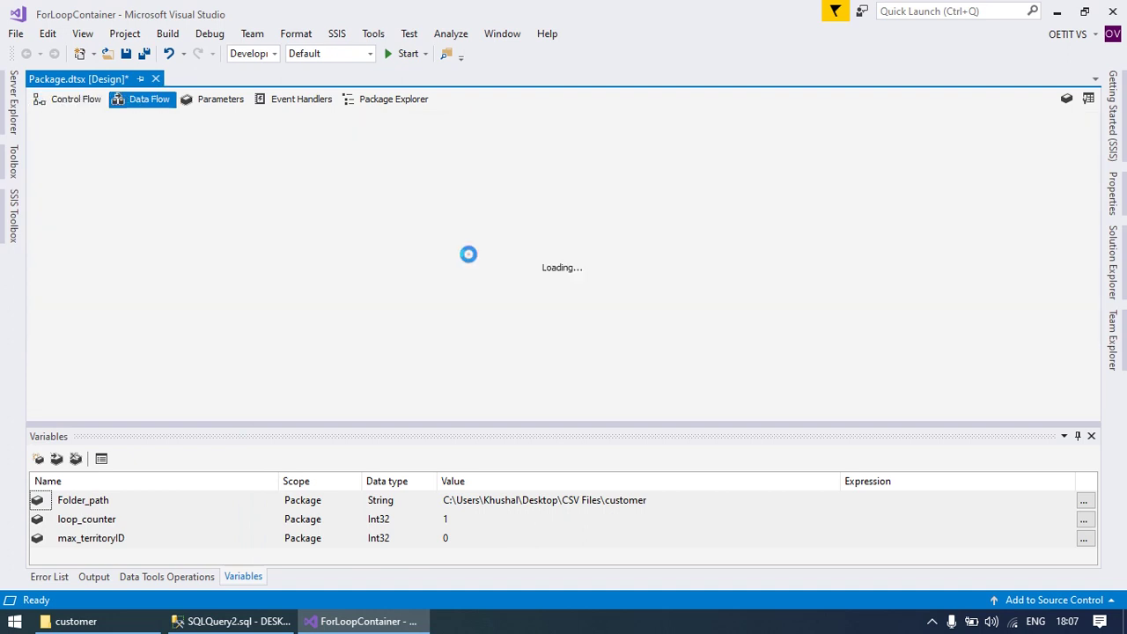
- Add an OLE DB Source to the data flow
left_click(13, 217)
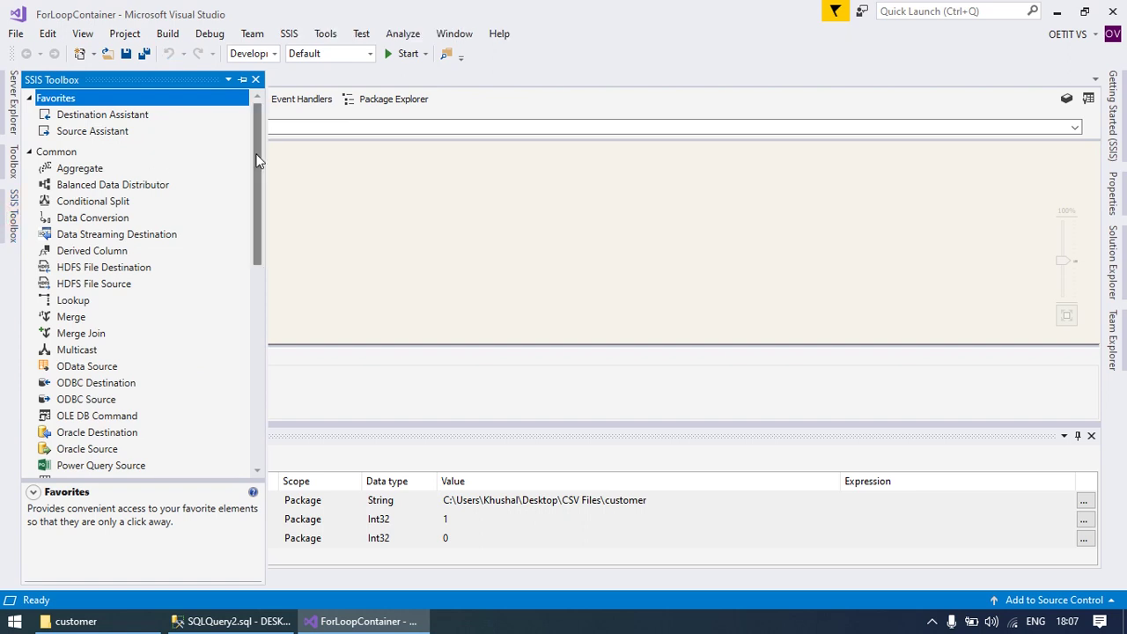
left_click_drag(256, 157, 269, 360)
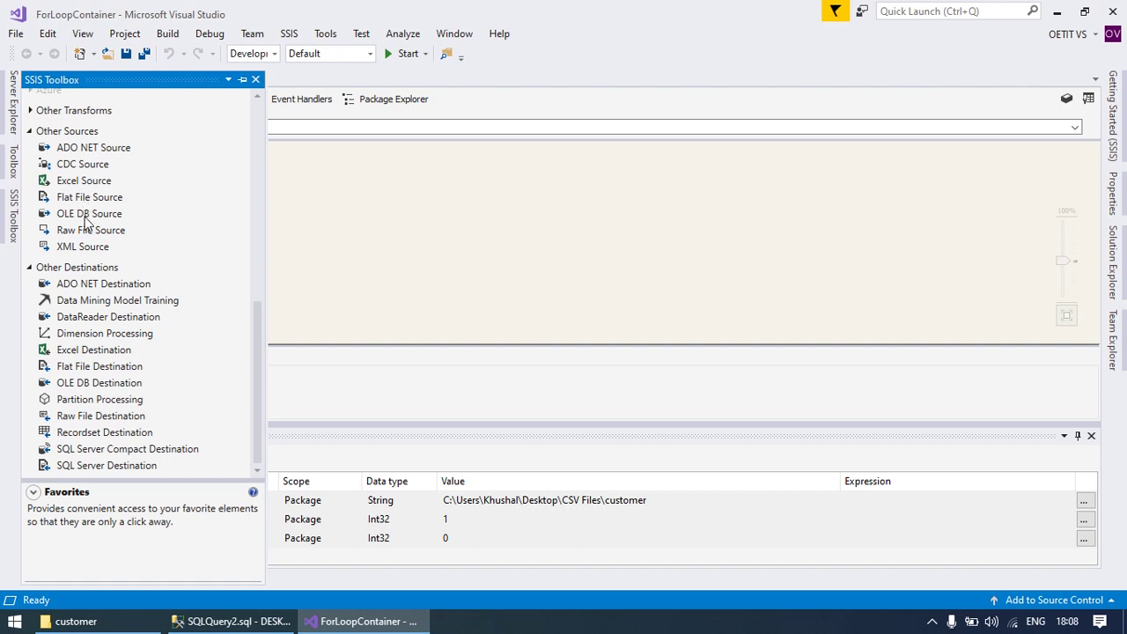
left_click_drag(88, 218, 356, 168)
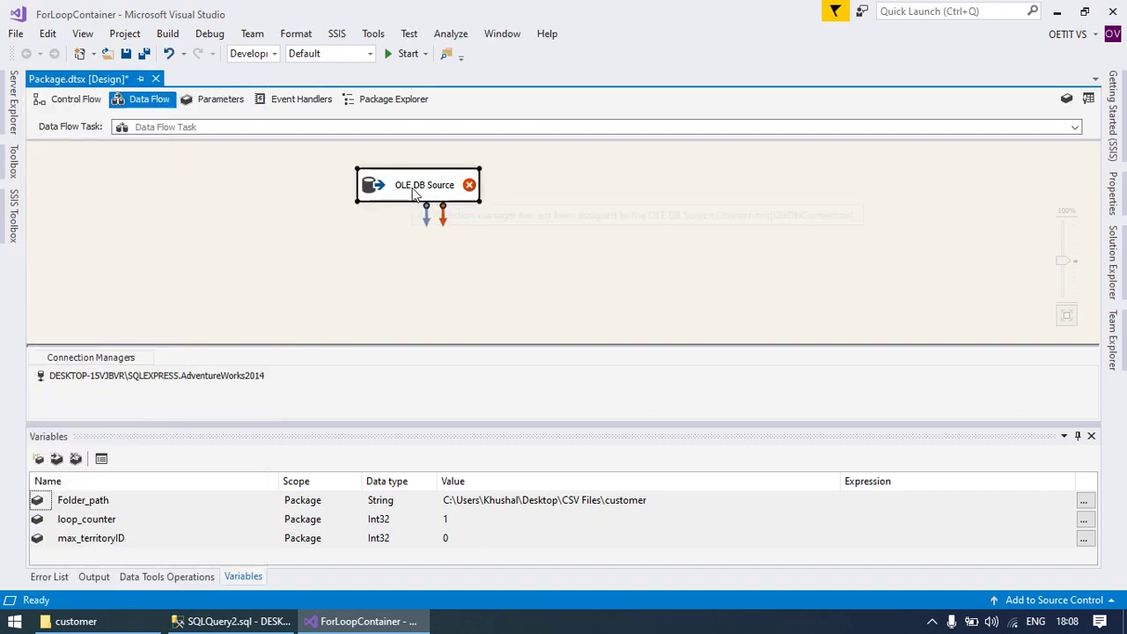
- Edit the OLE DB Source, keeping the AdventureWorks2014 connection, and set its data access mode to SQL command
right_click(413, 190)
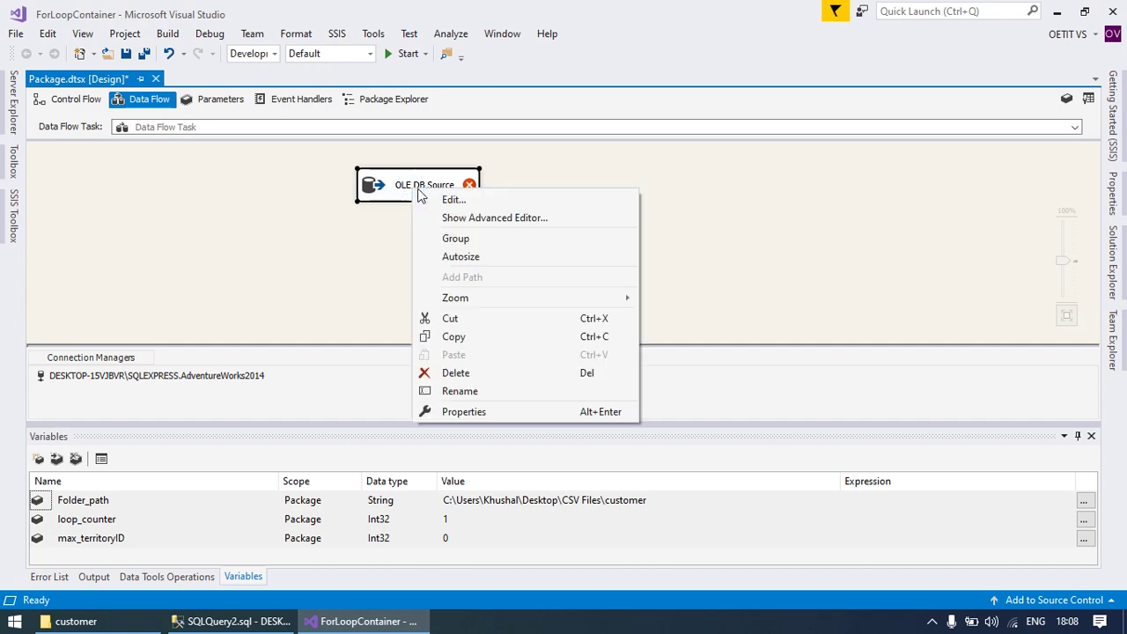
left_click(453, 201)
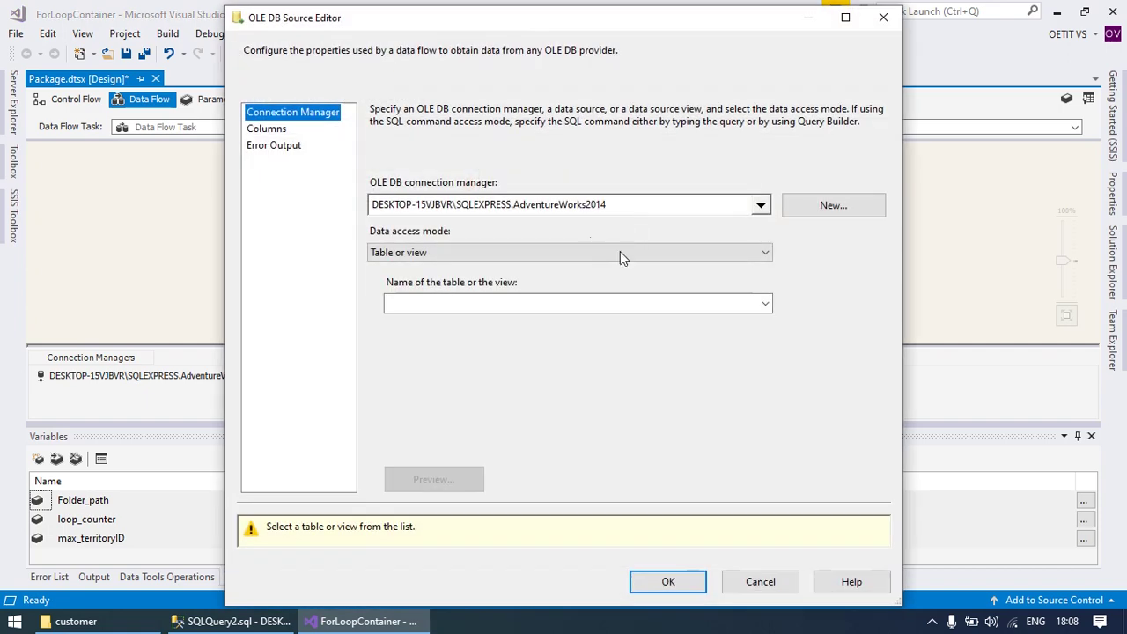
left_click(654, 207)
left_click(637, 383)
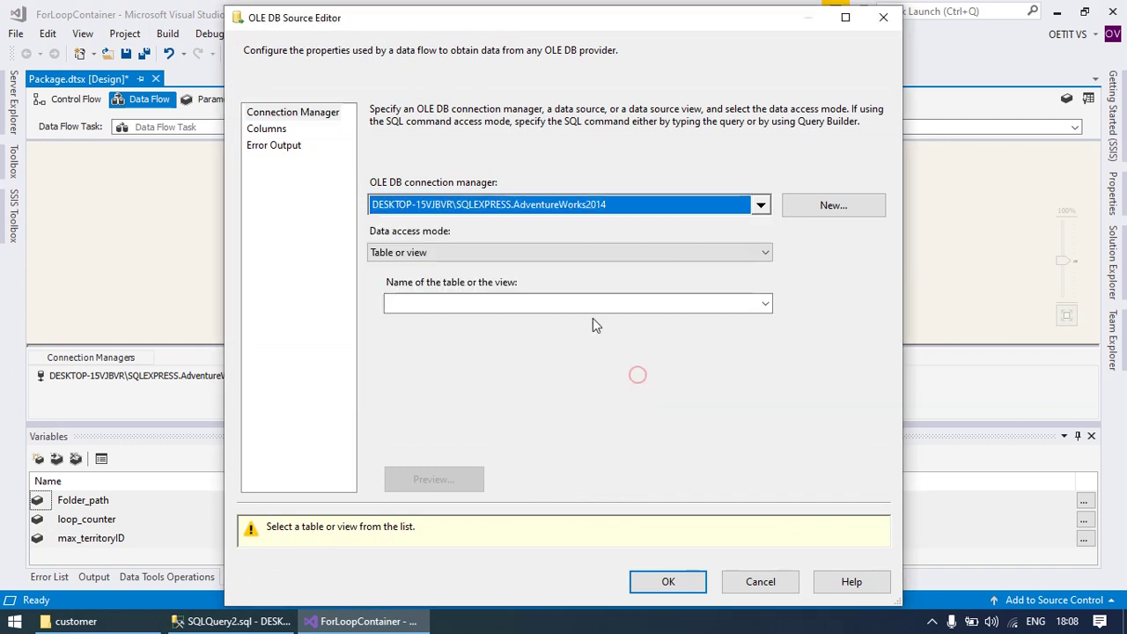
left_click(661, 252)
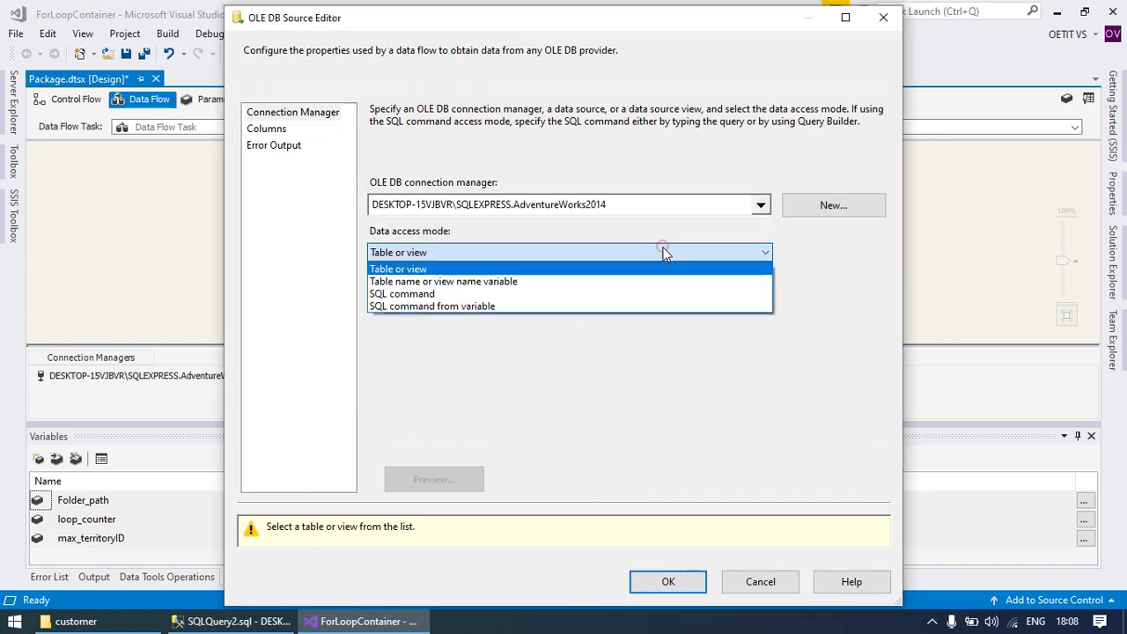
left_click(523, 293)
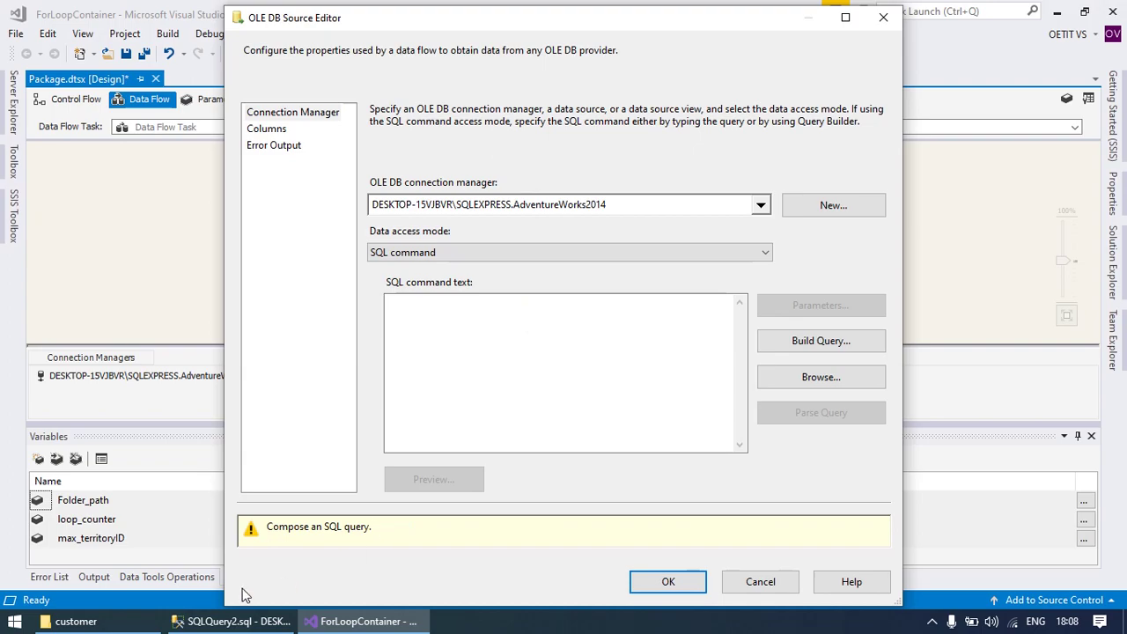
- Copy the Sales.Customer TerritoryID query from SQL Server Management Studio into the source's SQL command text, making it Select * from Sales.Customer where TerritoryID=?
left_click(248, 624)
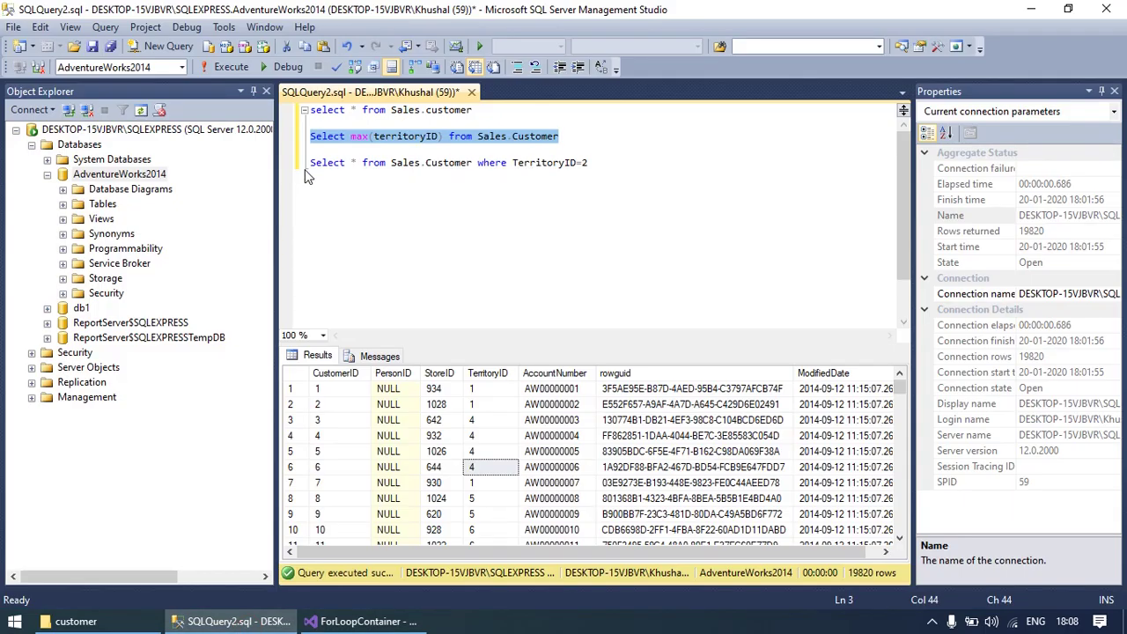
left_click_drag(311, 165, 685, 161)
key("ctrl+c")
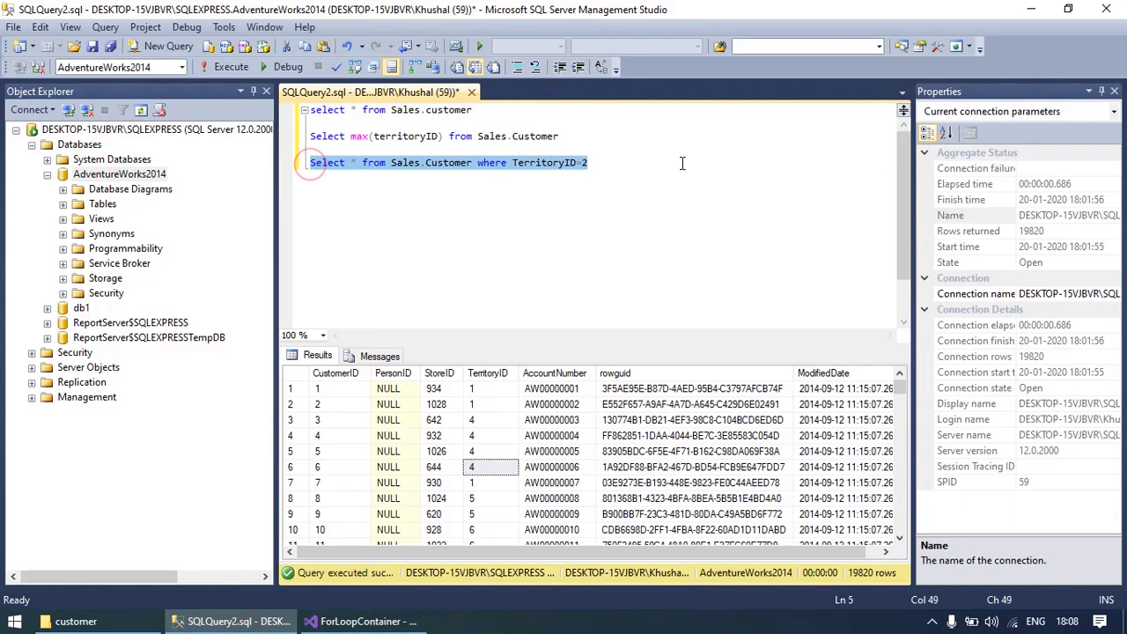
left_click(400, 622)
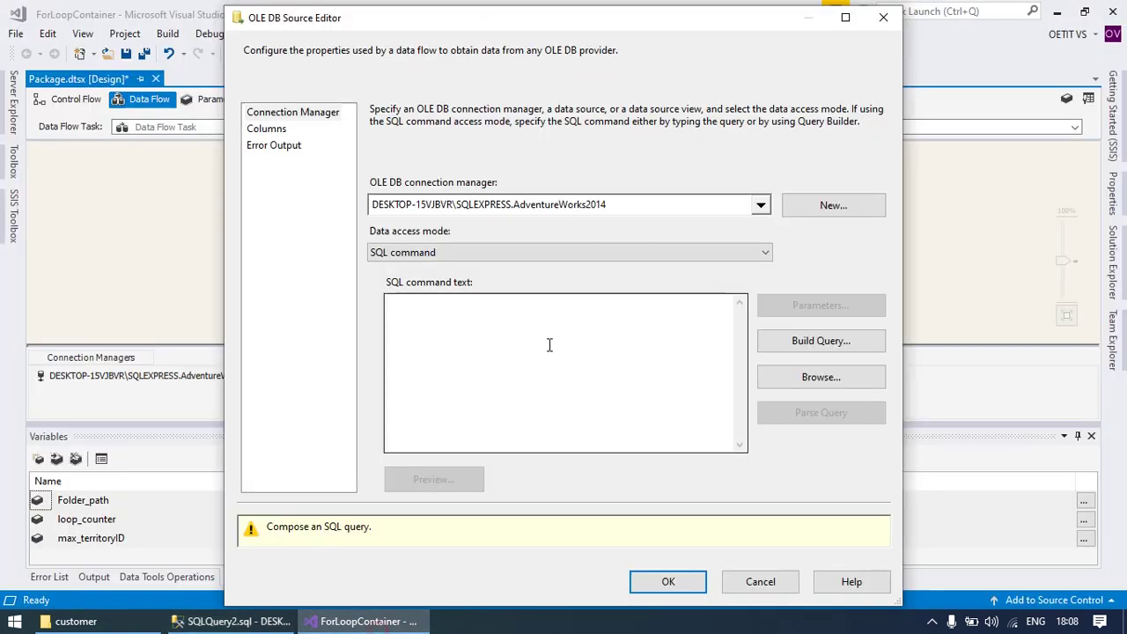
left_click(549, 342)
key("ctrl+v")
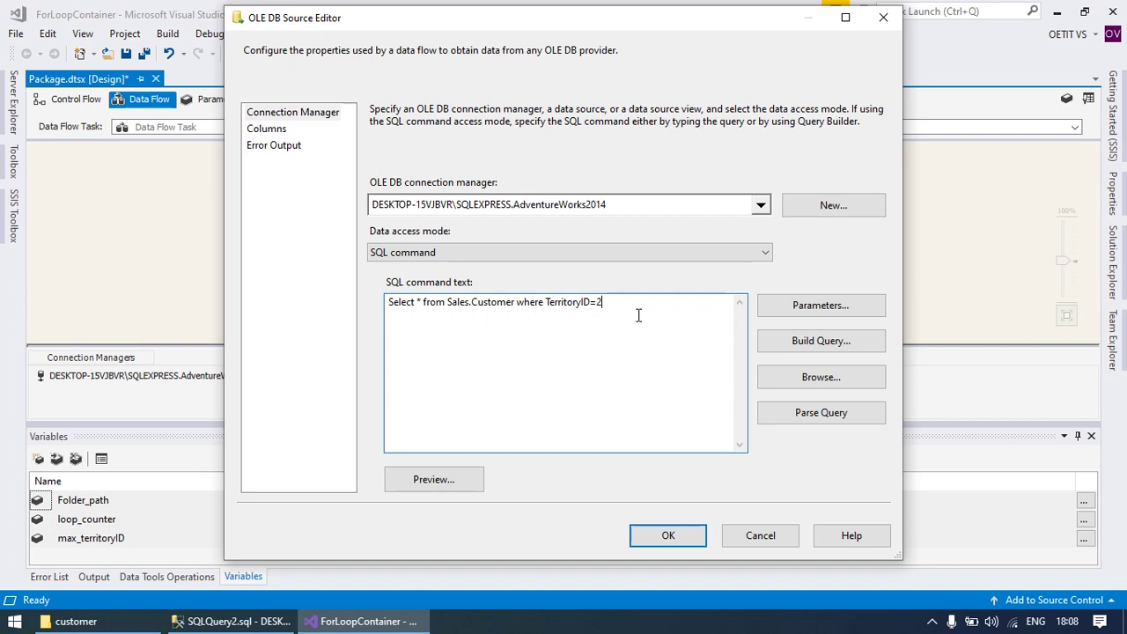
left_click_drag(548, 302, 619, 305)
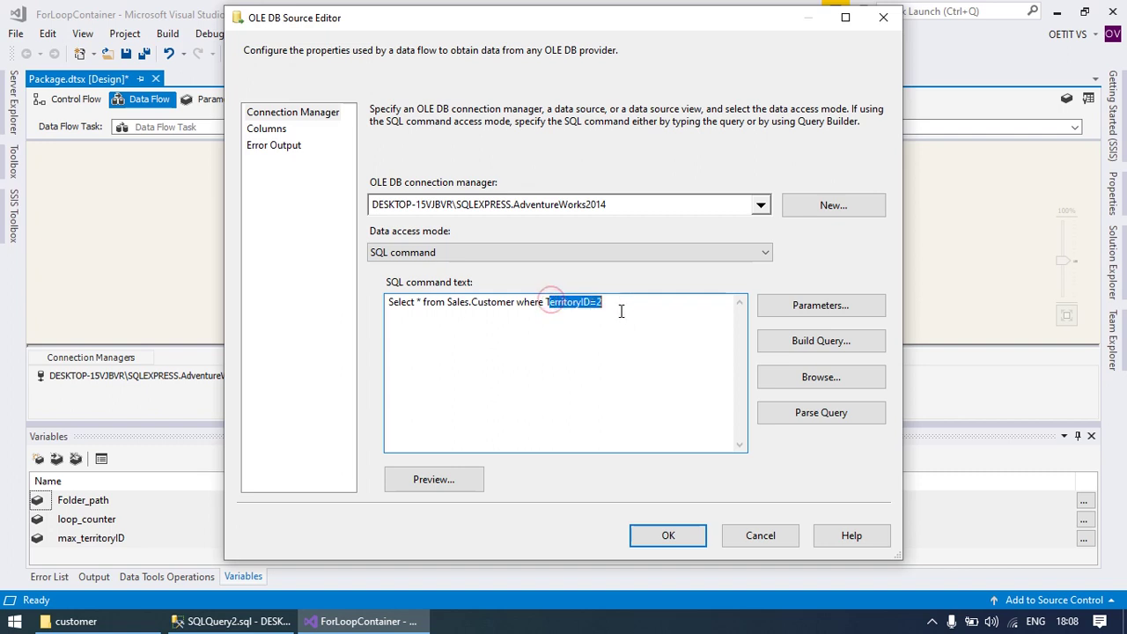
left_click(617, 323)
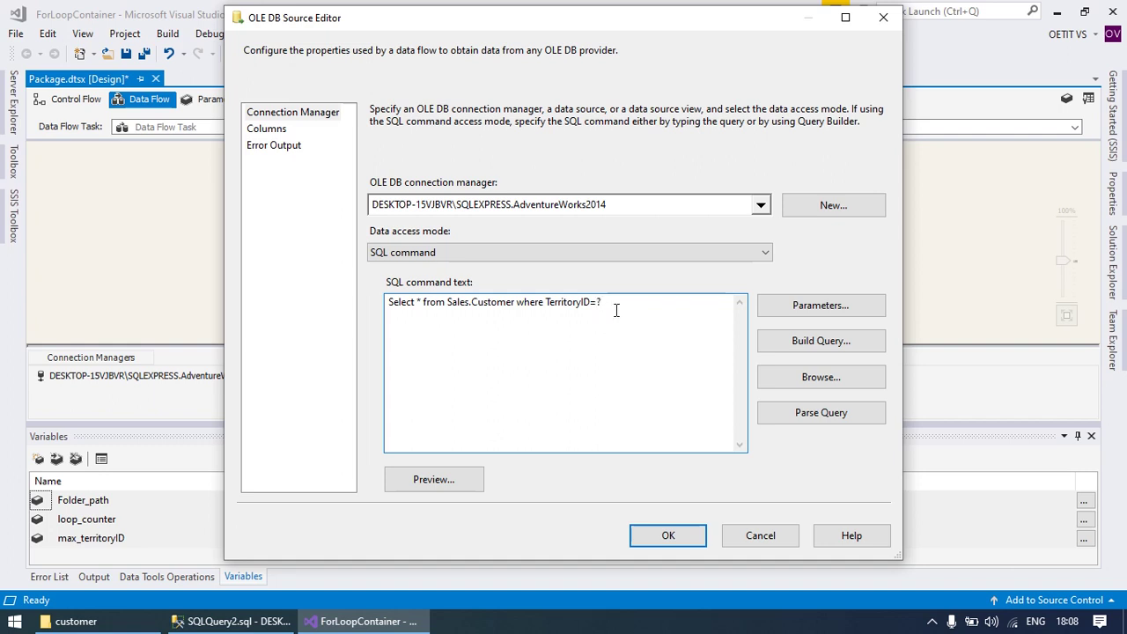
- Map the query's Parameter0 to User::loop_counter as an input parameter and save the OLE DB Source
left_click(810, 306)
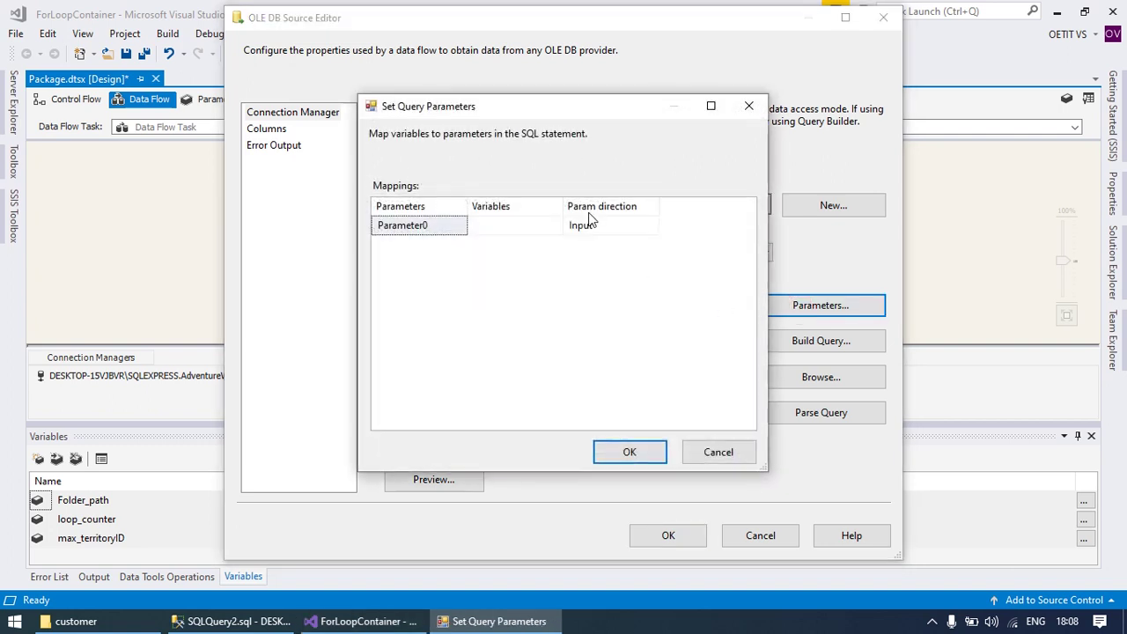
left_click(518, 227)
left_click_drag(562, 206, 599, 206)
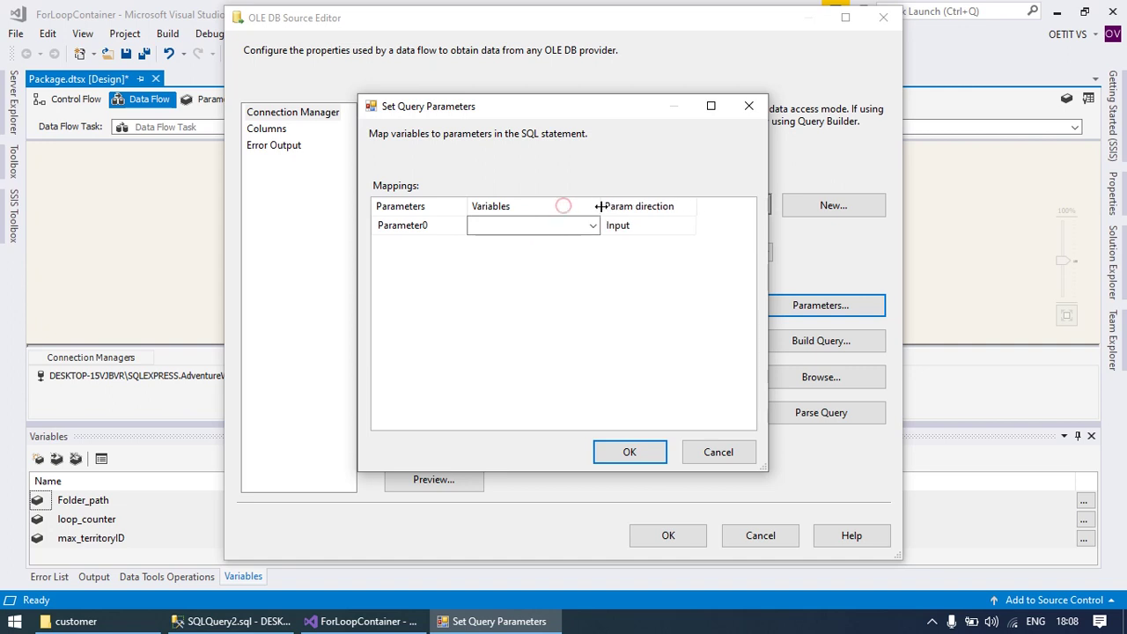
left_click(593, 226)
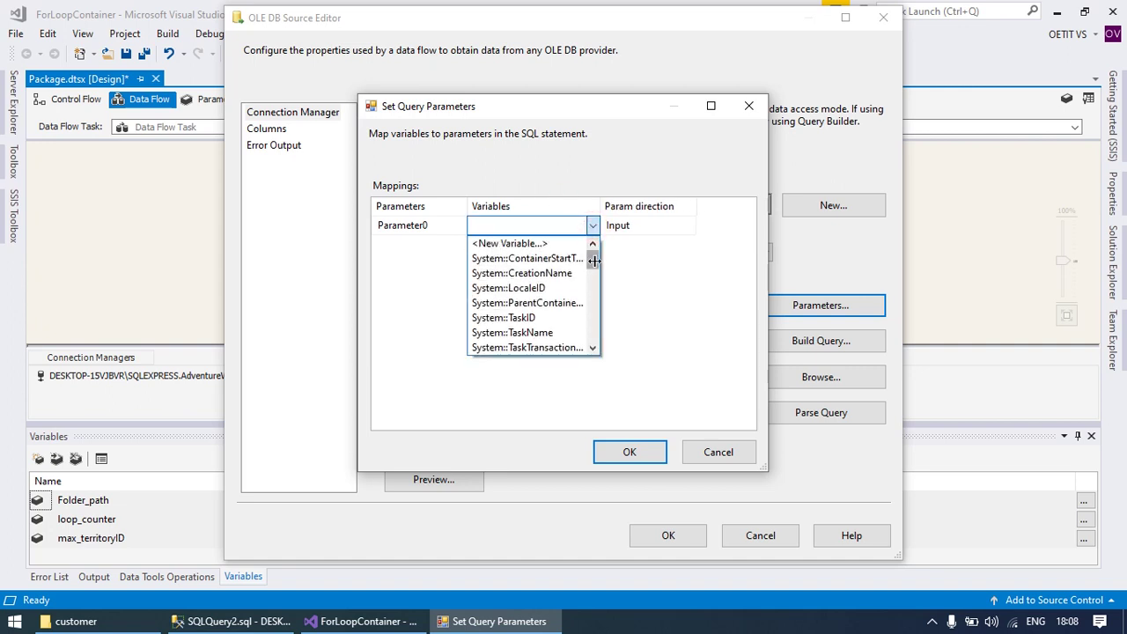
left_click_drag(593, 258, 593, 306)
left_click(529, 303)
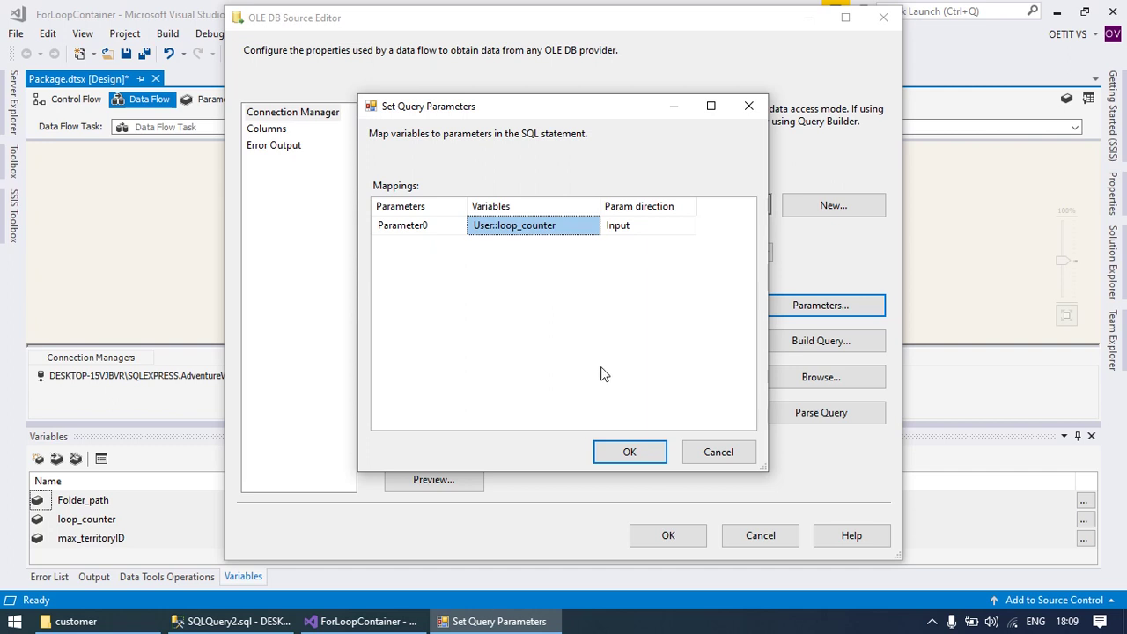
left_click(629, 451)
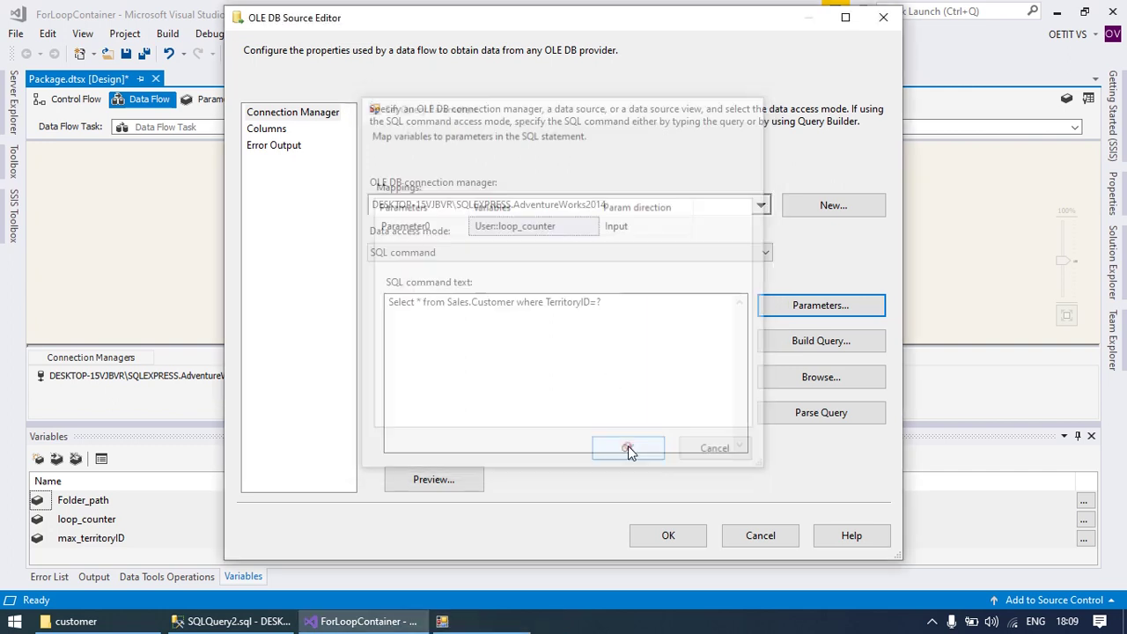
left_click(671, 537)
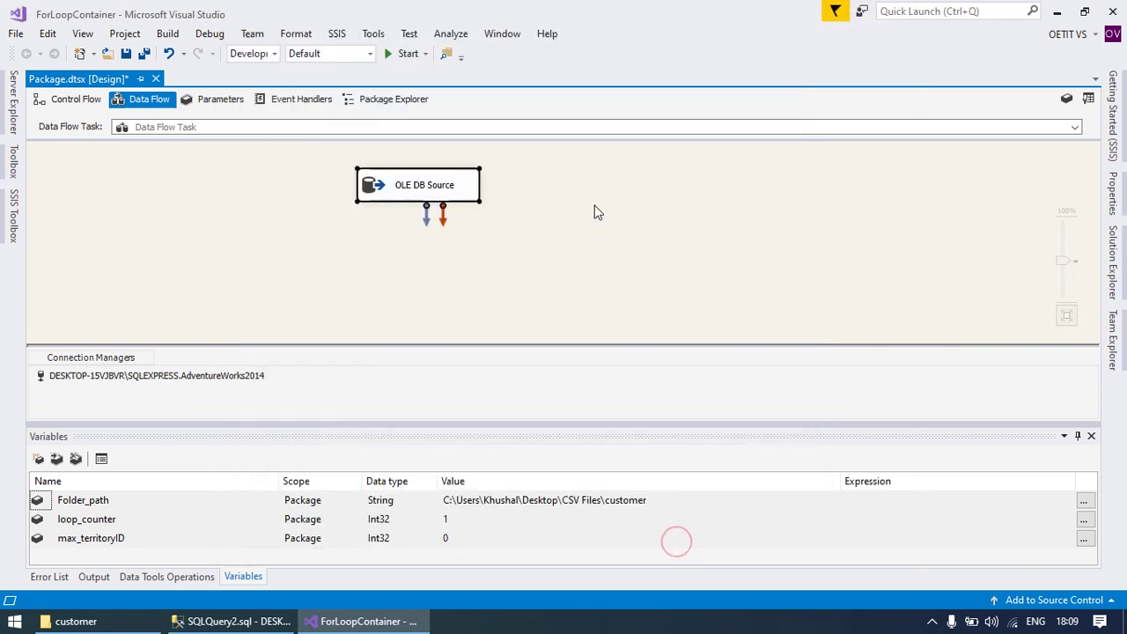
- Add a Flat File Destination below the OLE DB Source and connect the source's data output to it
left_click(13, 216)
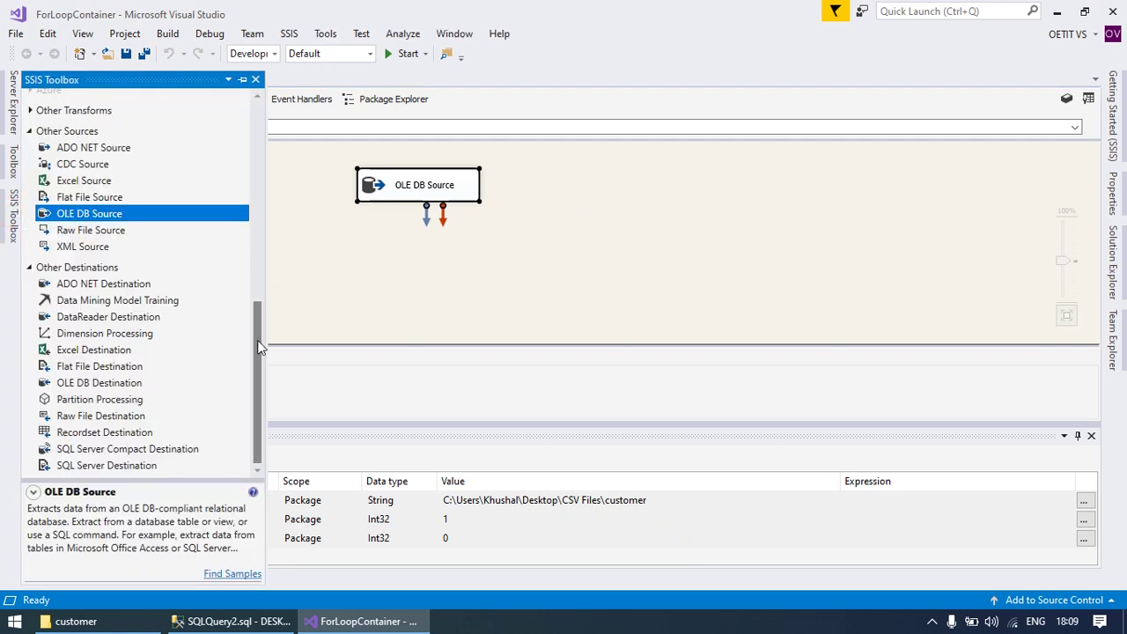
mouse_move(255, 335)
left_mouse_down()
mouse_move(256, 255)
mouse_move(250, 350)
left_mouse_up()
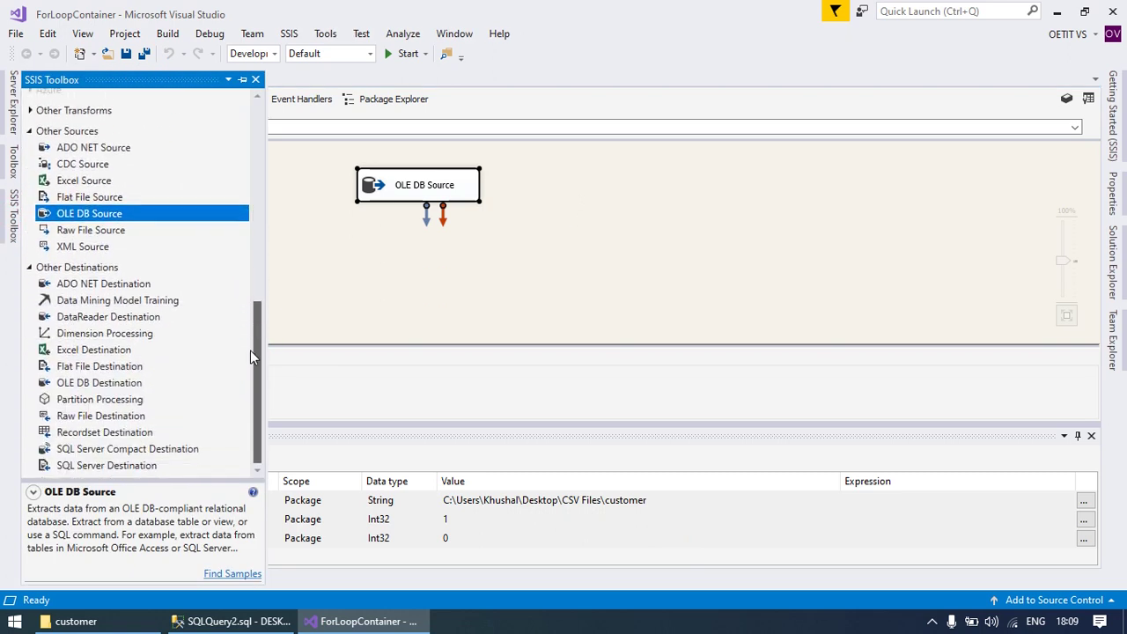
left_click(103, 368)
left_click_drag(101, 372, 343, 279)
left_click(431, 193)
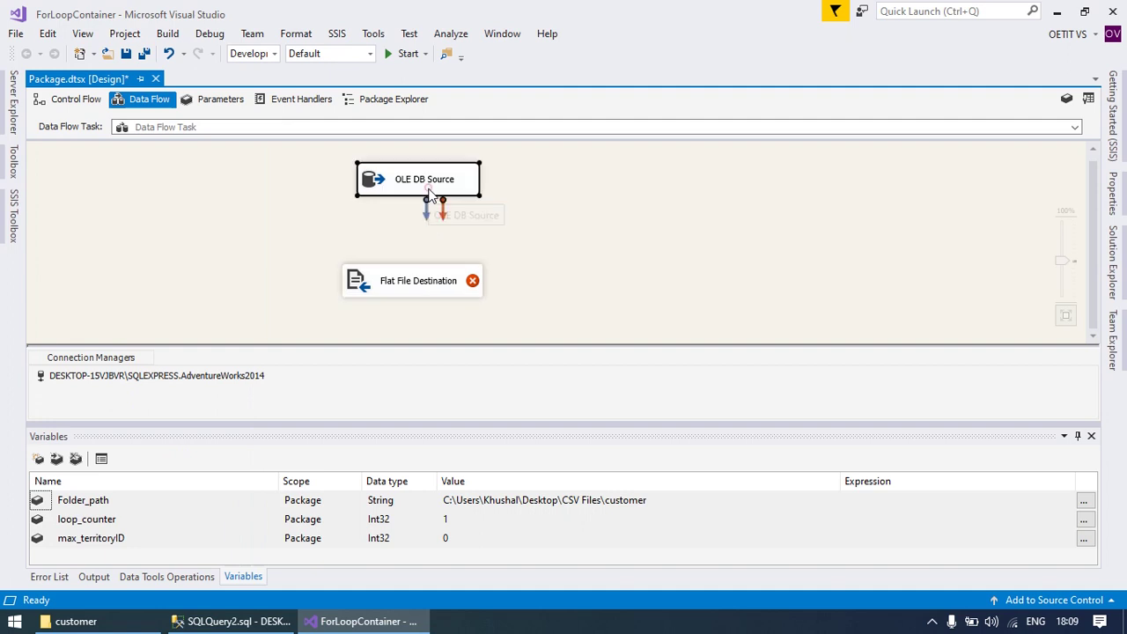
left_click_drag(426, 210, 421, 291)
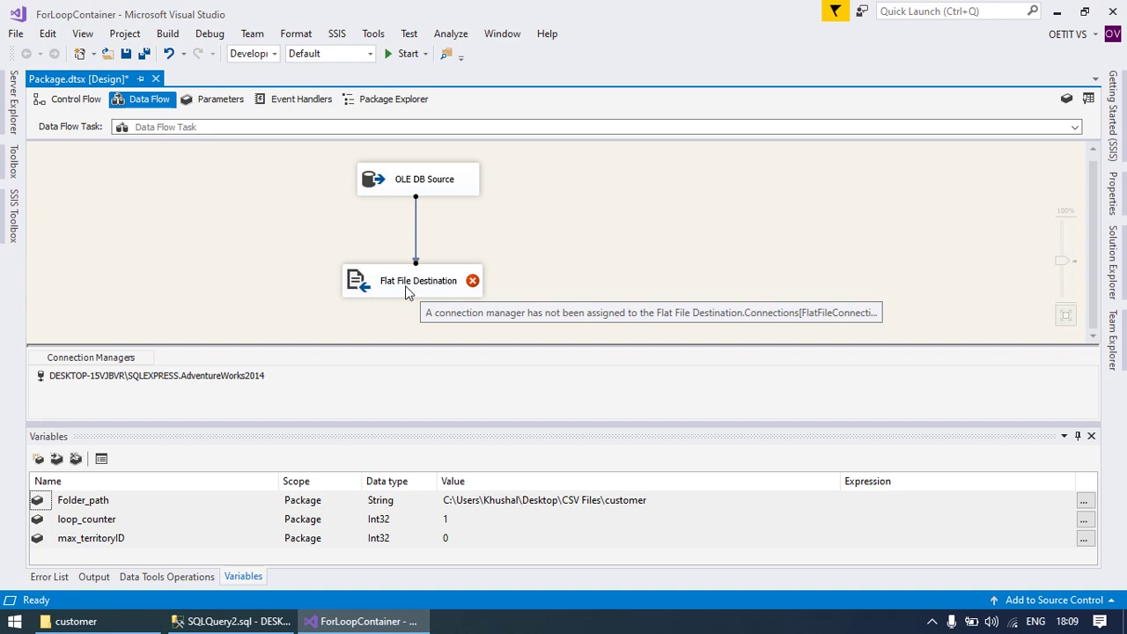
- Edit the Flat File Destination and start a new flat file connection manager with the Delimited format
left_click(407, 290)
right_click(405, 287)
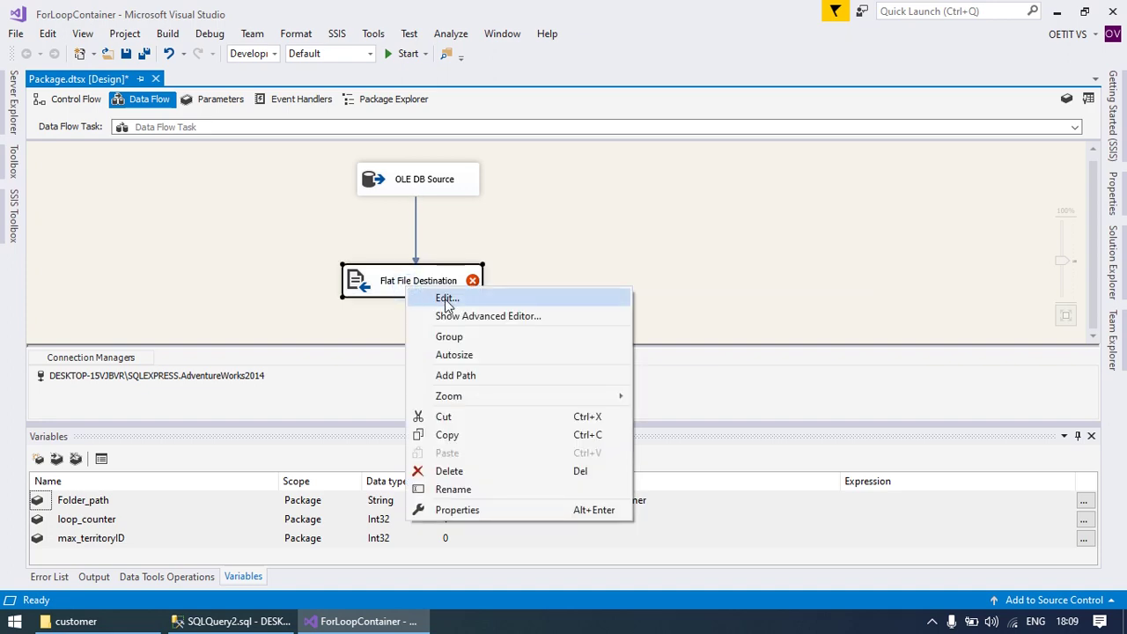
left_click(445, 298)
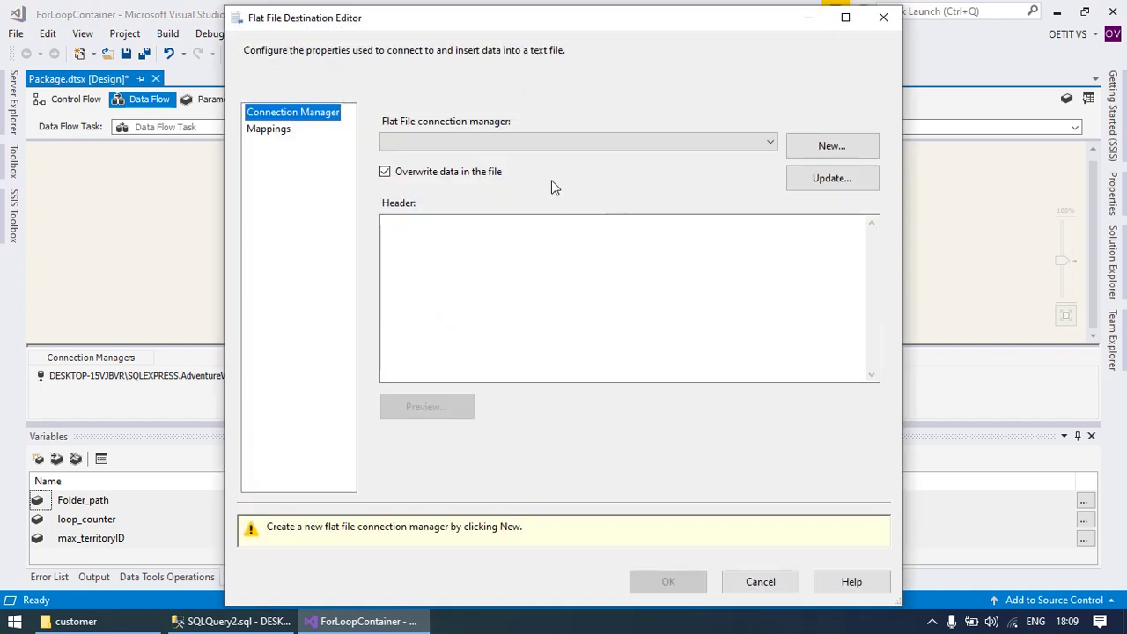
left_click(819, 148)
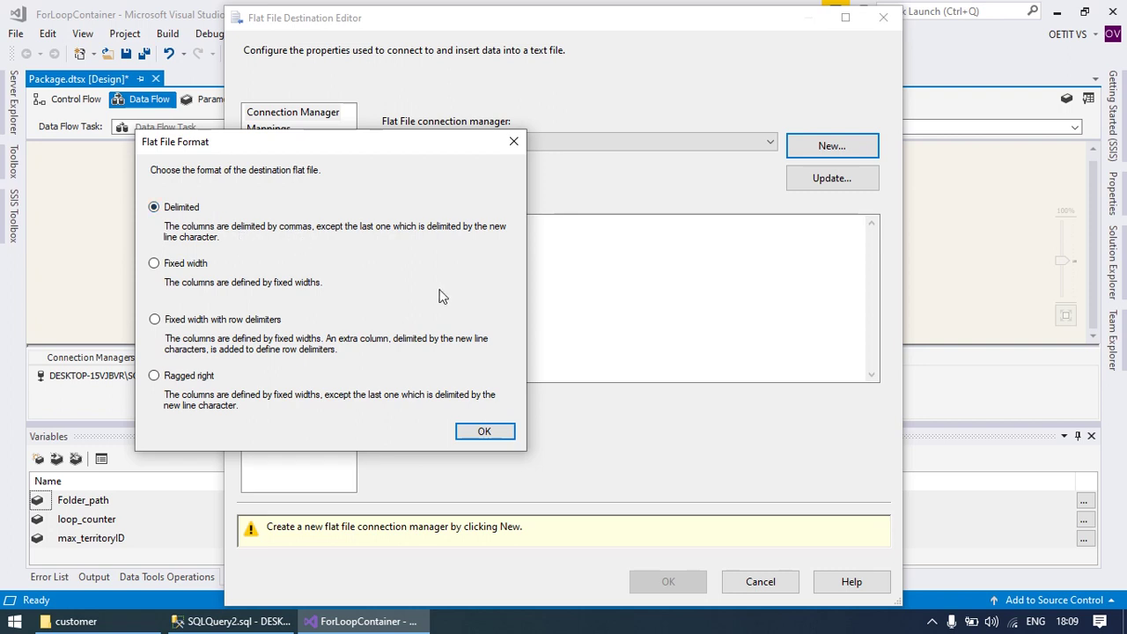
left_click(484, 431)
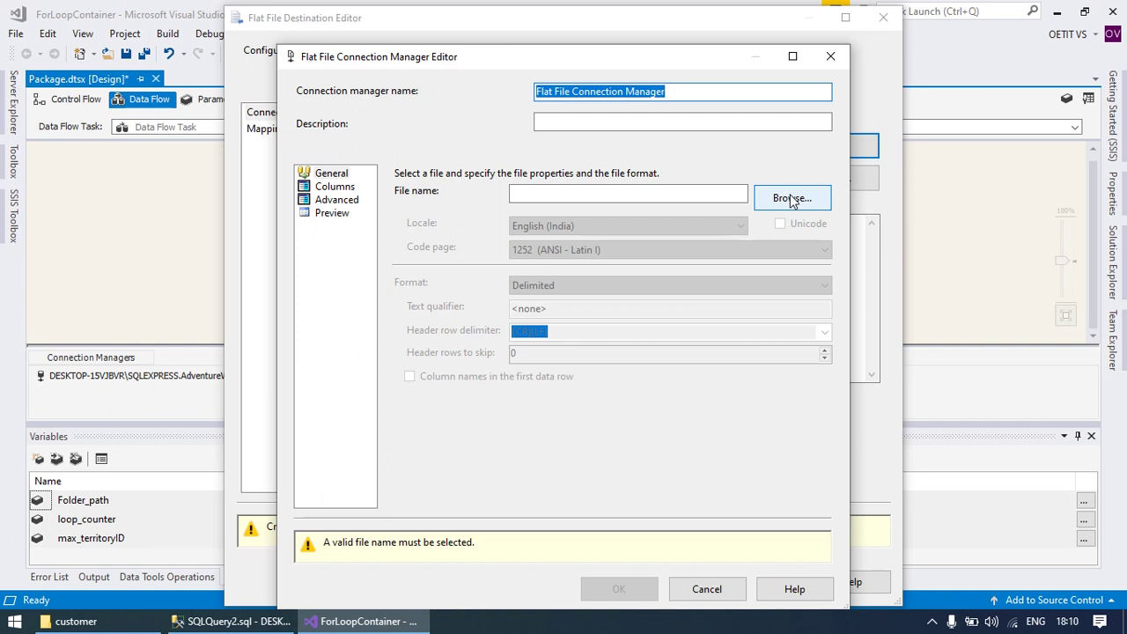
- Point the connection manager to customer.csv in the customer folder, enable column names in the first data row, and save it
left_click(792, 199)
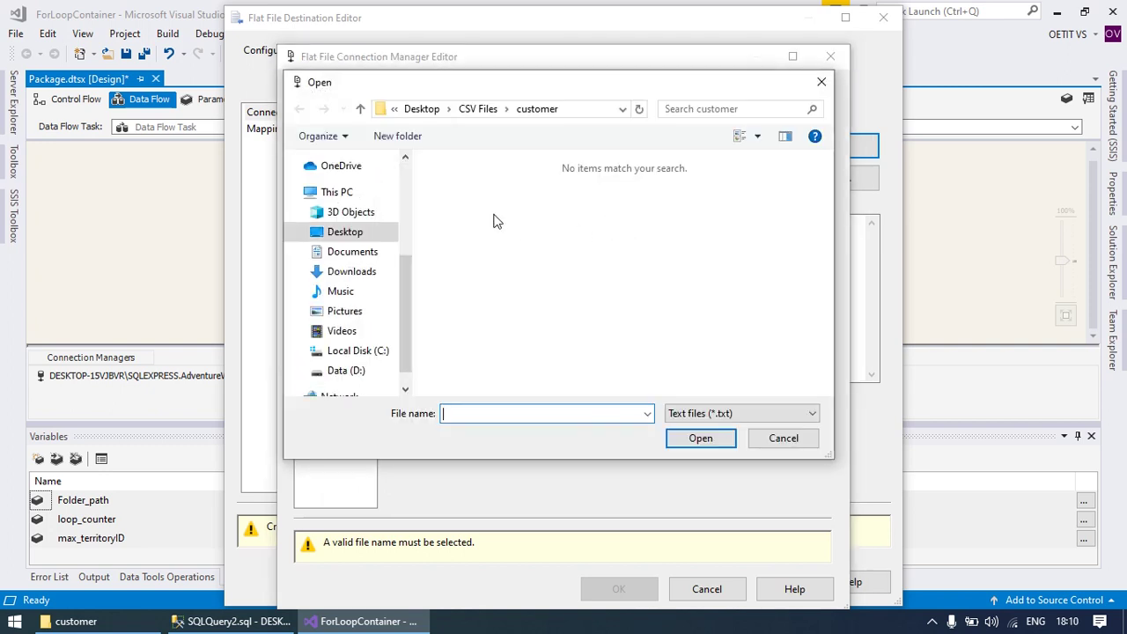
left_click(735, 413)
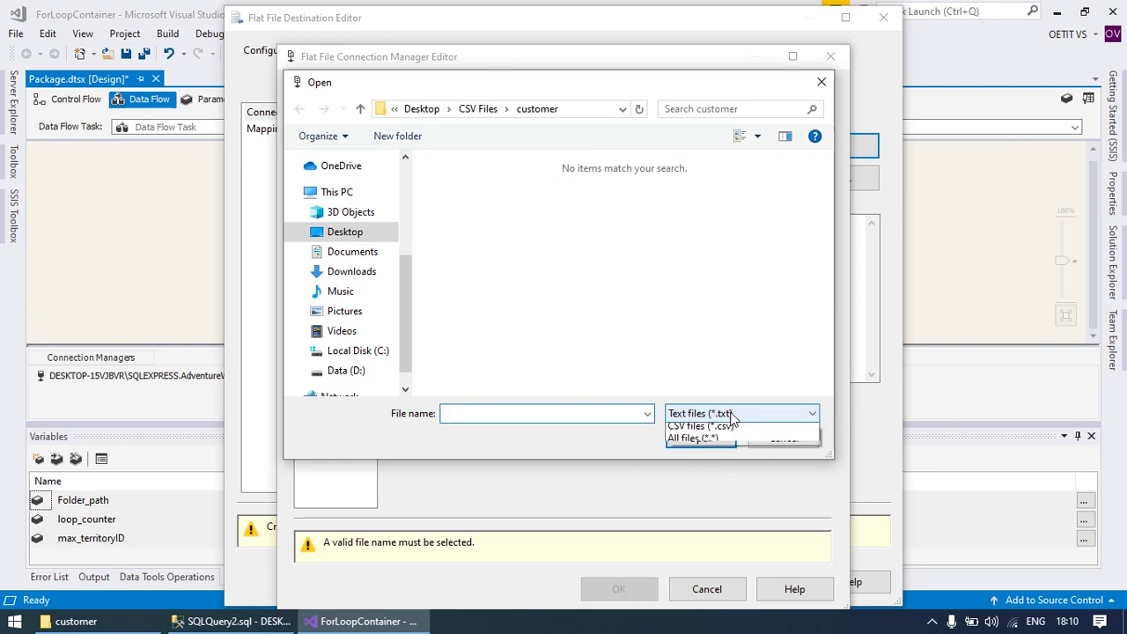
left_click(724, 443)
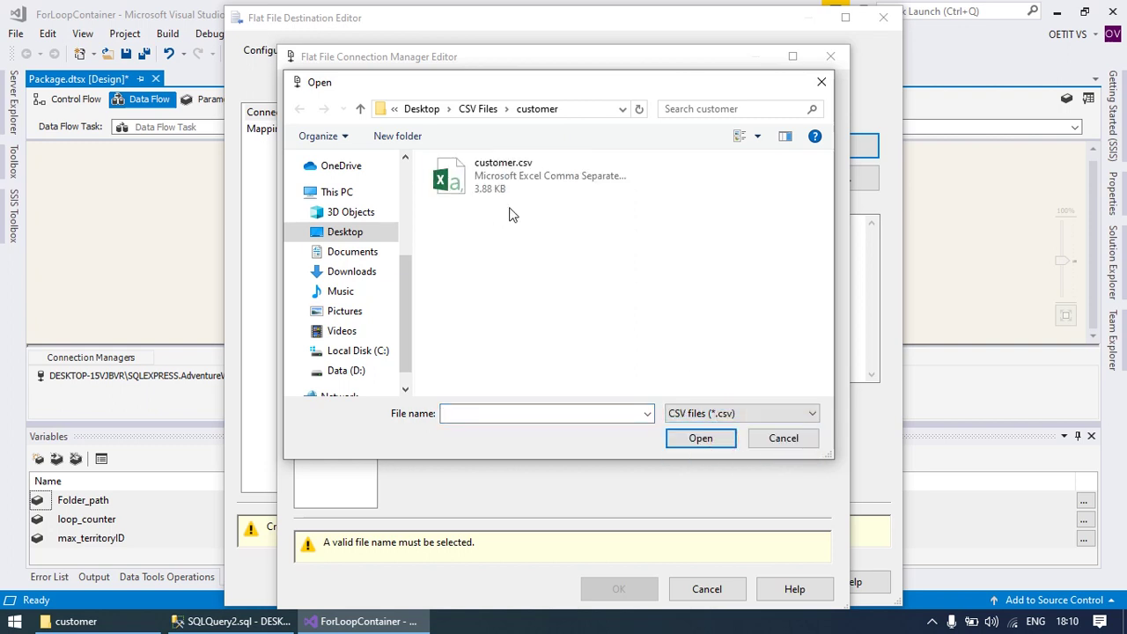
left_click(485, 176)
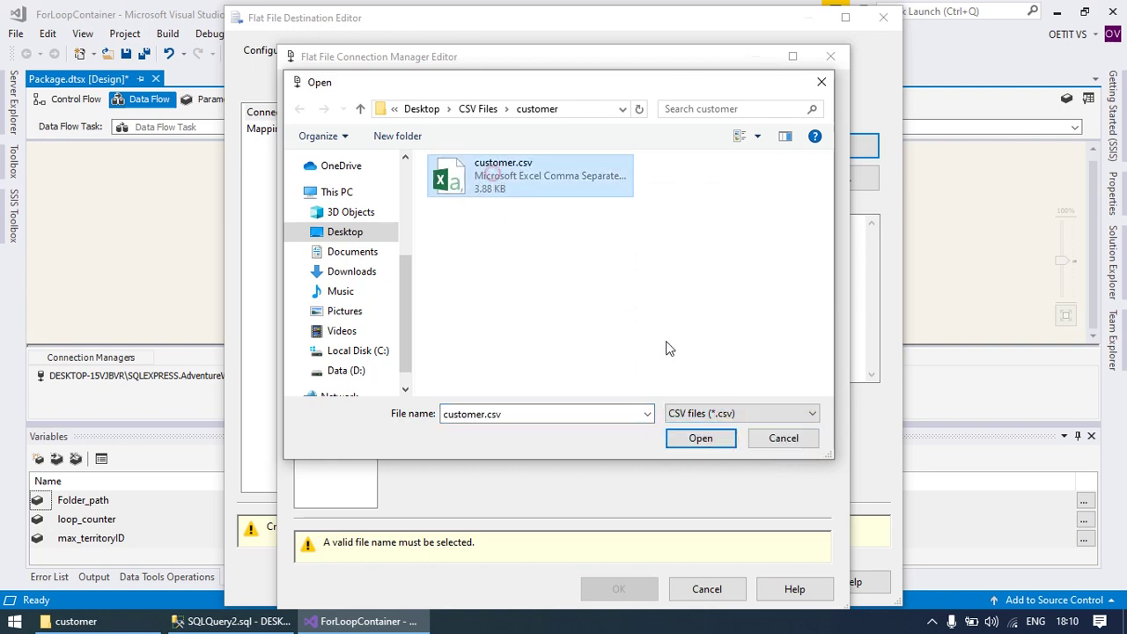
left_click(695, 443)
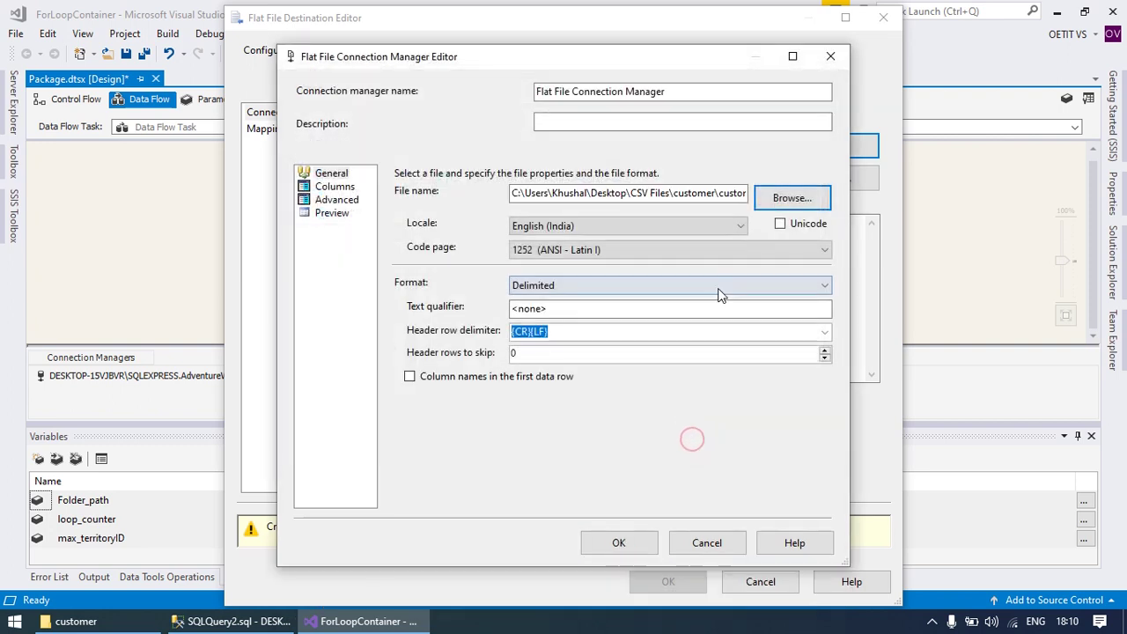
left_click(410, 376)
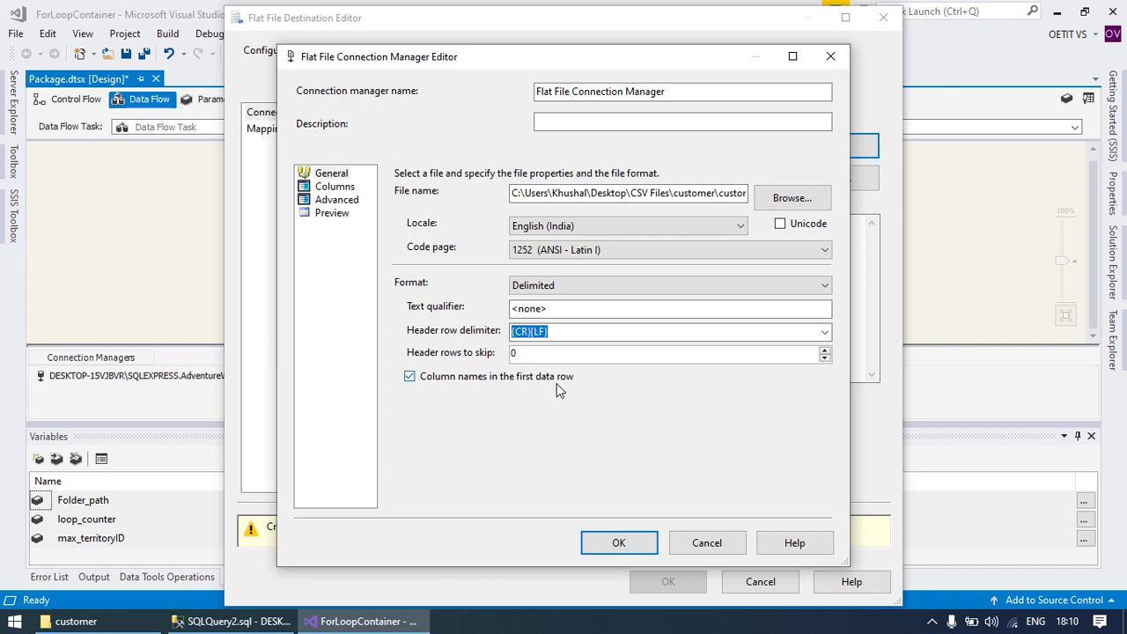
left_click(616, 542)
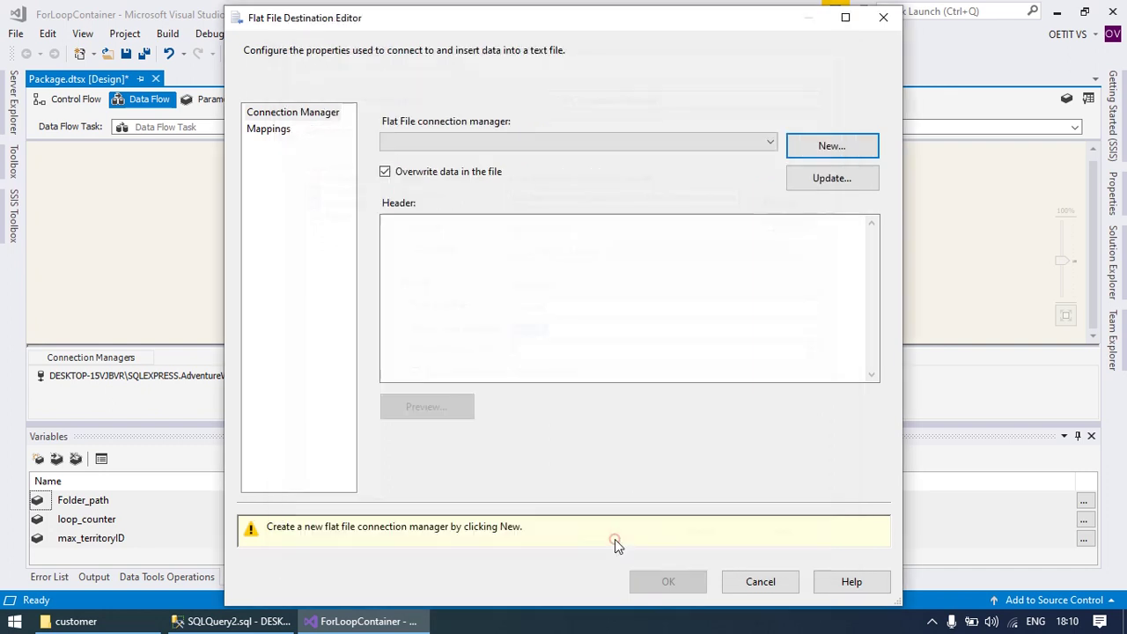
- Map the CustomerID input column to Column 0, save the Flat File Destination, and nudge it slightly on the canvas
left_click(276, 130)
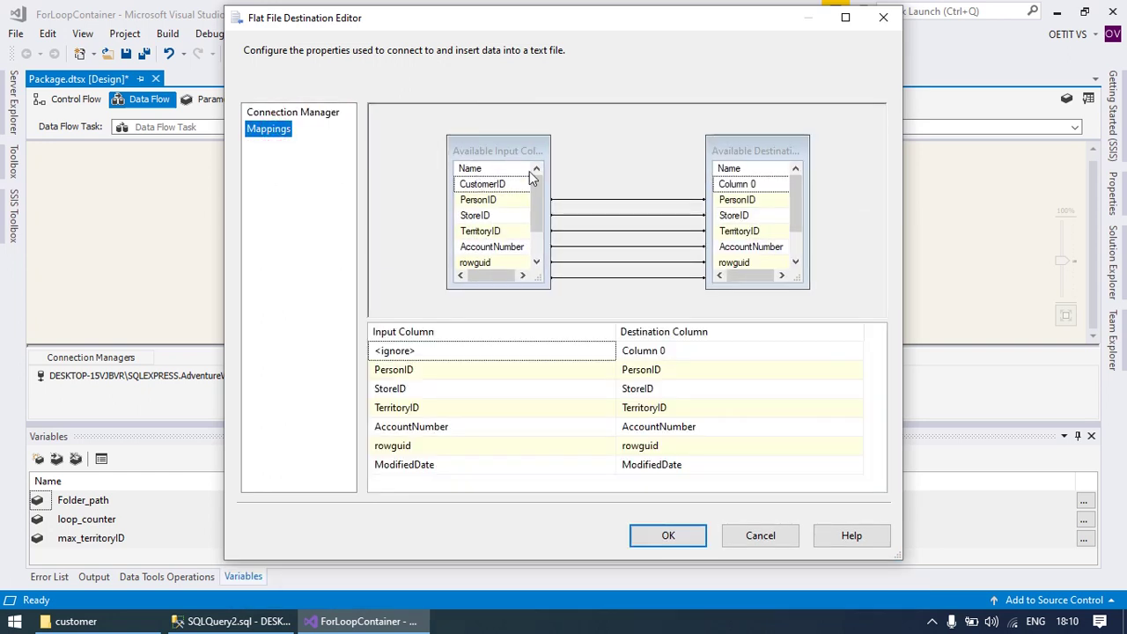
left_click_drag(515, 187, 730, 184)
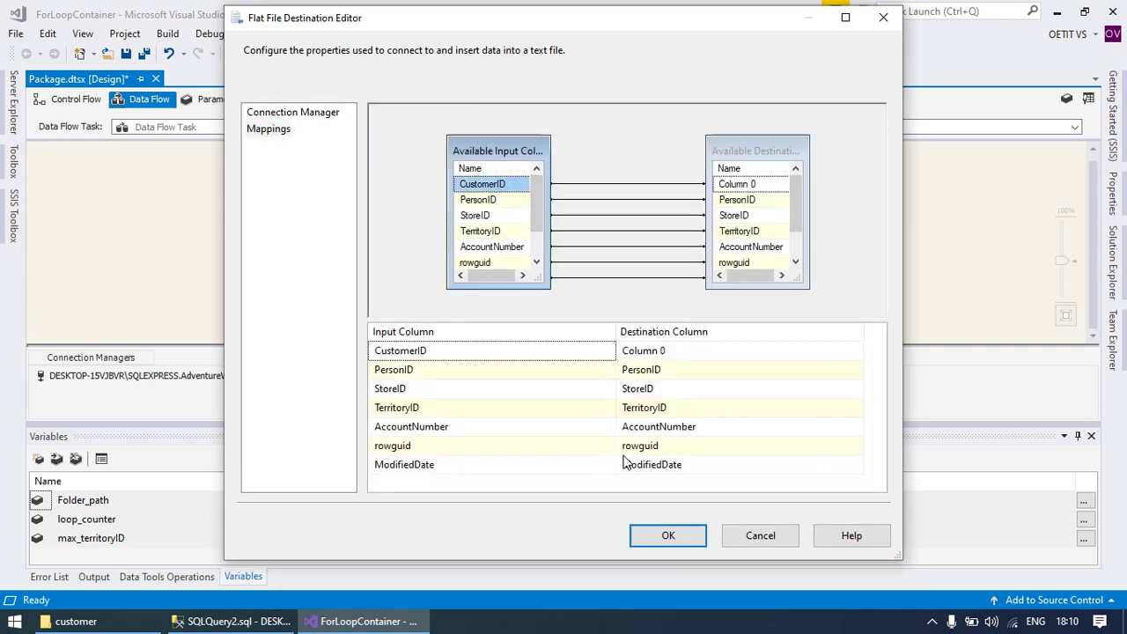
left_click(668, 536)
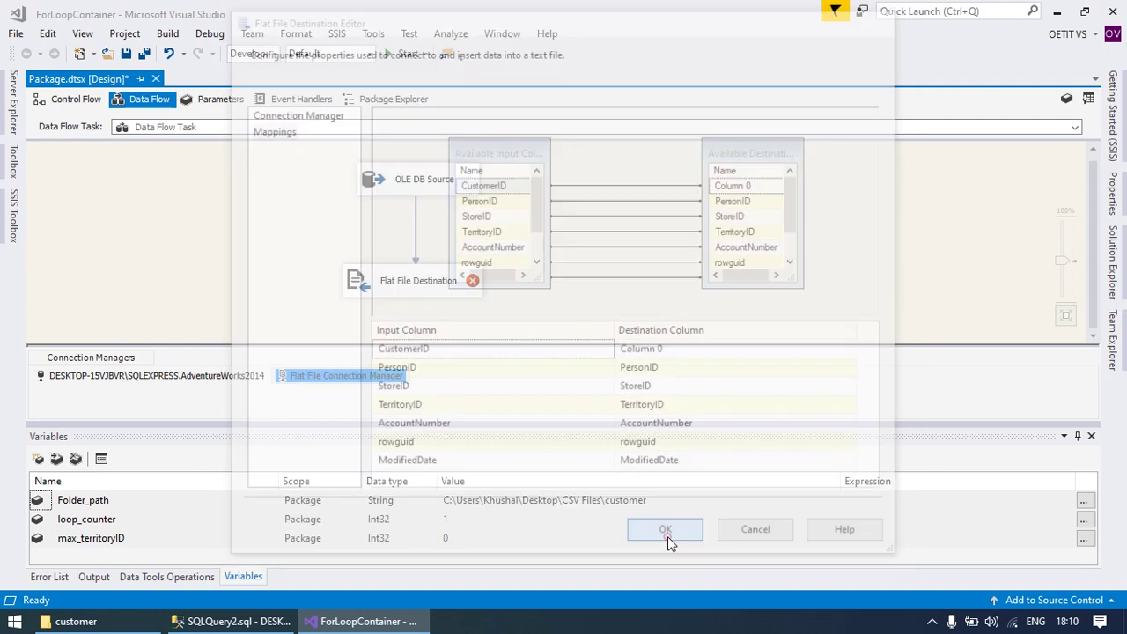
left_click(461, 285)
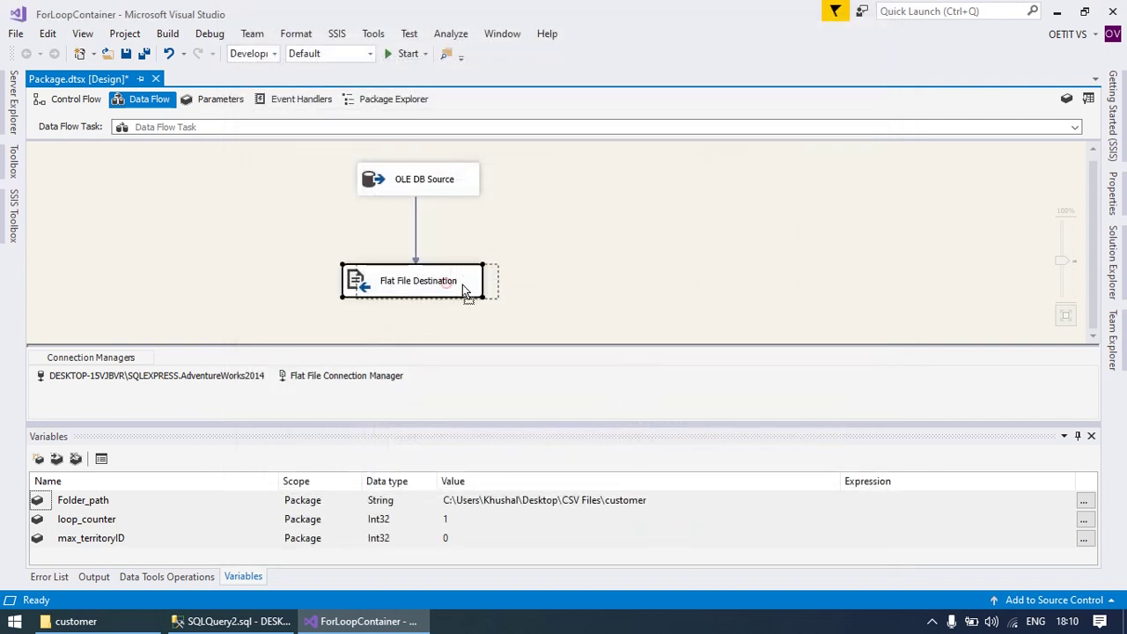
left_click_drag(460, 285, 458, 291)
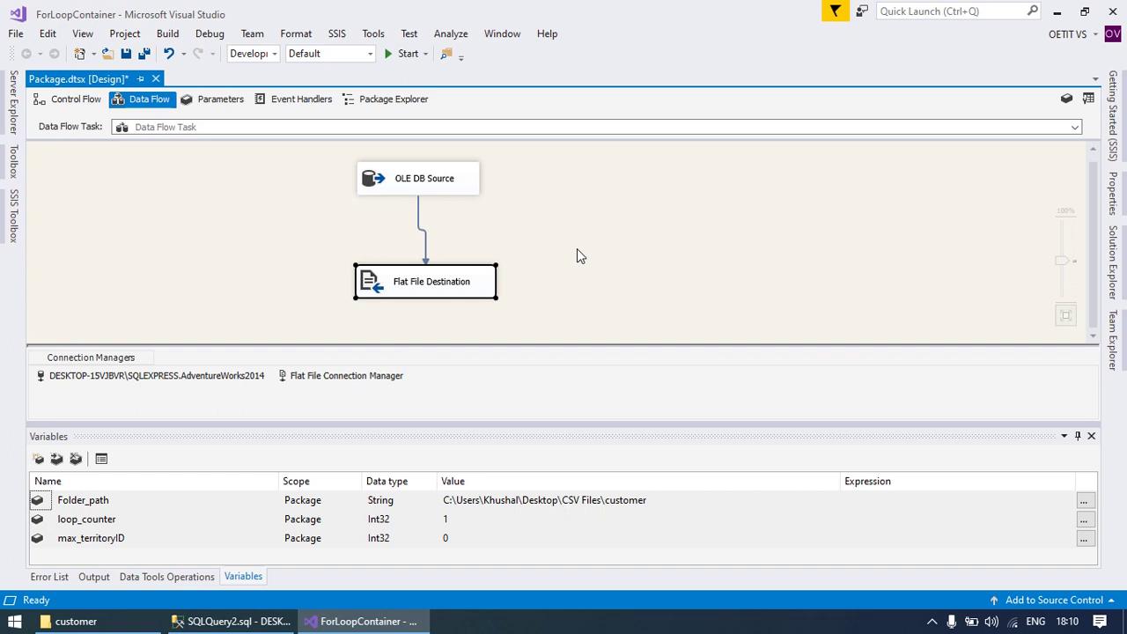
- Add a property expression for ConnectionString to the Flat File Connection Manager and open it in the Expression Builder
right_click(361, 380)
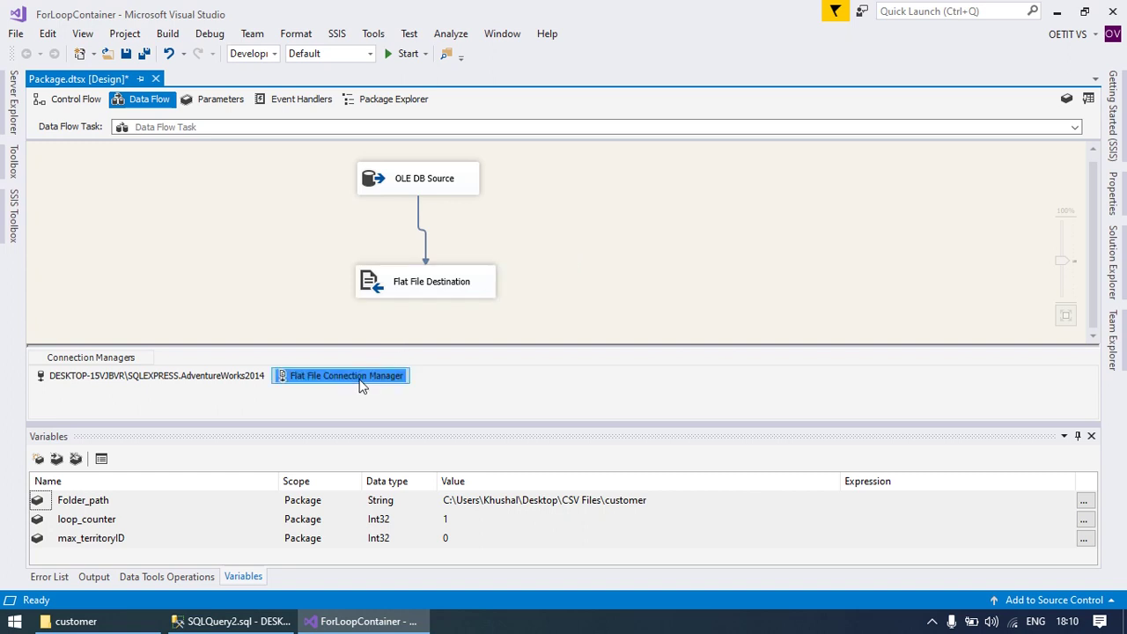
left_click(414, 364)
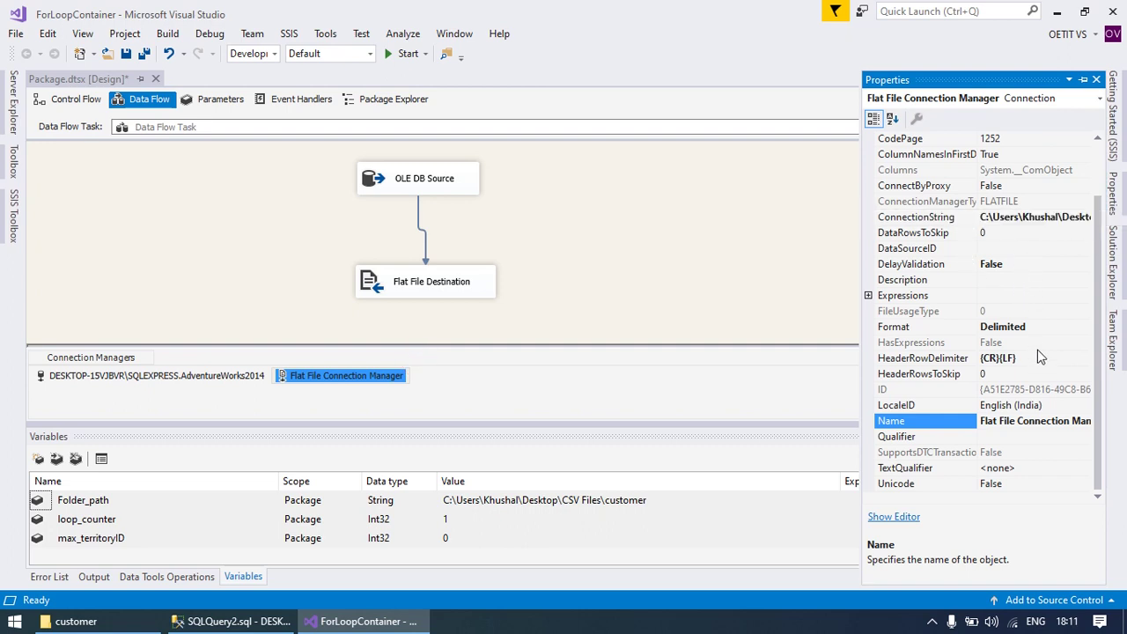
left_click(1002, 300)
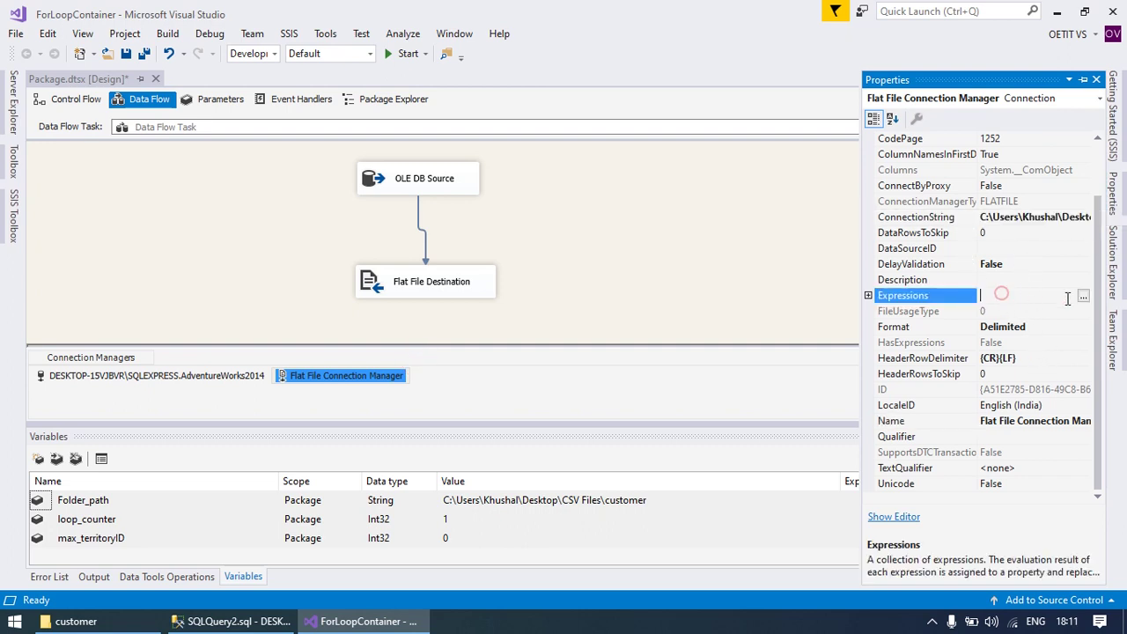
left_click(1083, 297)
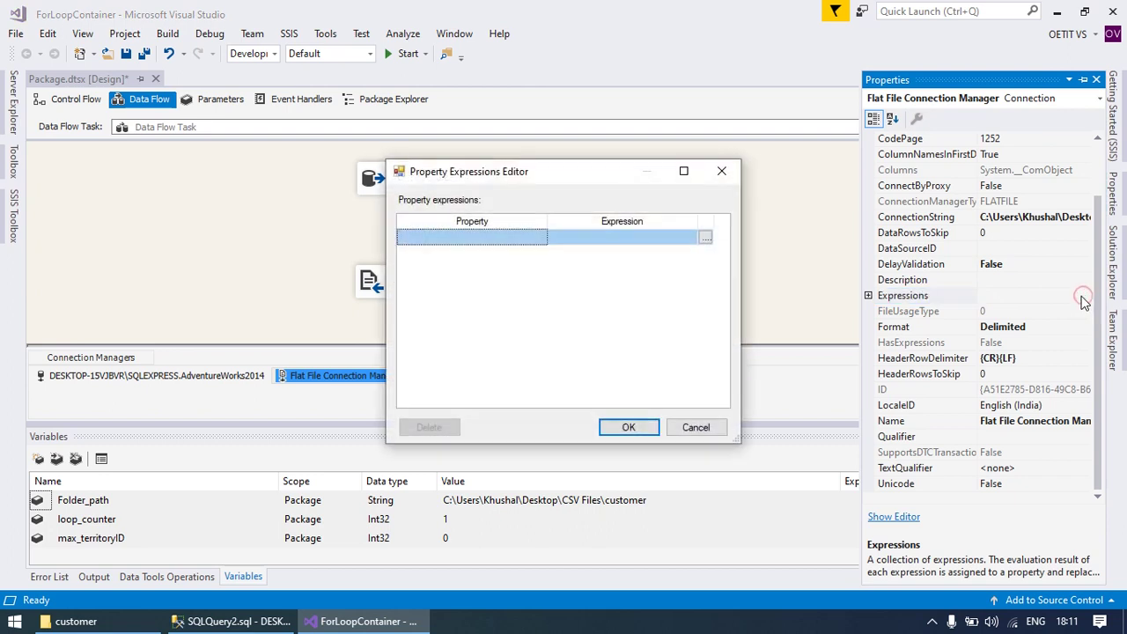
left_click(529, 239)
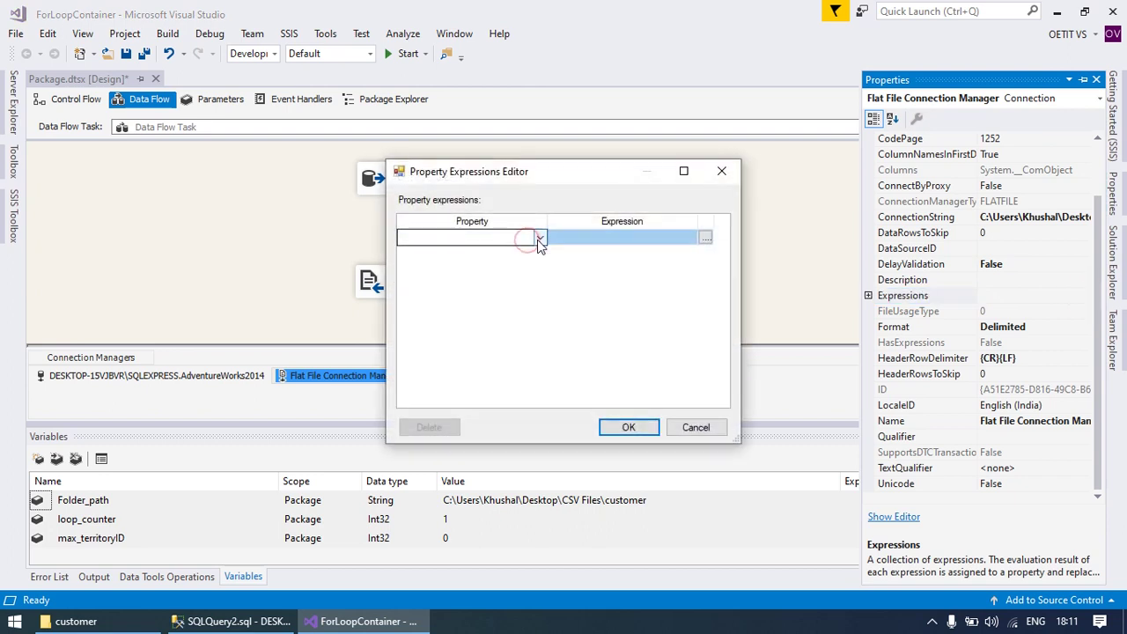
left_click(537, 239)
left_click(482, 305)
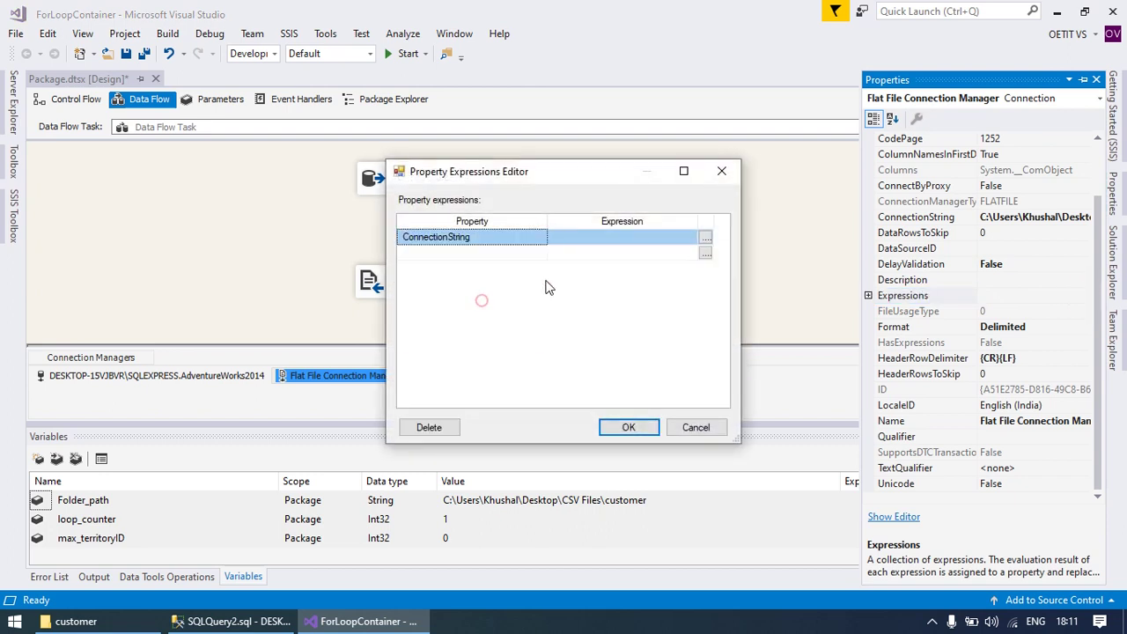
left_click(706, 238)
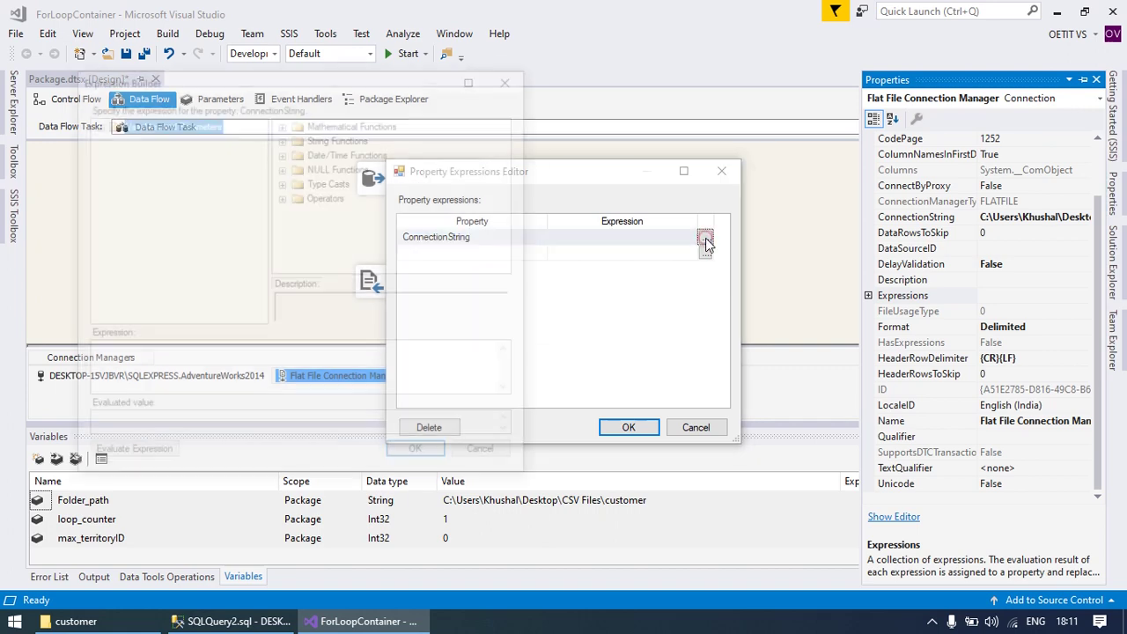
- Start the ConnectionString expression as ""+ @[User::Folder_path] +"" and evaluate it to check the folder path
left_click(221, 370)
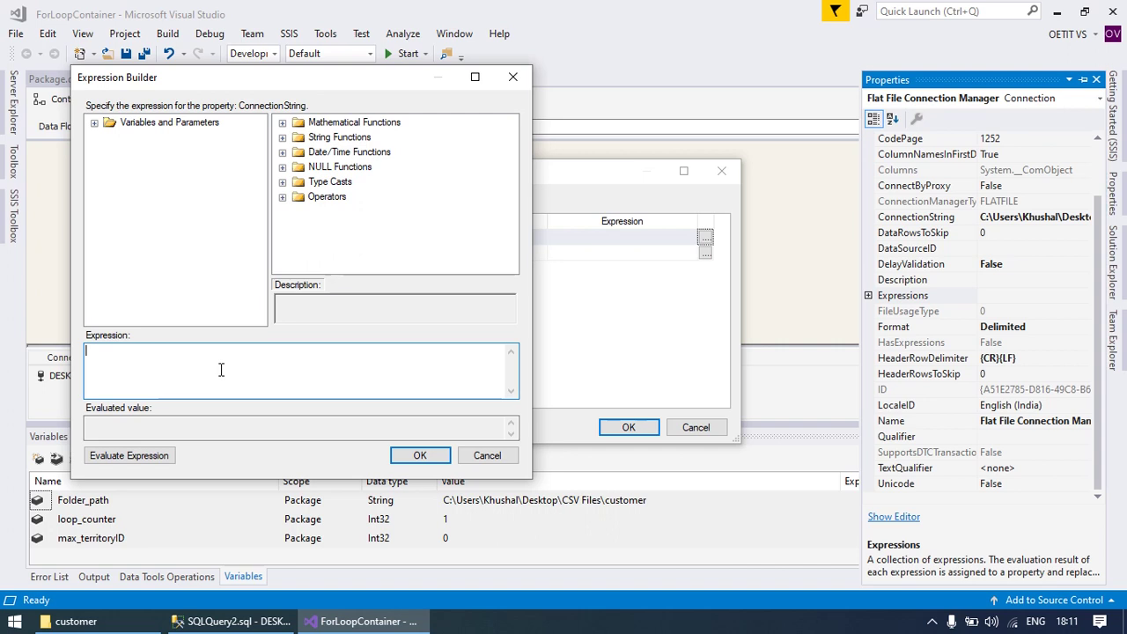
left_click(95, 123)
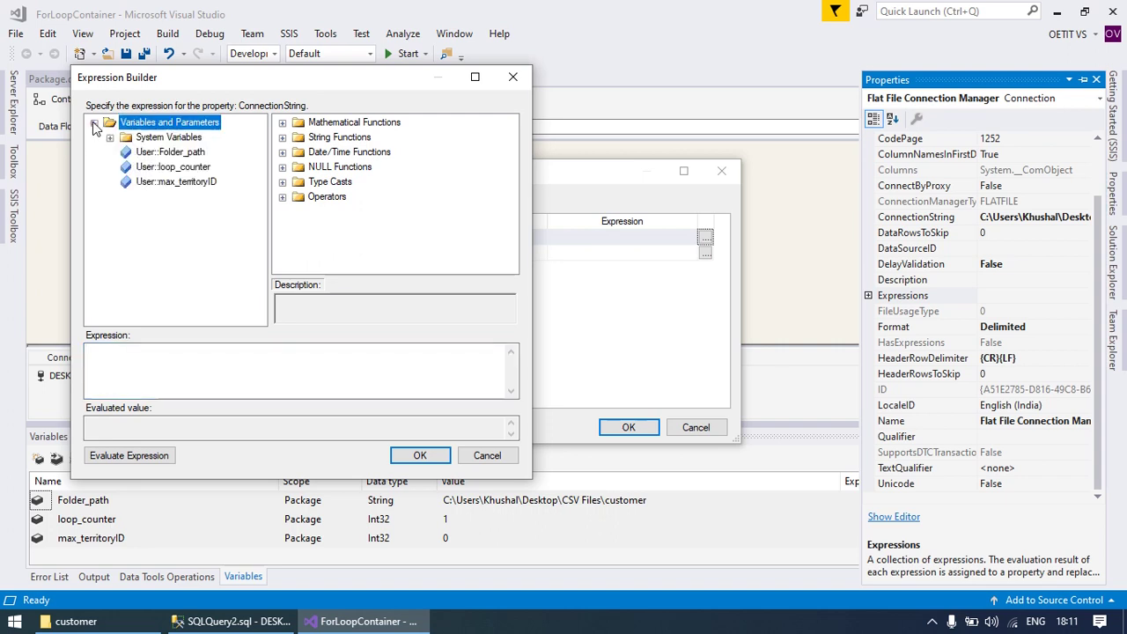
left_click(169, 358)
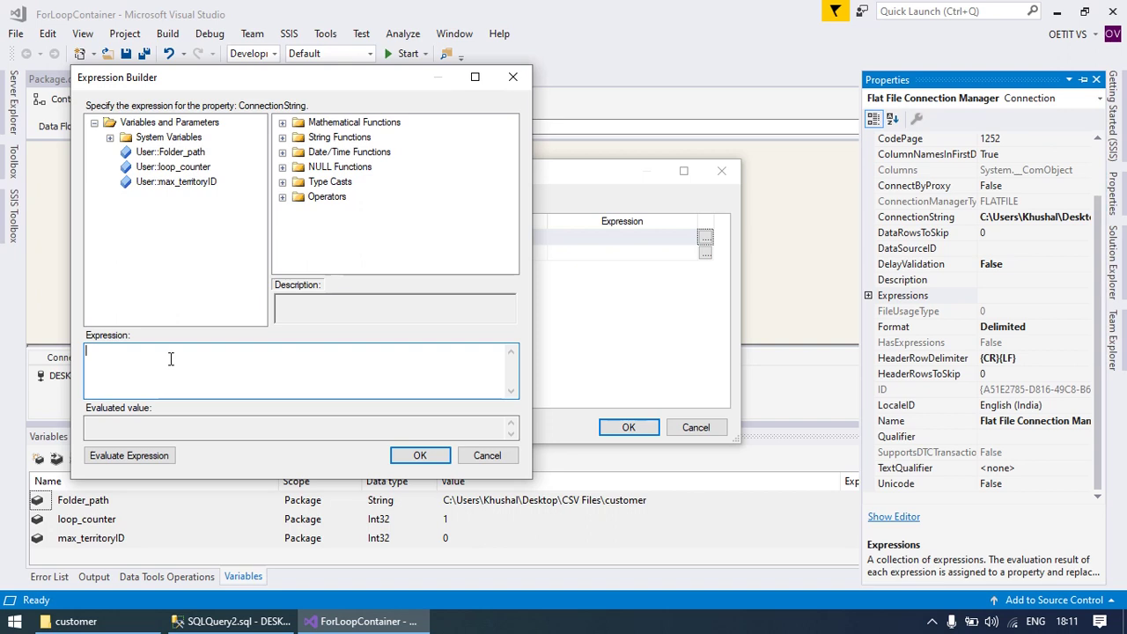
type("\"\"\"\"++")
left_click_drag(180, 152, 104, 369)
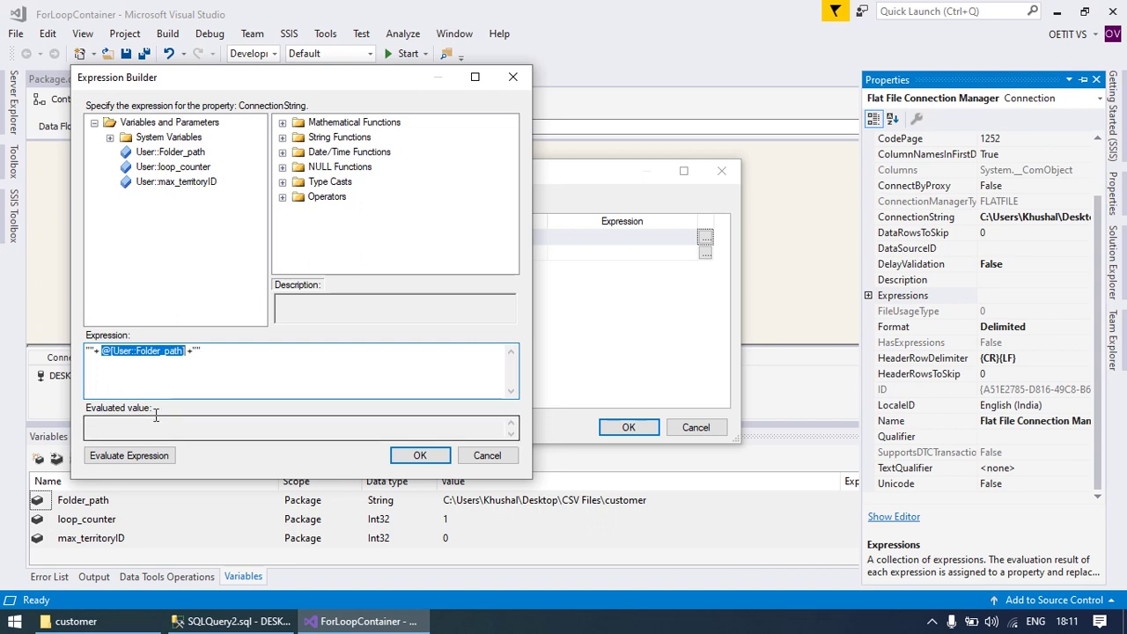
left_click(128, 456)
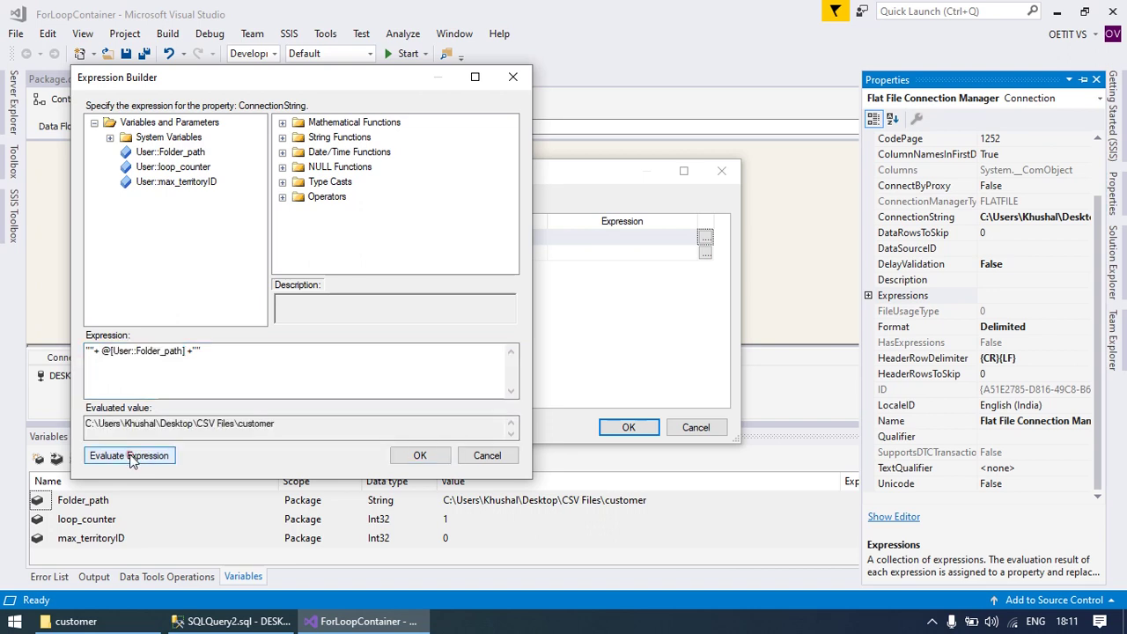
triple_click(292, 422)
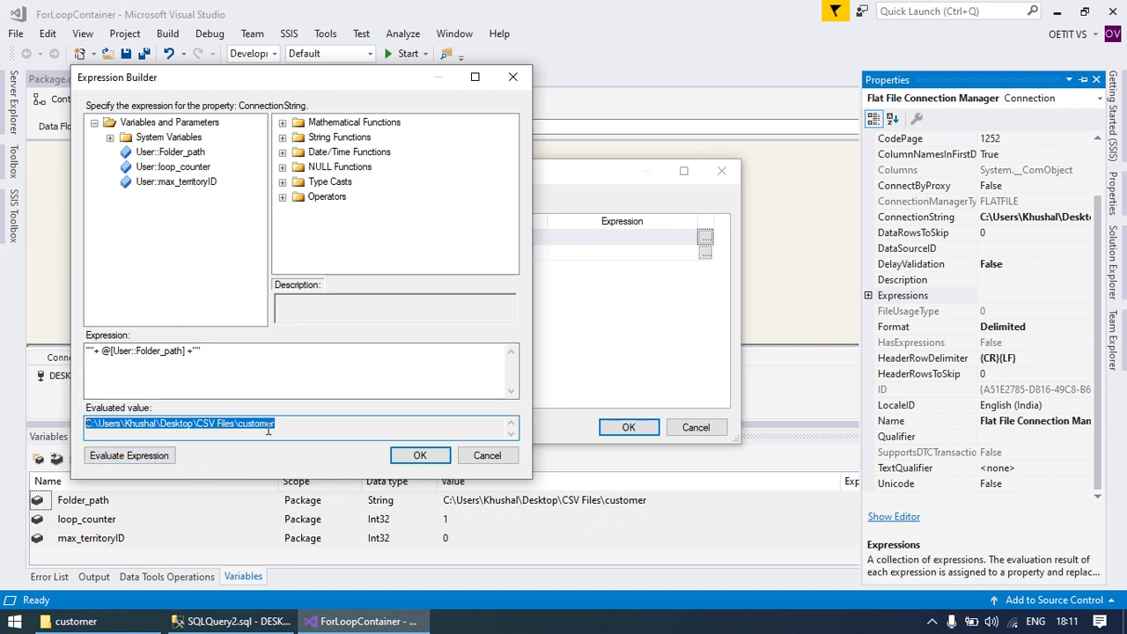
- Fill the expression's closing string literal with \\CUSTOMER so that the file name prefix follows the folder path
double_click(219, 351)
left_click(219, 352)
key("Left")
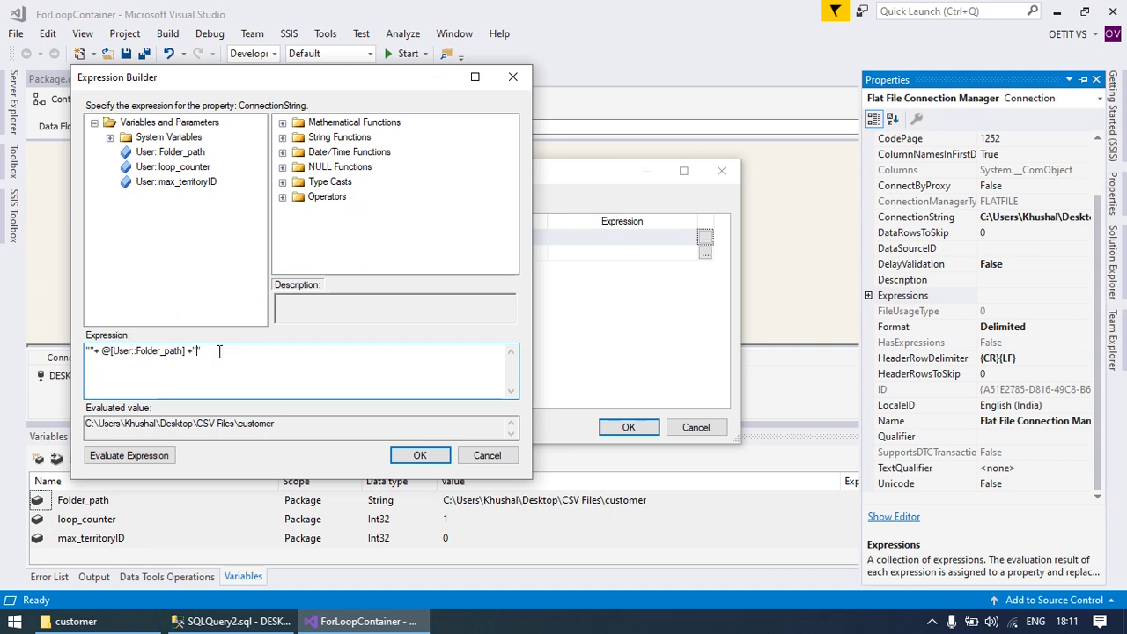
type("\\\\")
type("CUSTOMER")
- Append @[User::loop_counter] and the ".CSV" extension to the expression and try evaluating it
left_click(277, 350)
type("++\"\"")
left_click_drag(173, 168, 264, 360)
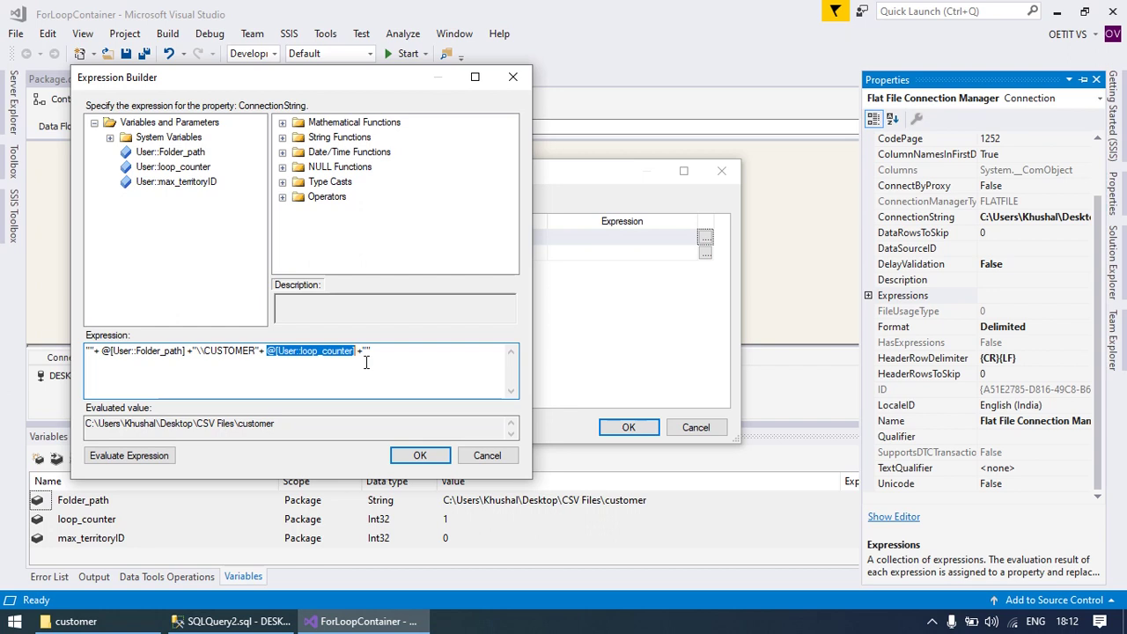
left_click(368, 354)
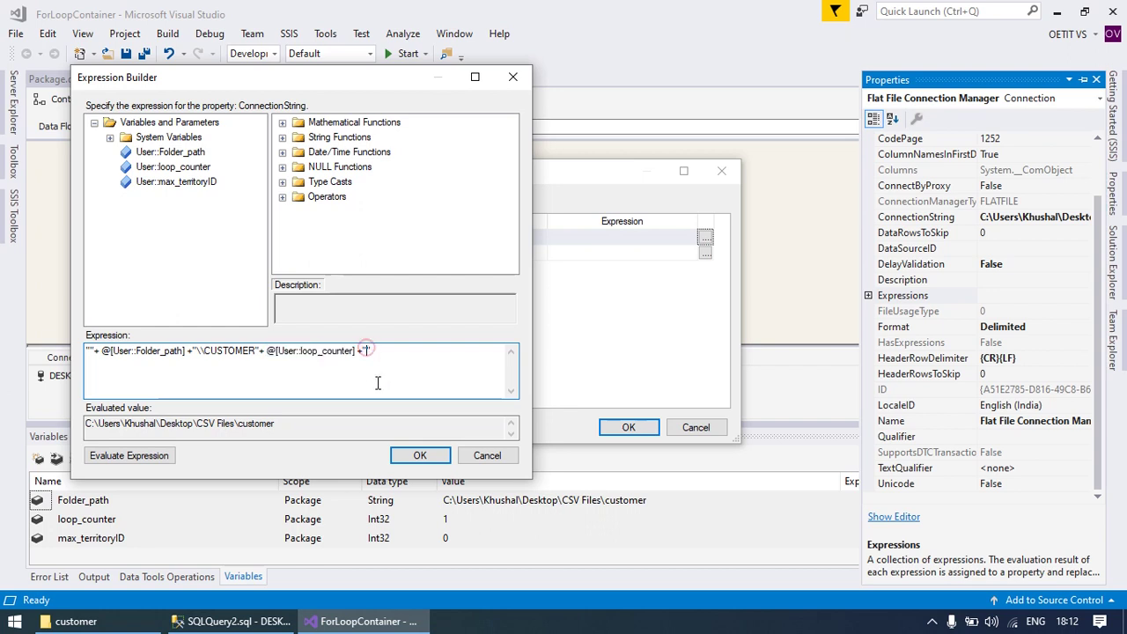
type(".CSV")
left_click(143, 465)
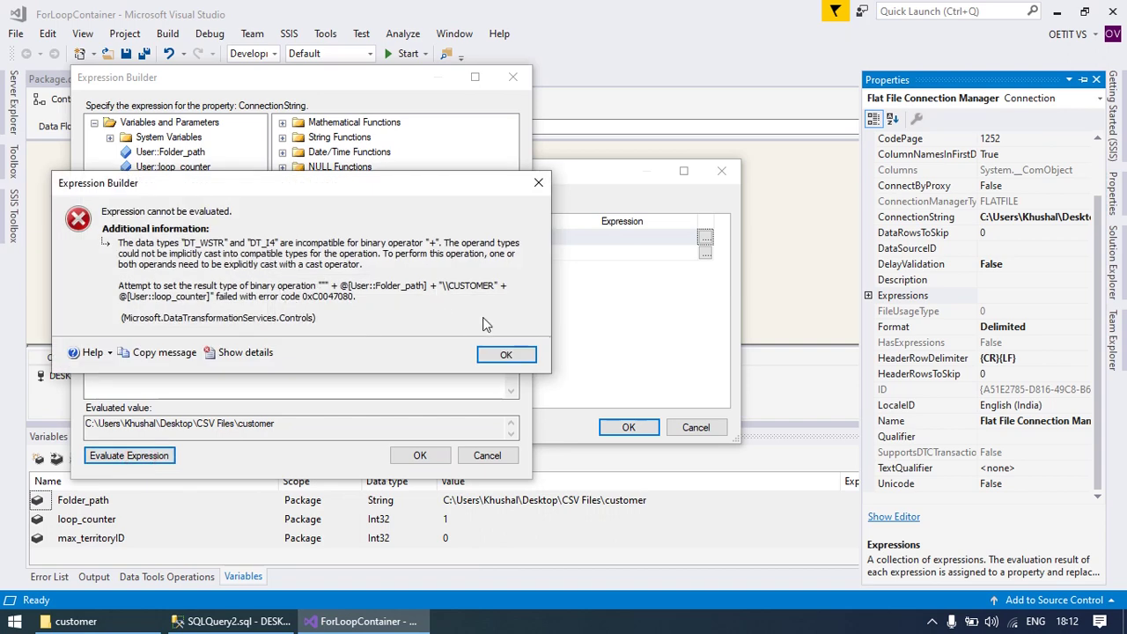
left_click(506, 355)
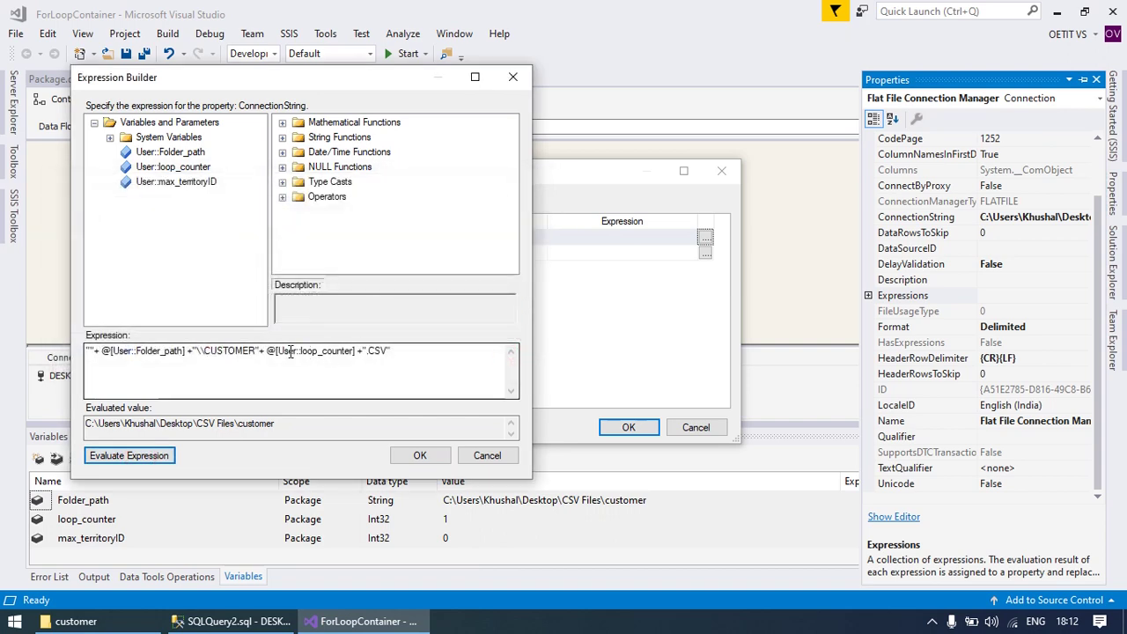
- Cast loop_counter to a string with (DT_WSTR,12), evaluate the expression, and accept it as the connection manager's ConnectionString expression
left_click_drag(287, 352, 362, 352)
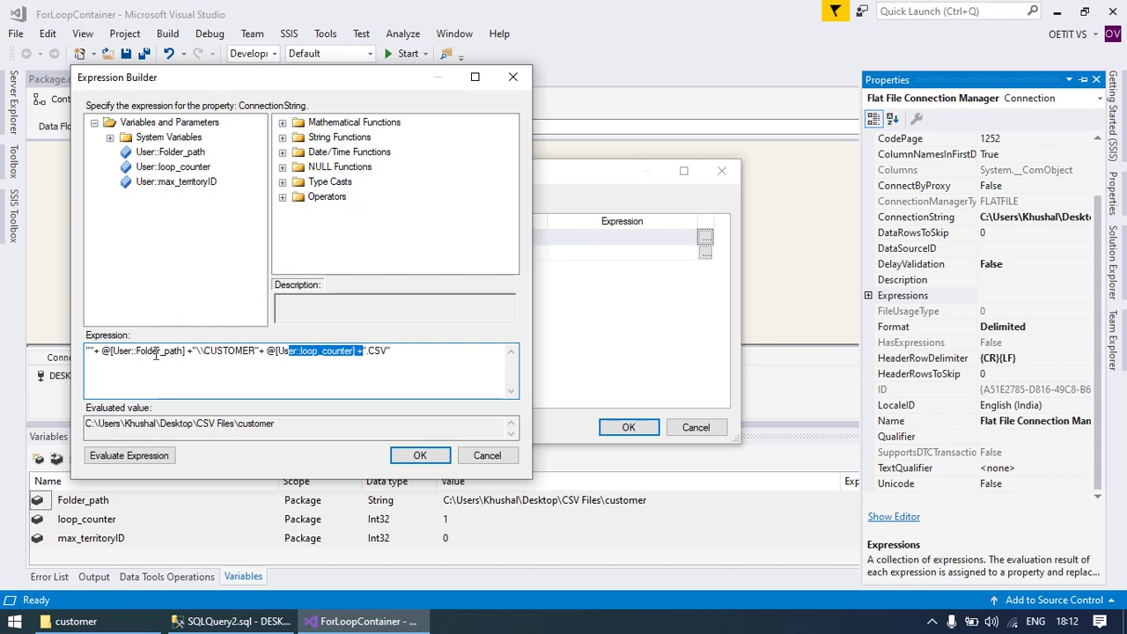
left_click_drag(121, 351, 232, 351)
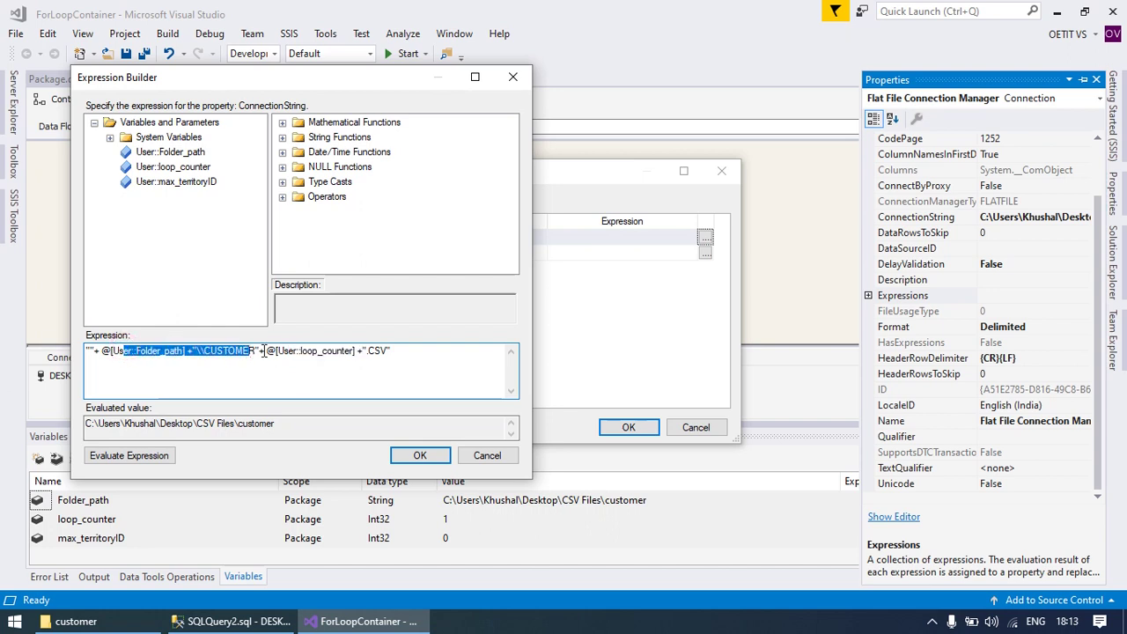
left_click(266, 351)
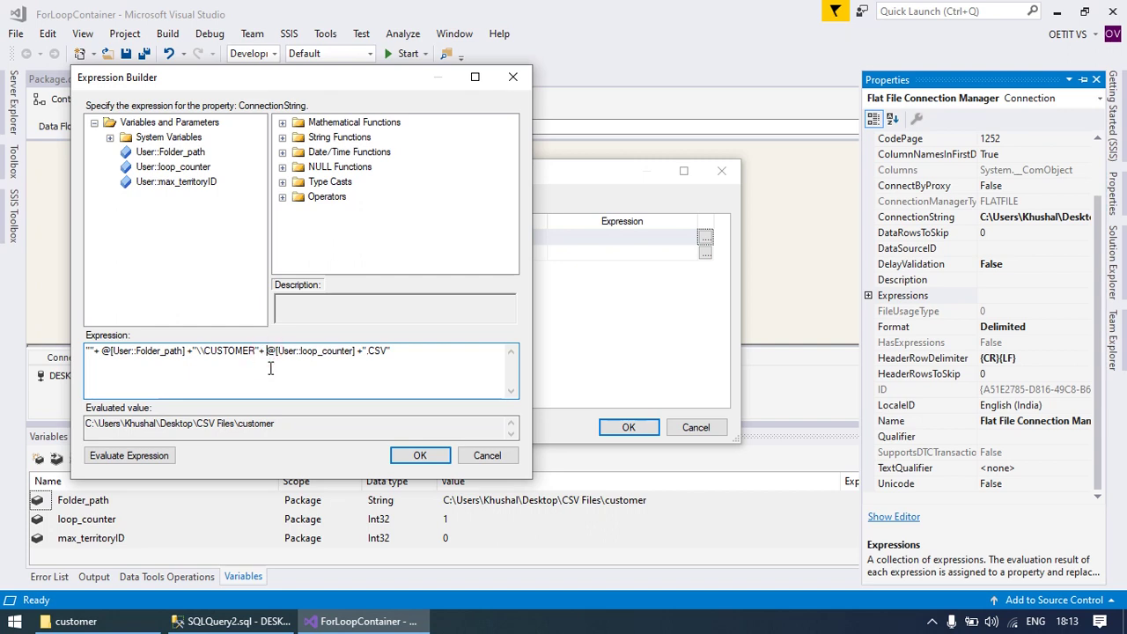
type("(DT")
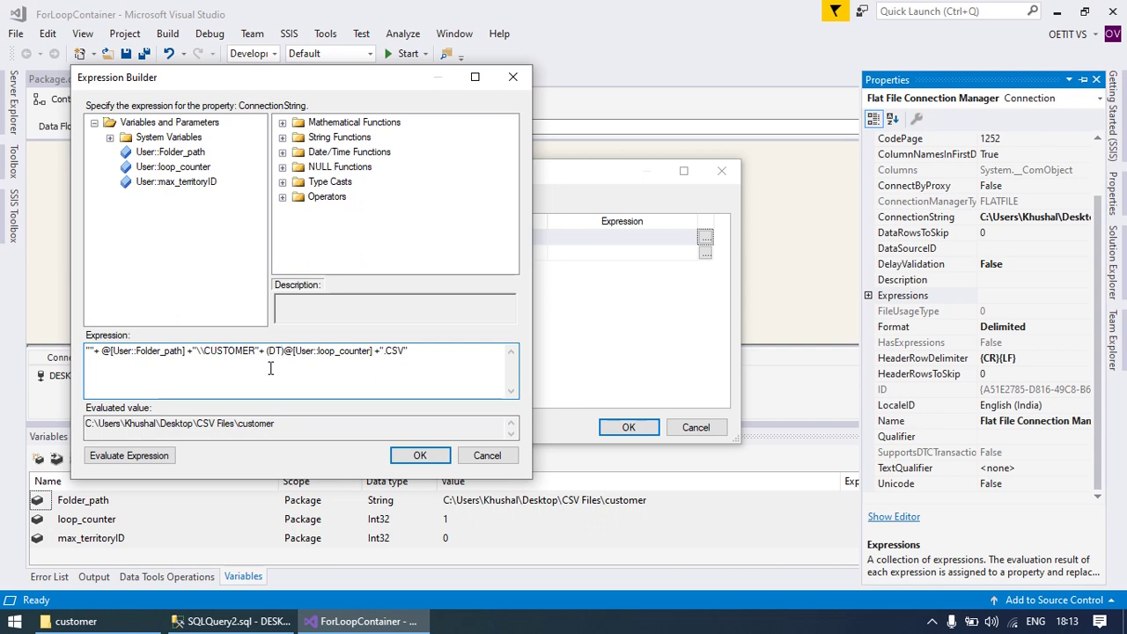
type("_")
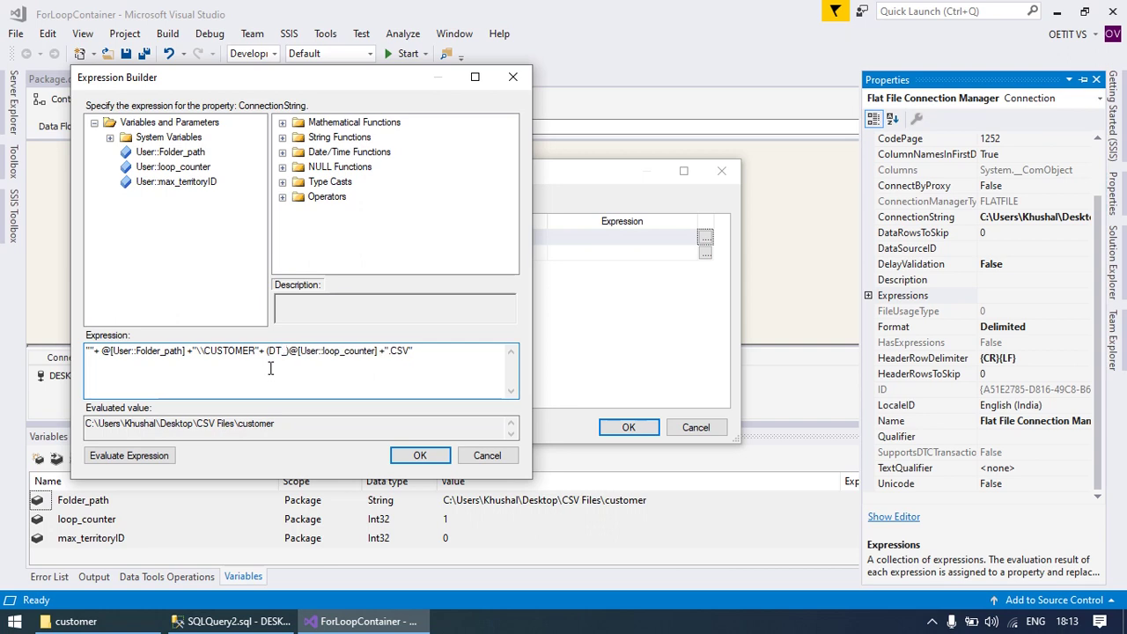
type("WSTR")
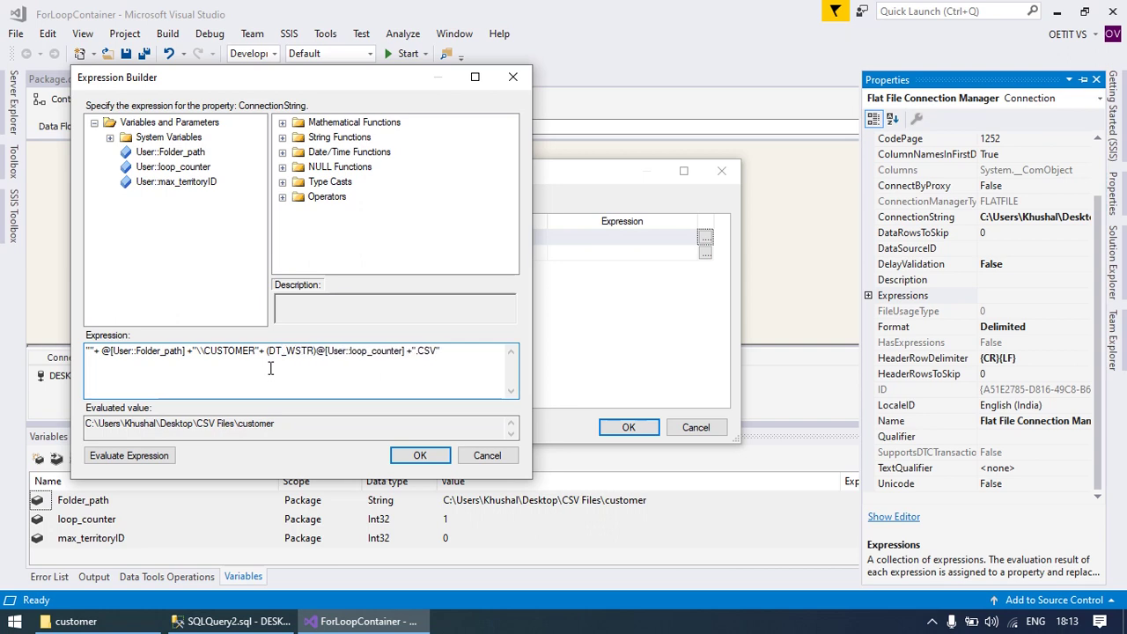
type(",")
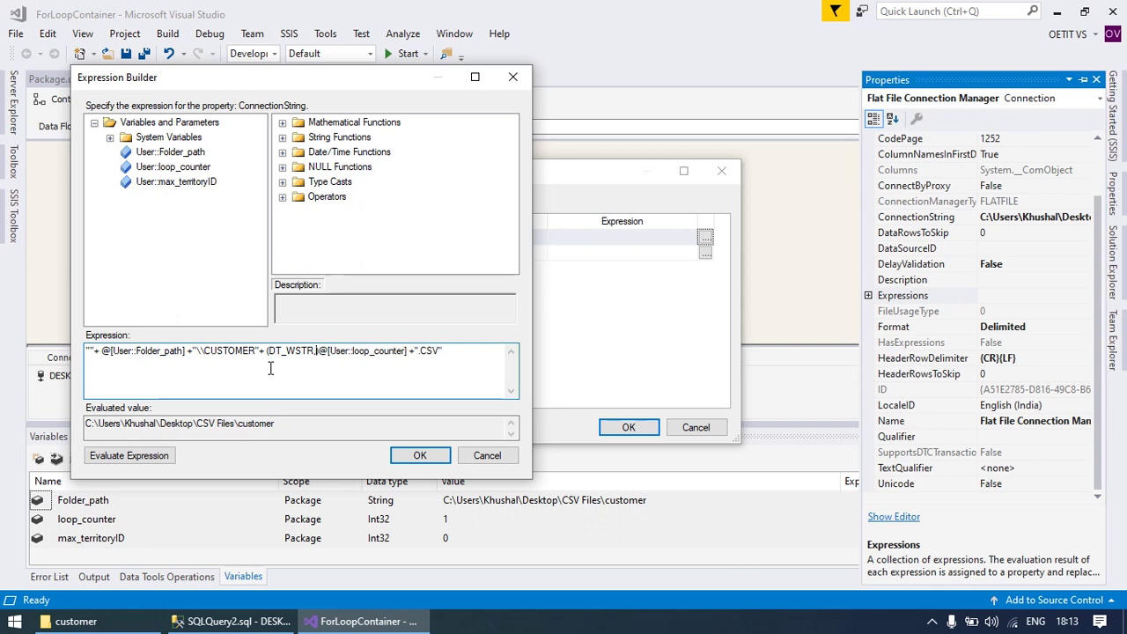
type("12")
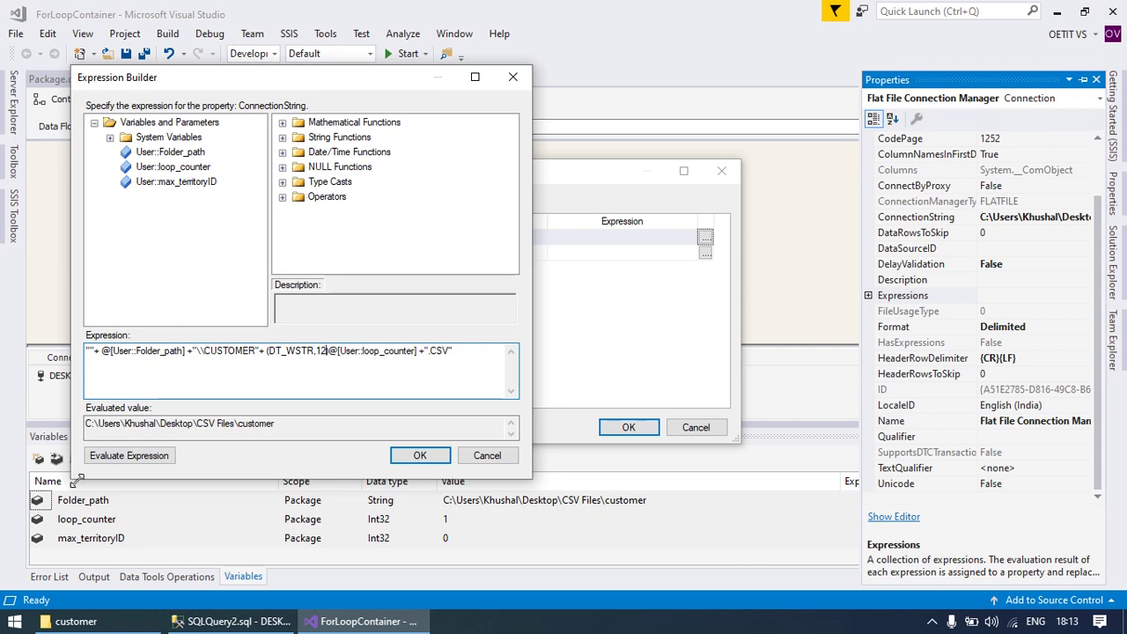
left_click(132, 457)
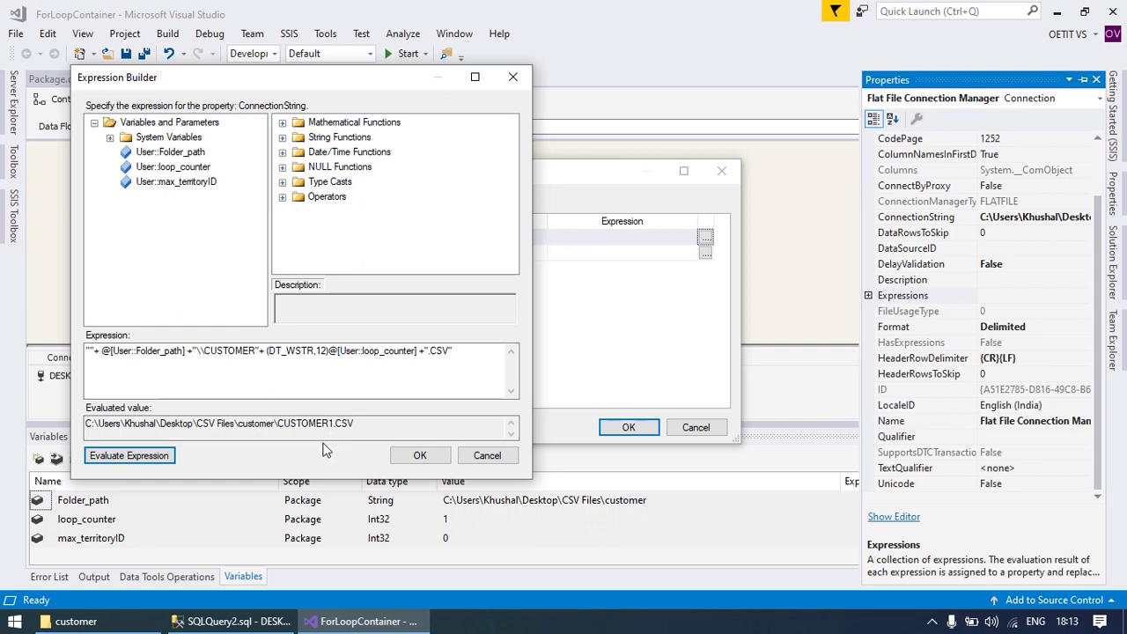
left_click_drag(88, 424, 334, 425)
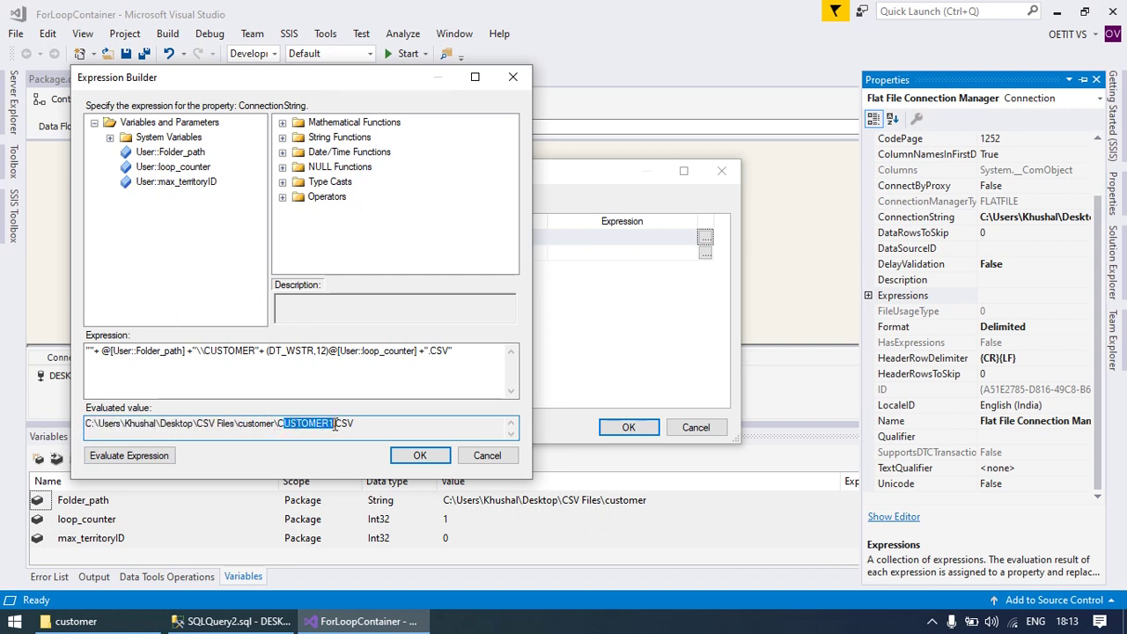
left_click(410, 455)
left_click(625, 428)
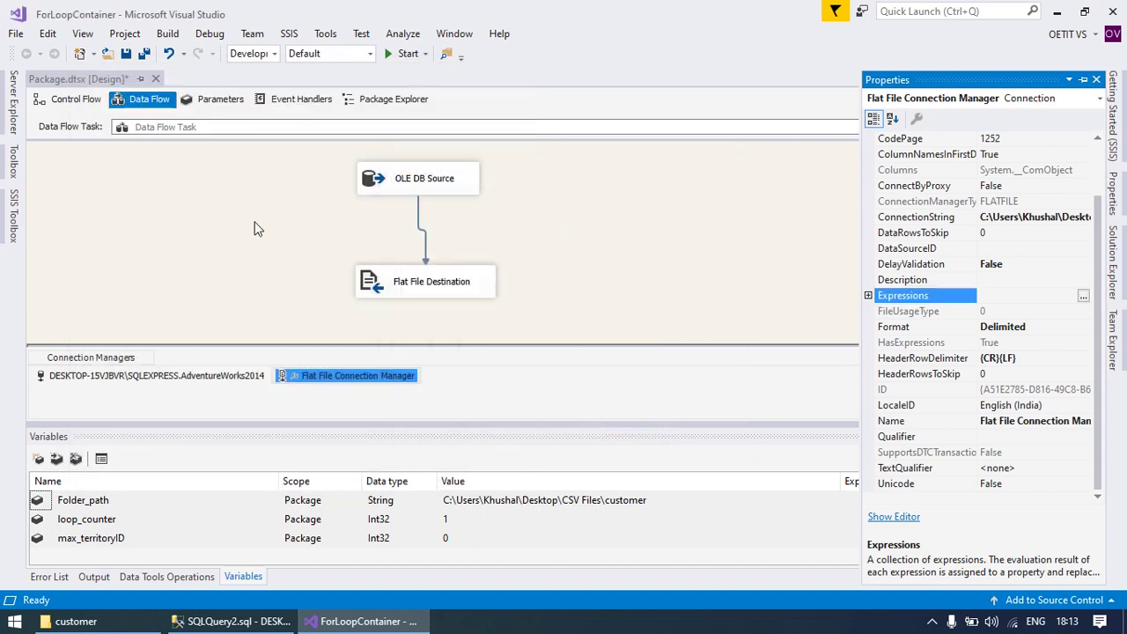
- Save the package and run it
key("ctrl+s")
left_click(393, 57)
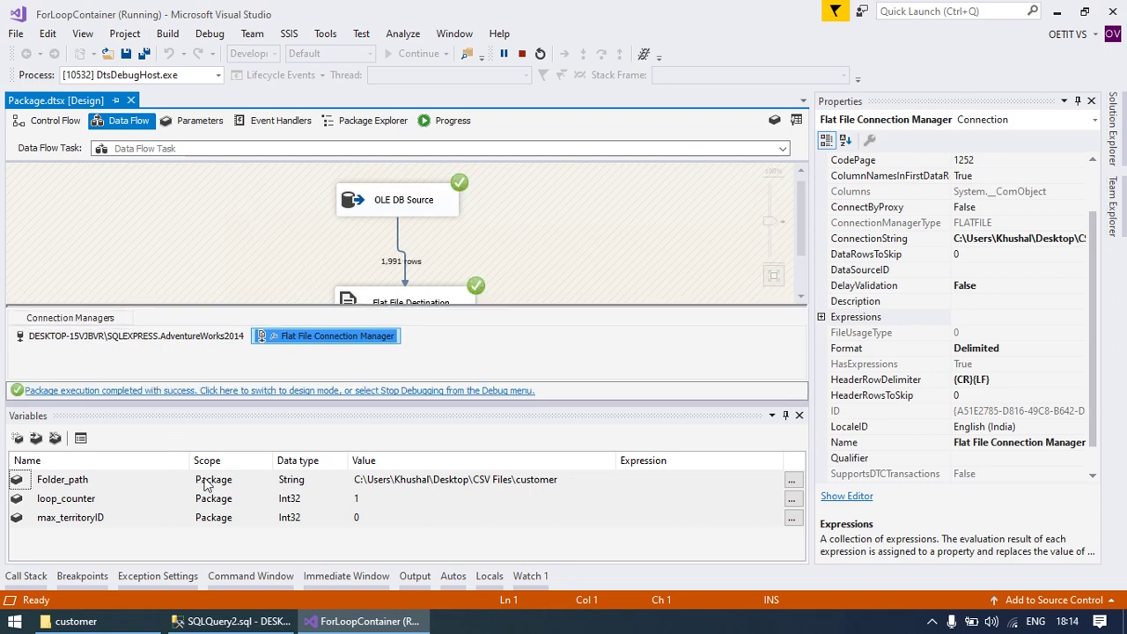
- Check the generated CSV files in the customer folder, then open CUSTOMER6.CSV in Excel and widen its TerritoryID column to fit
left_click(76, 620)
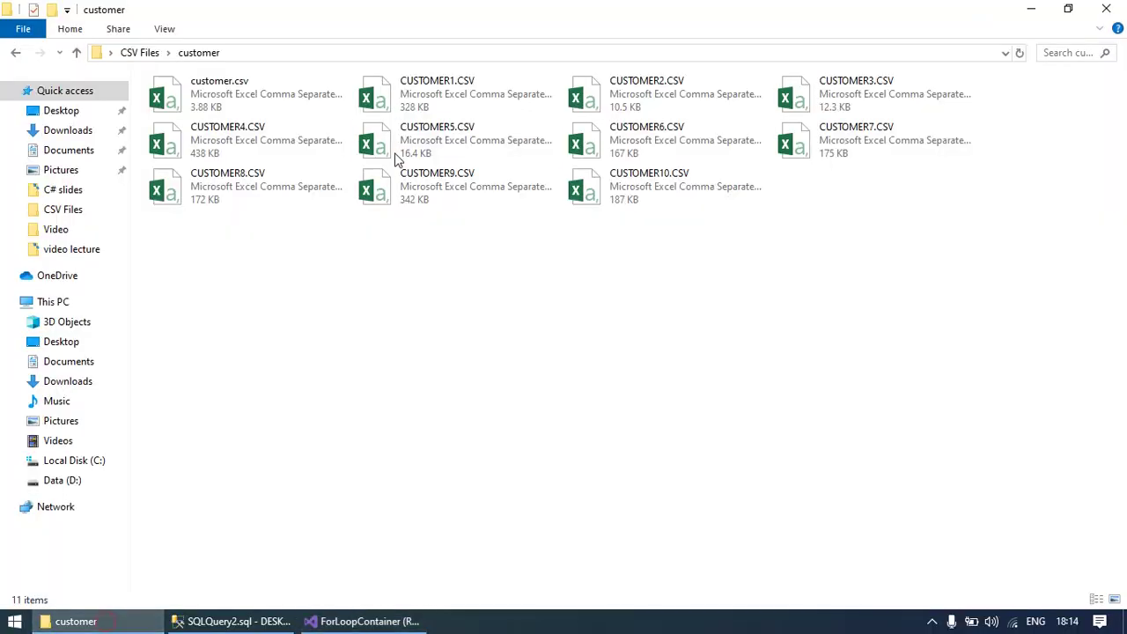
left_click(441, 93)
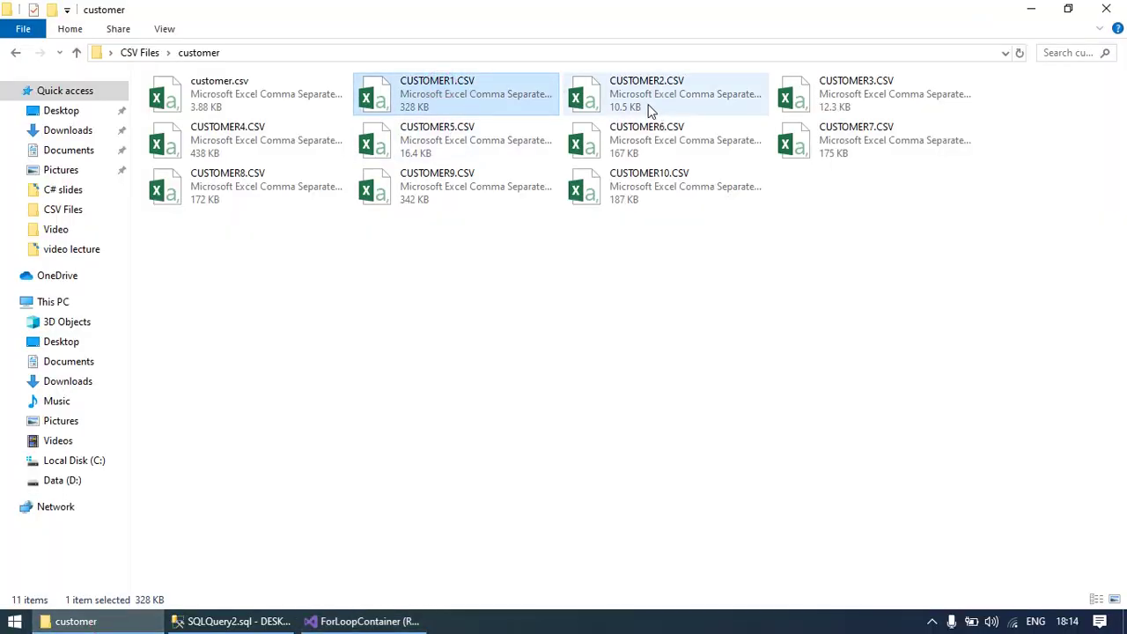
left_click(668, 191)
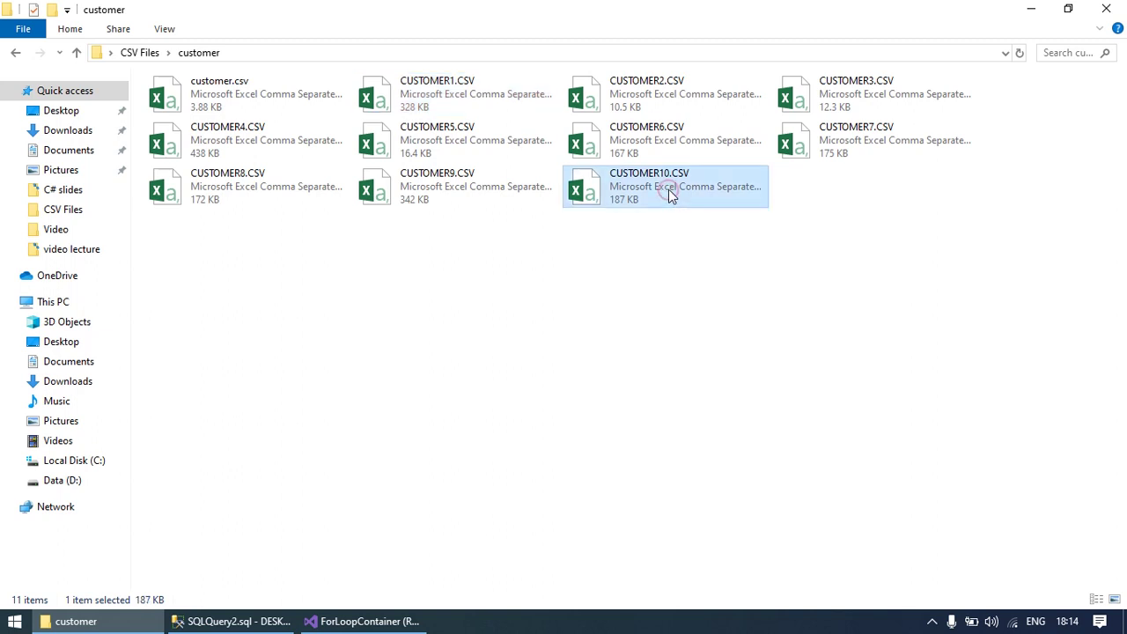
double_click(606, 141)
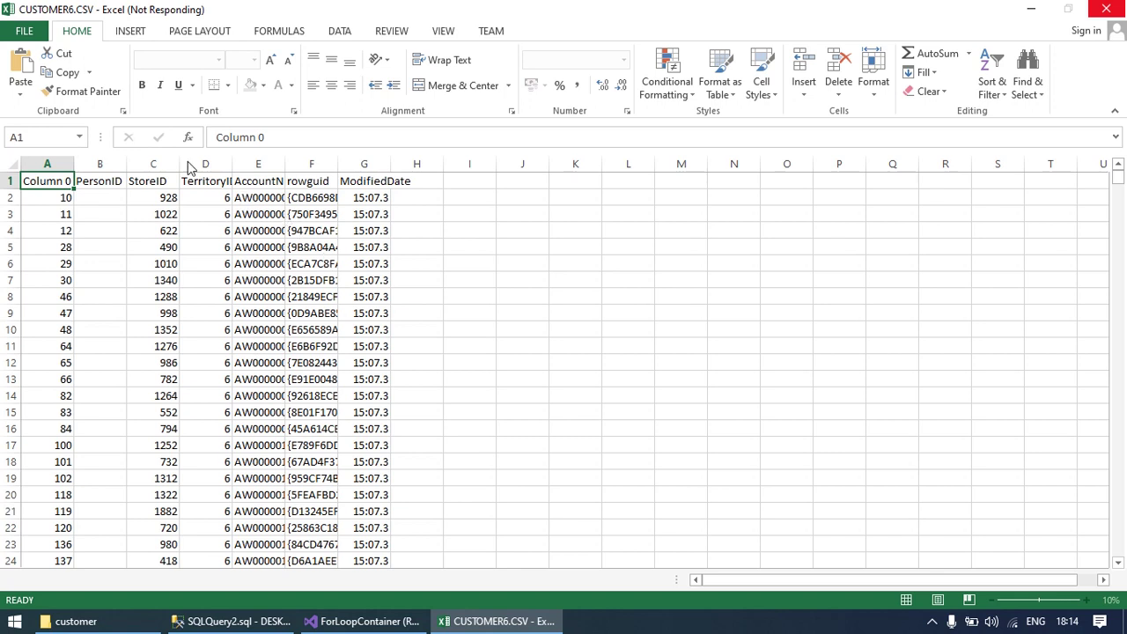
double_click(232, 165)
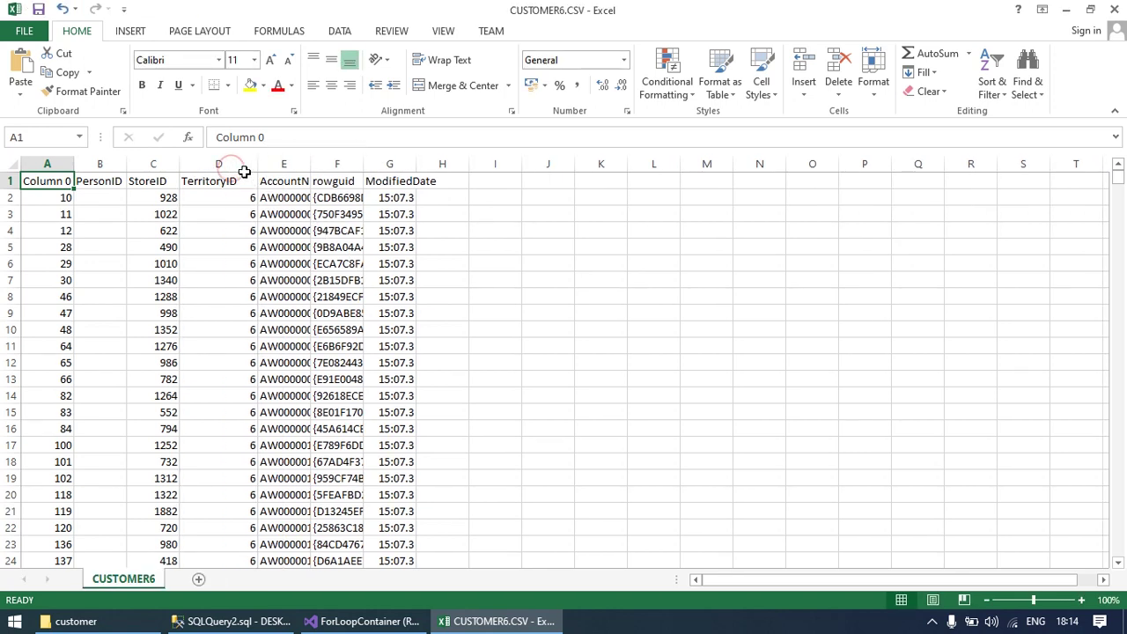
- Check the TerritoryID column in CUSTOMER6.CSV, then open CUSTOMER4.CSV from the customer folder, fit its TerritoryID column width and check the values
left_click(236, 165)
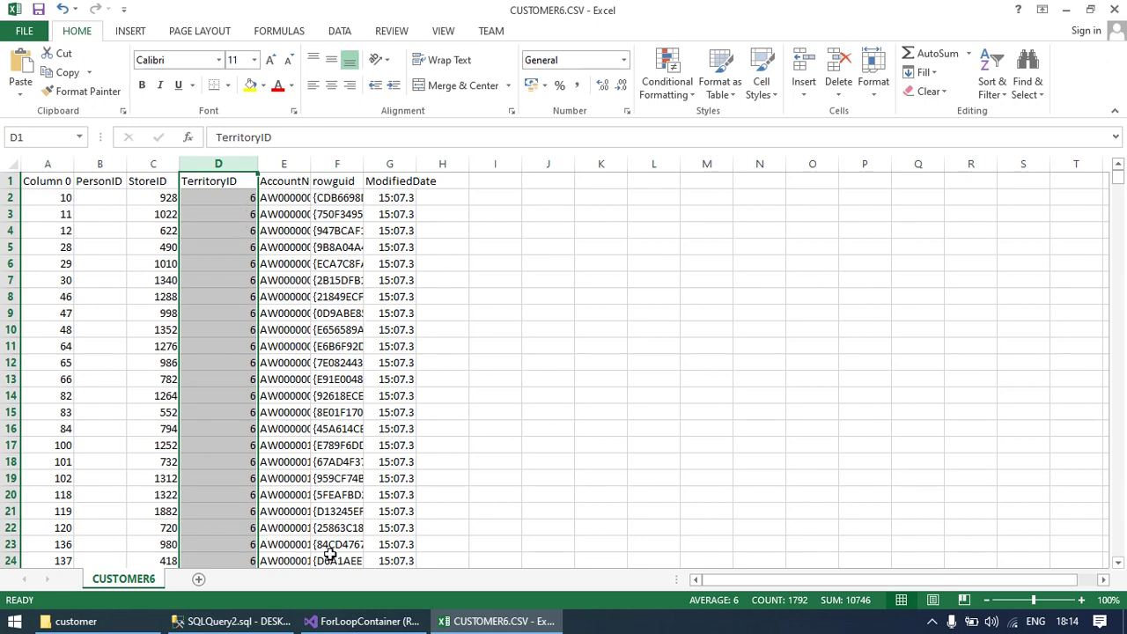
left_click(72, 621)
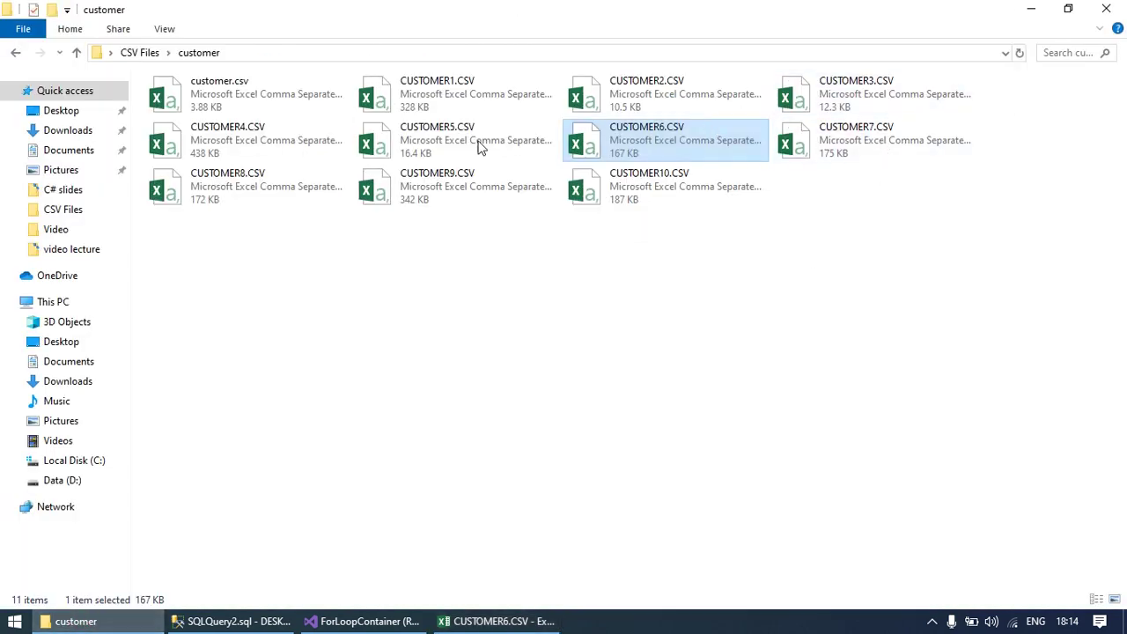
double_click(292, 146)
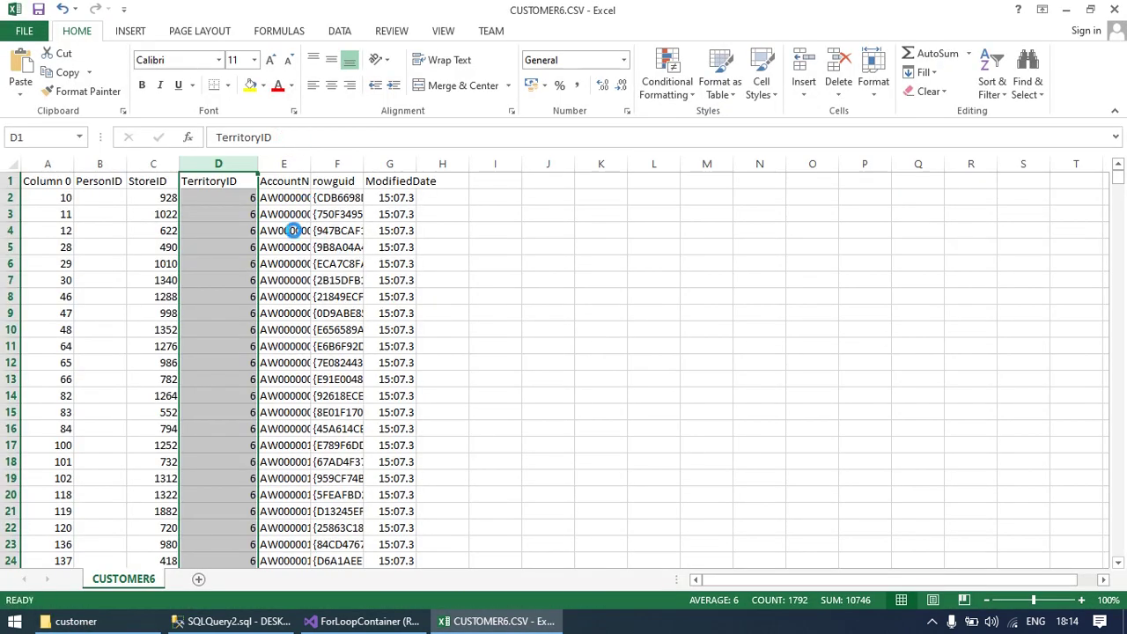
double_click(235, 164)
left_click(232, 180)
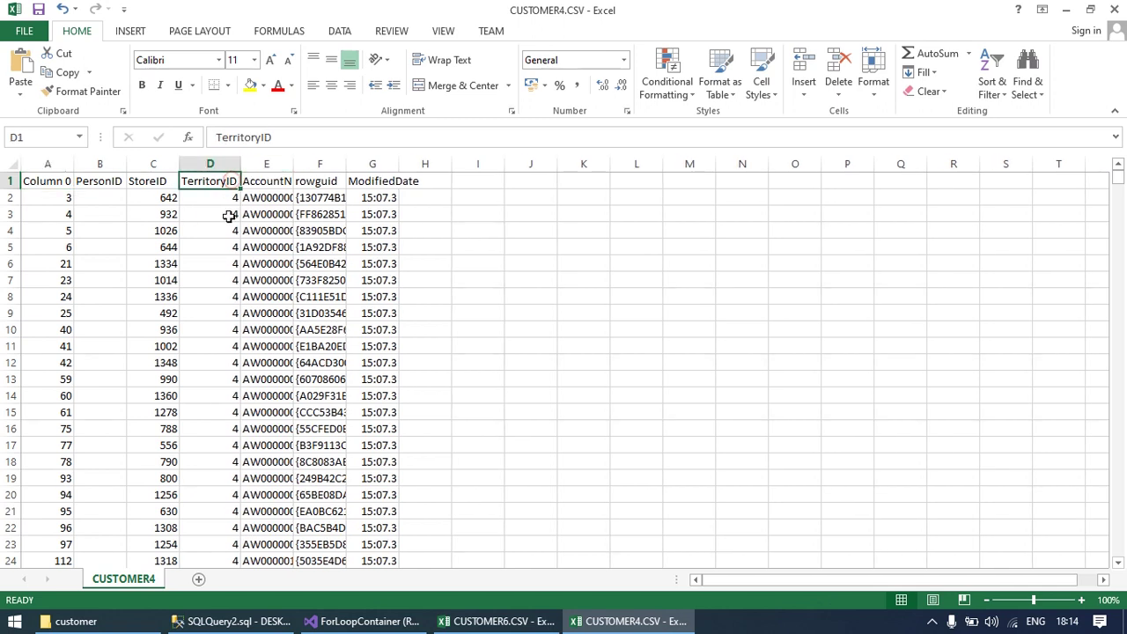
left_click(227, 215)
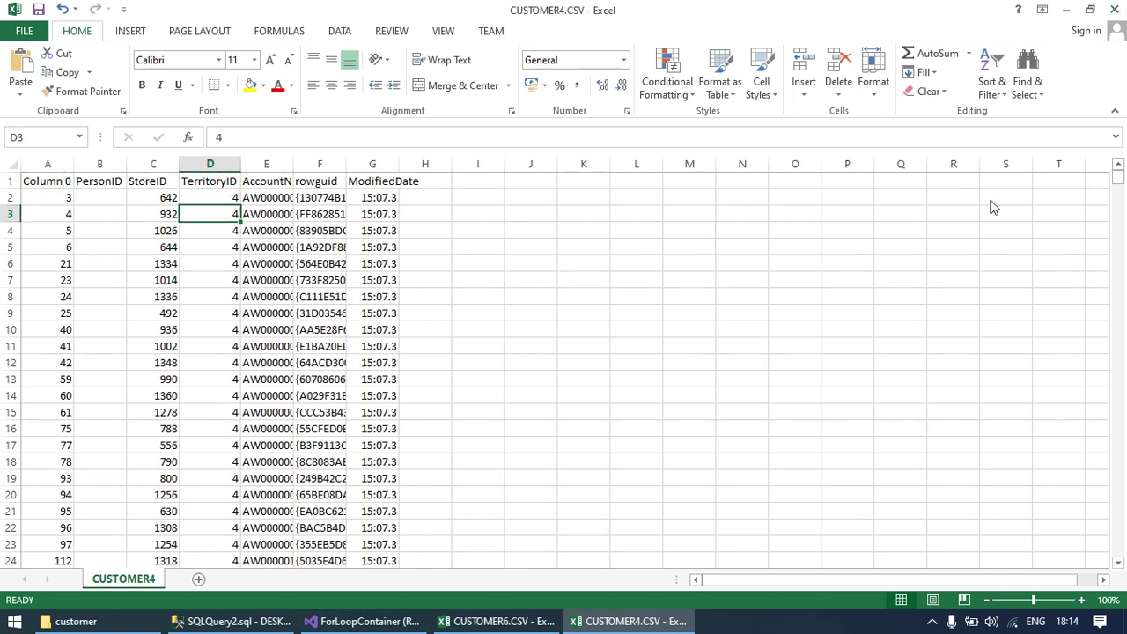
left_click(932, 621)
left_click(933, 594)
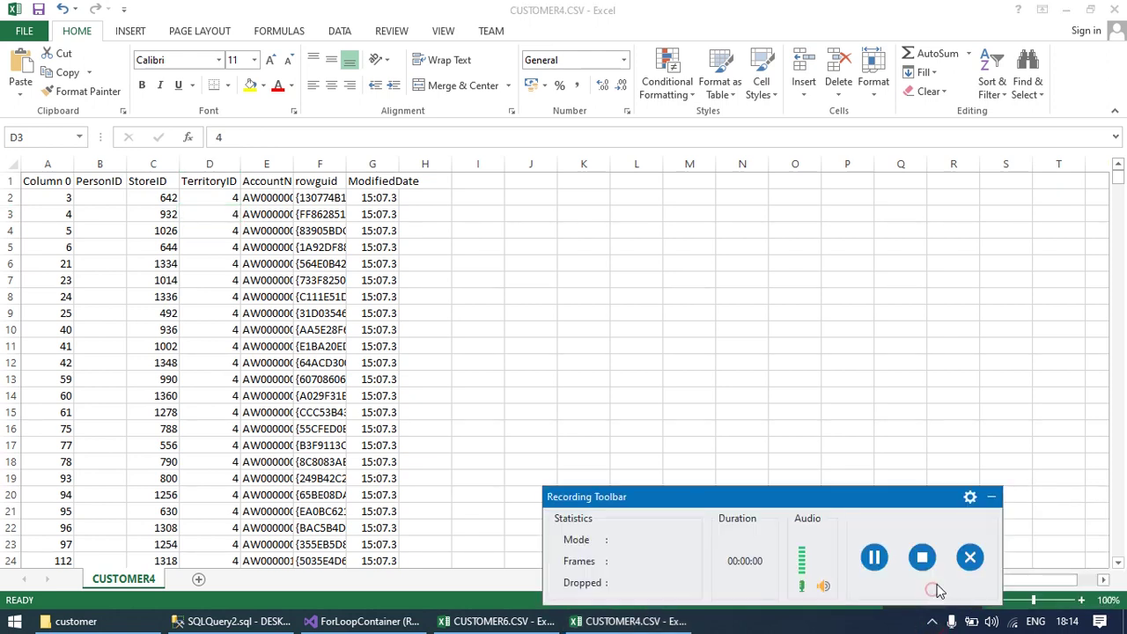